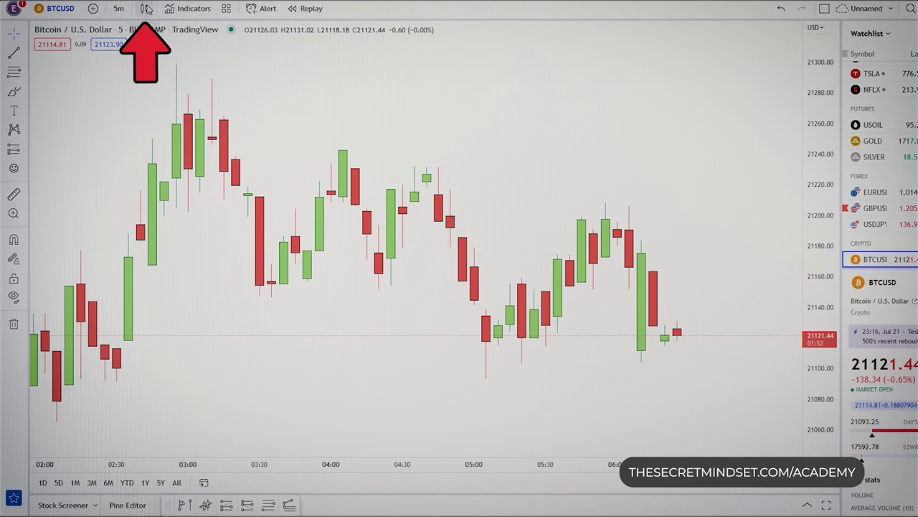
Change the BTCUSD chart type from candles to High-low
click(148, 9)
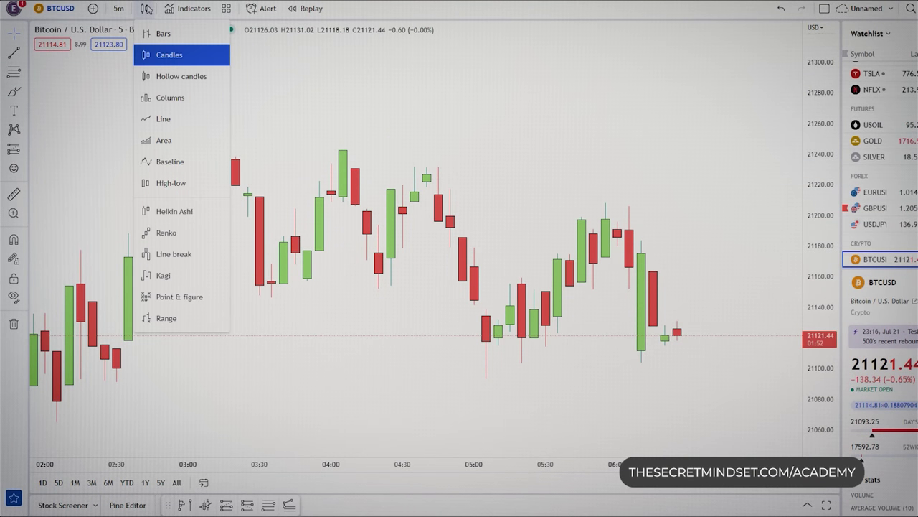
click(172, 185)
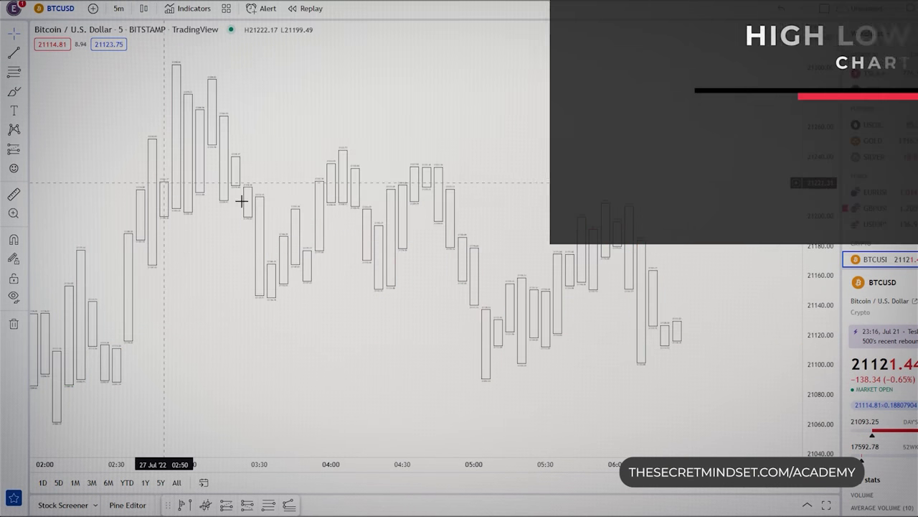
Examine the maximum and minimum price labels on the most recent 5-minute BTCUSD bars
scroll(540, 289, up, 5)
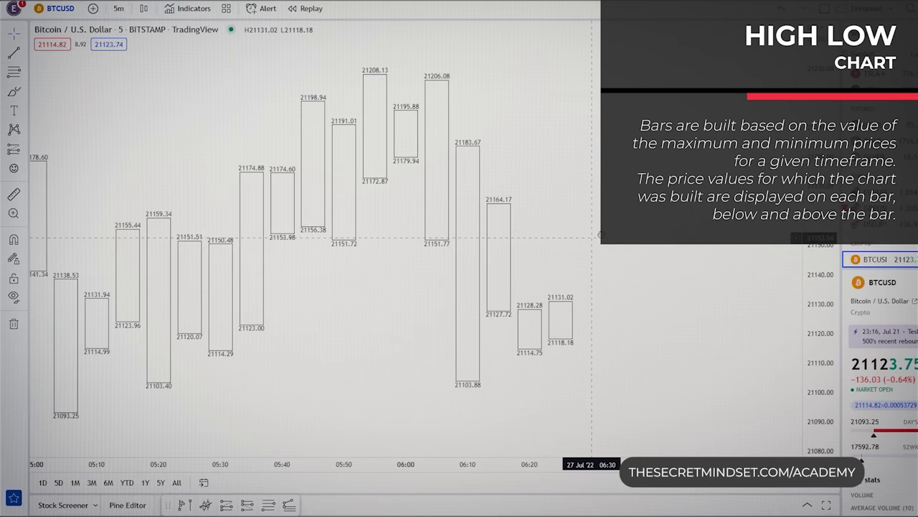
drag(820, 213, 821, 302)
drag(610, 213, 702, 180)
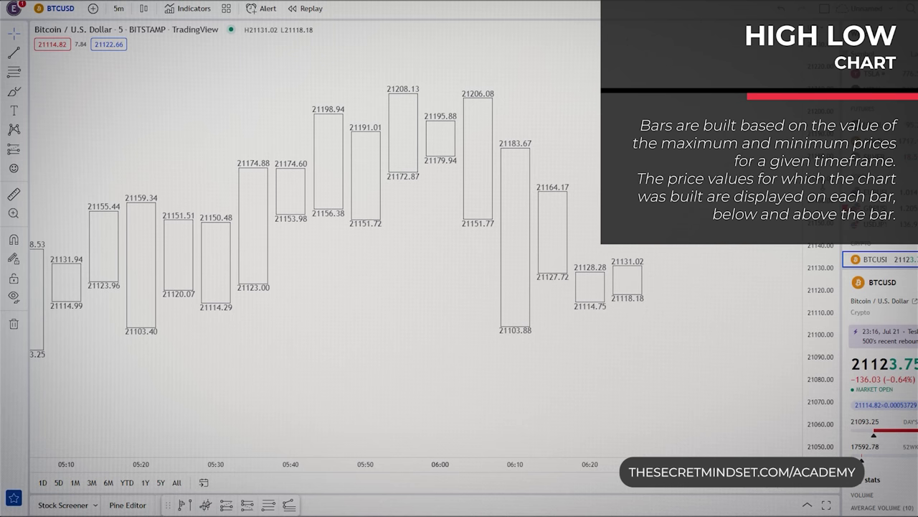
scroll(777, 210, down, 4)
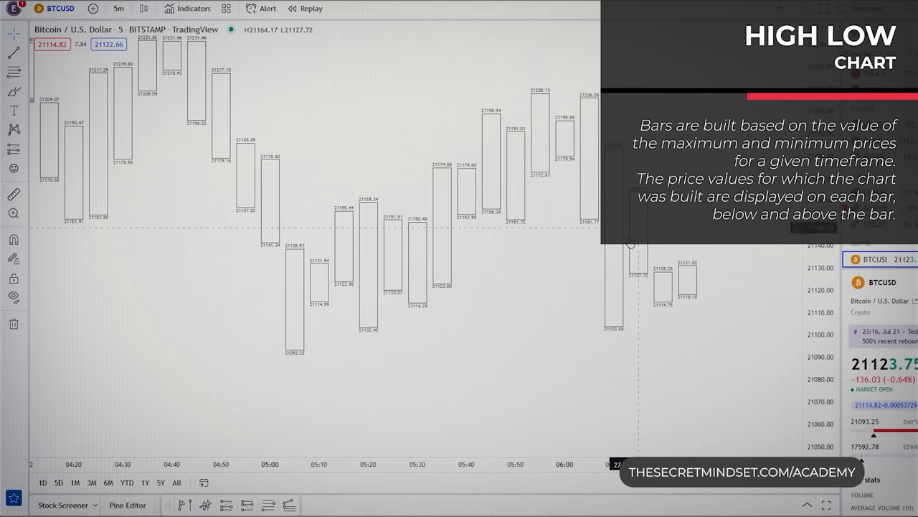
drag(624, 249, 628, 317)
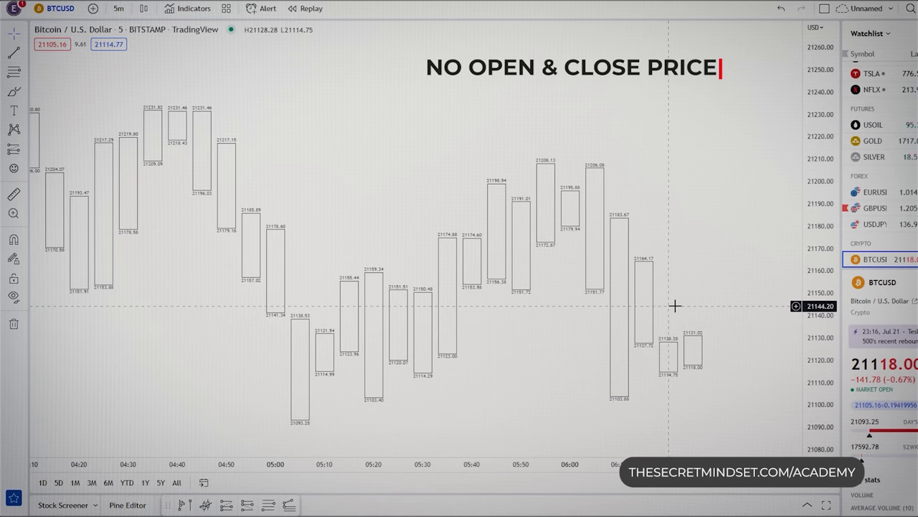
scroll(676, 306, down, 4)
drag(358, 300, 304, 281)
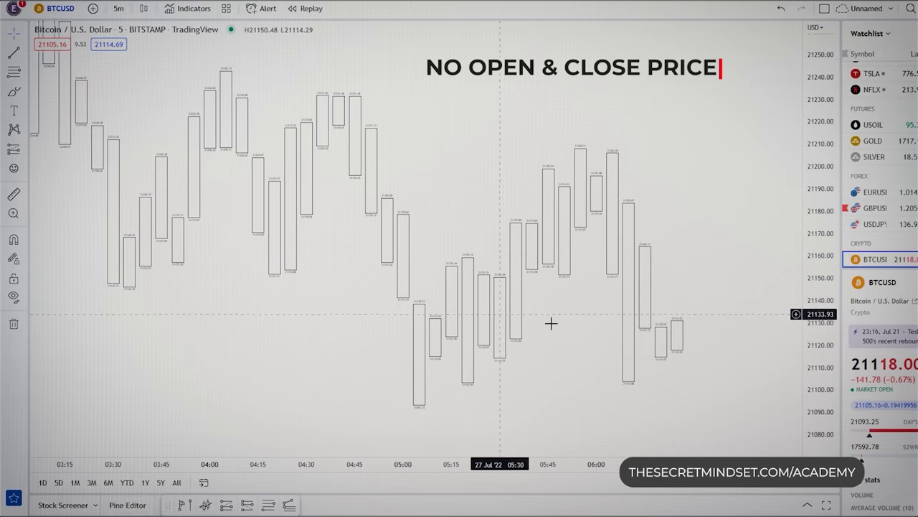
Review the High-low bars' body colour options in the chart settings and keep the existing colour
double_click(635, 324)
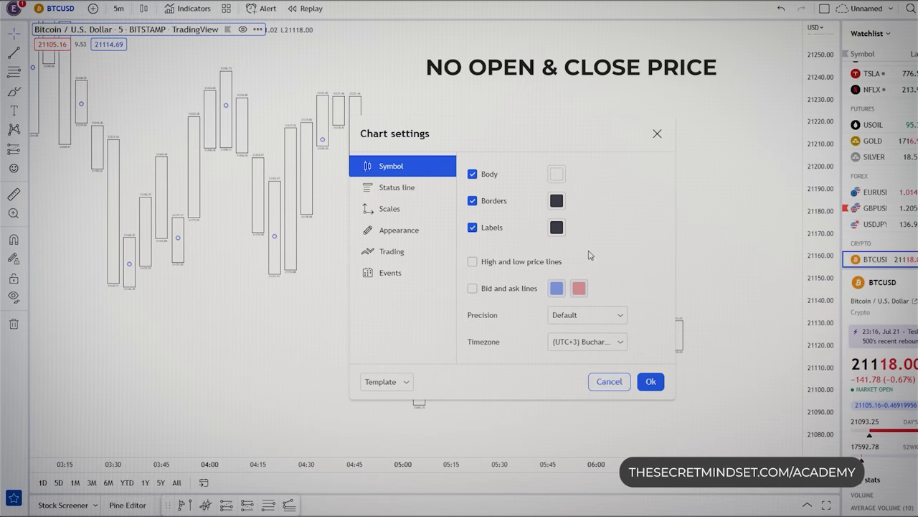
click(556, 174)
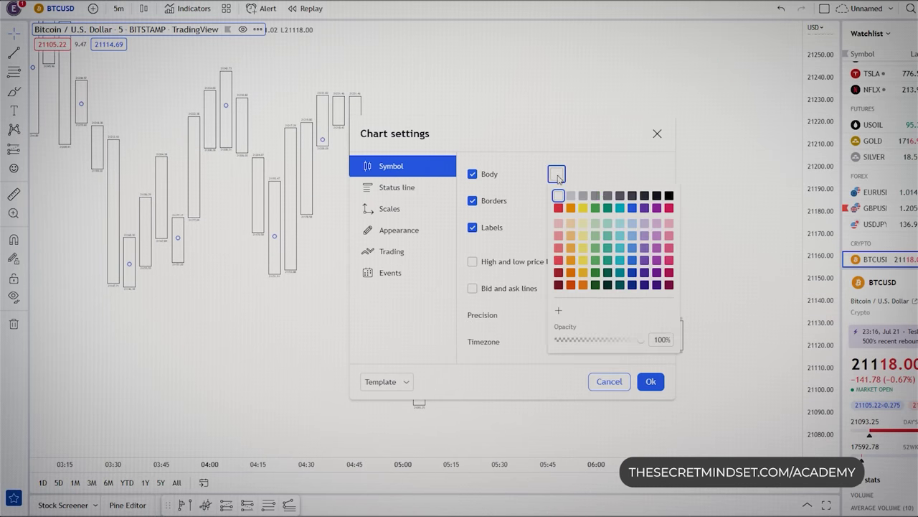
click(603, 185)
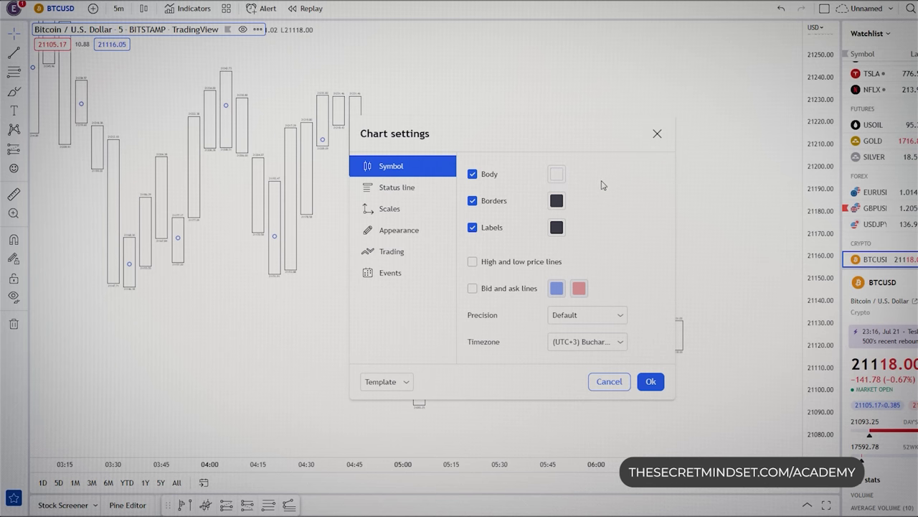
click(651, 383)
Examine the single-colour High-low bars over a longer stretch of BTCUSD history, with the price series deselected
scroll(594, 287, down, 3)
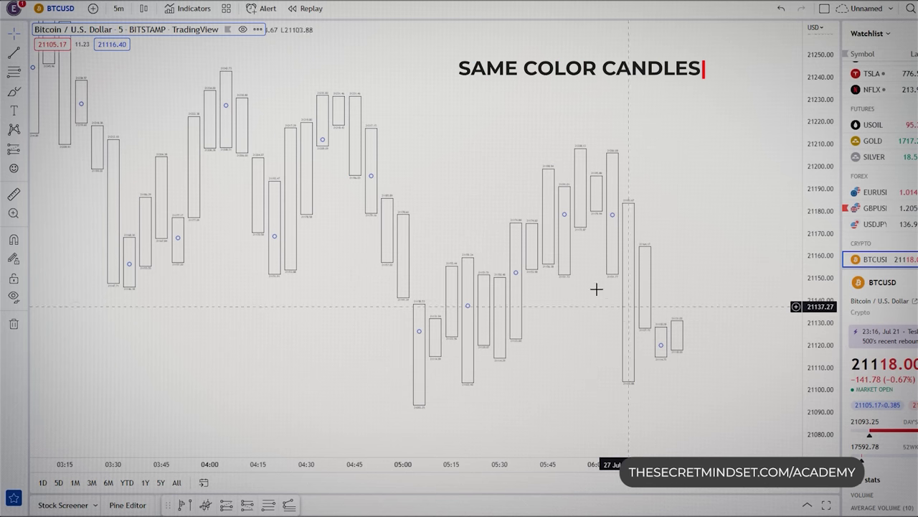
scroll(443, 268, down, 3)
scroll(443, 269, down, 1)
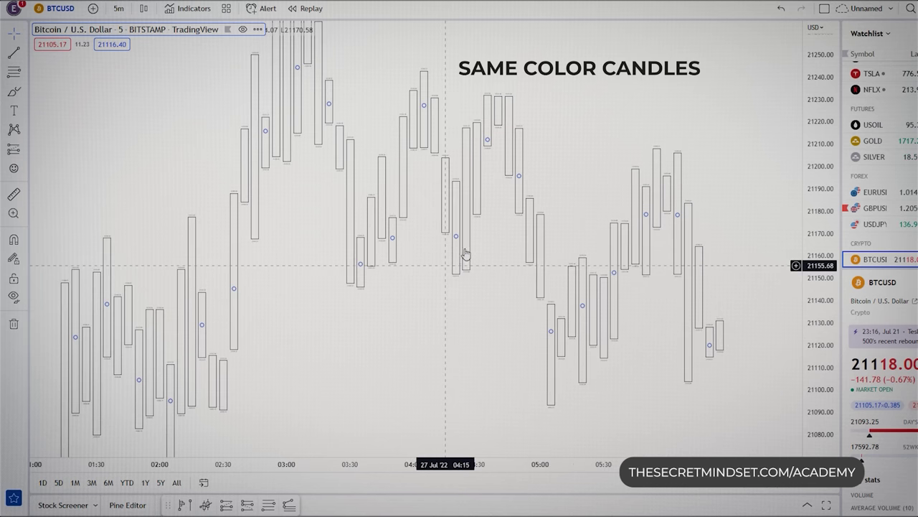
drag(811, 179, 812, 358)
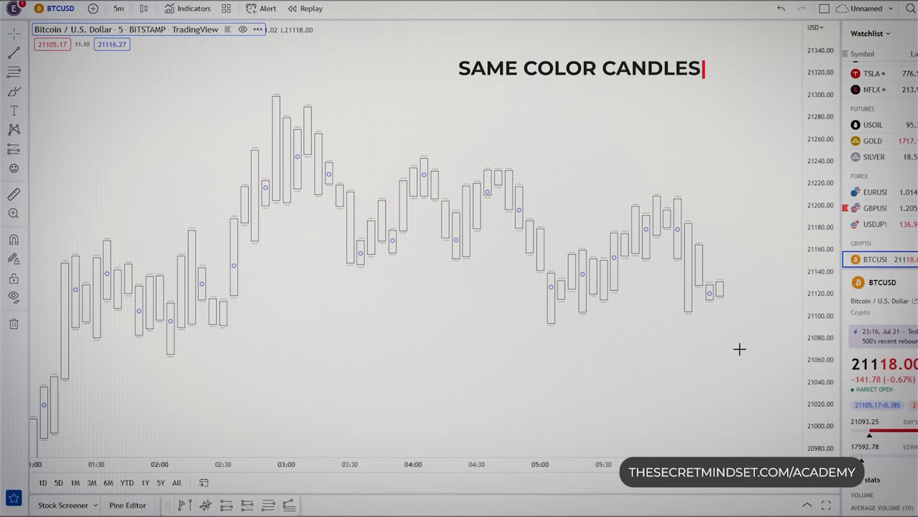
click(449, 353)
scroll(449, 353, down, 2)
drag(438, 327, 404, 333)
scroll(404, 333, up, 4)
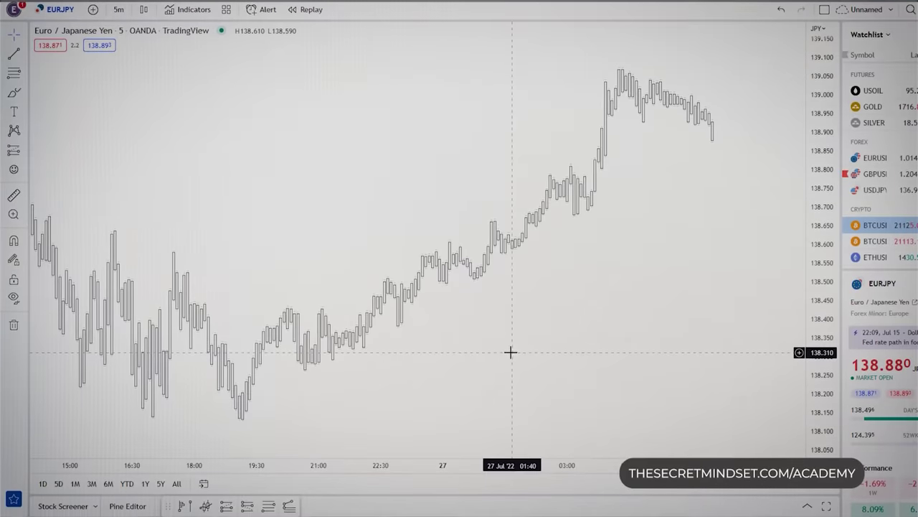
Examine the price range of the recent 5-minute EURJPY High-low bars, both close up and across the wider trend
scroll(512, 351, up, 3)
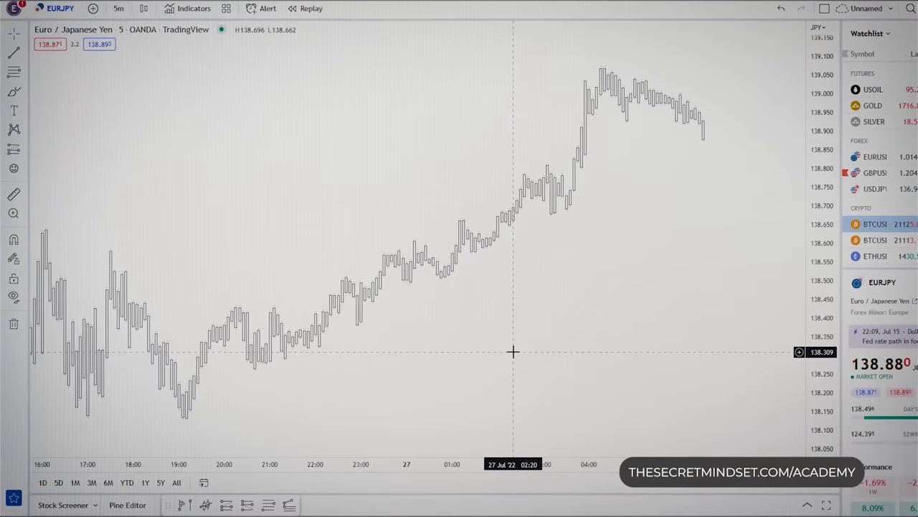
scroll(513, 351, up, 6)
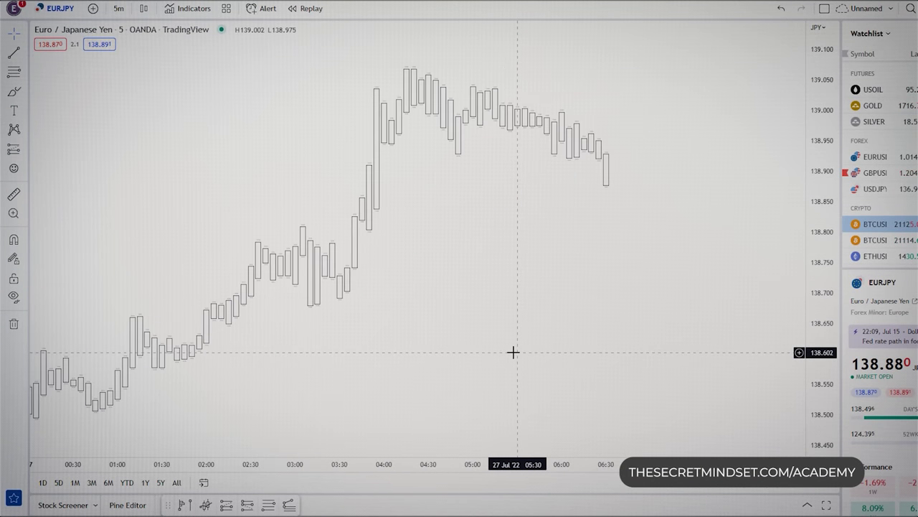
drag(241, 381, 449, 342)
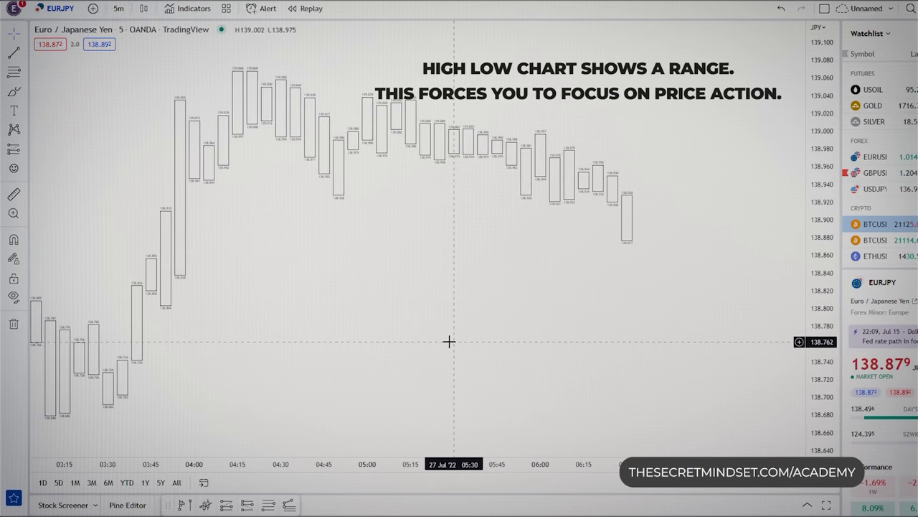
scroll(448, 343, up, 5)
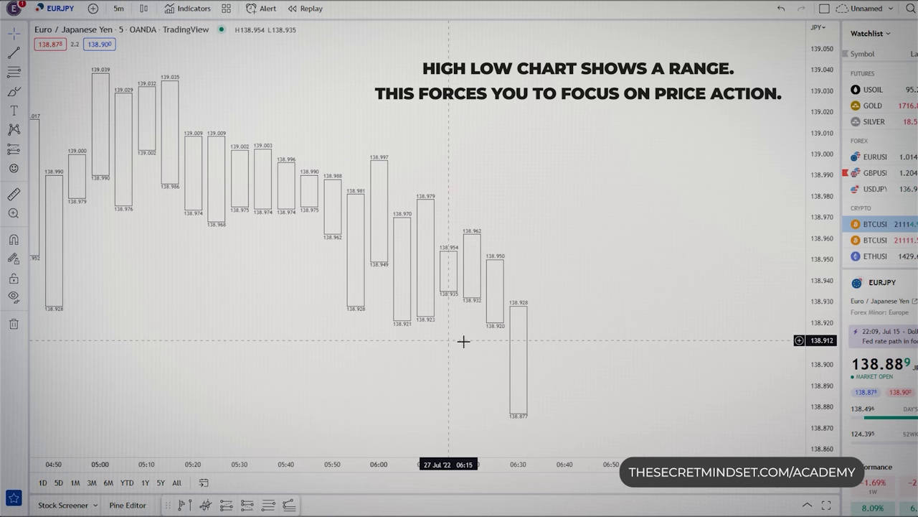
scroll(518, 378, down, 2)
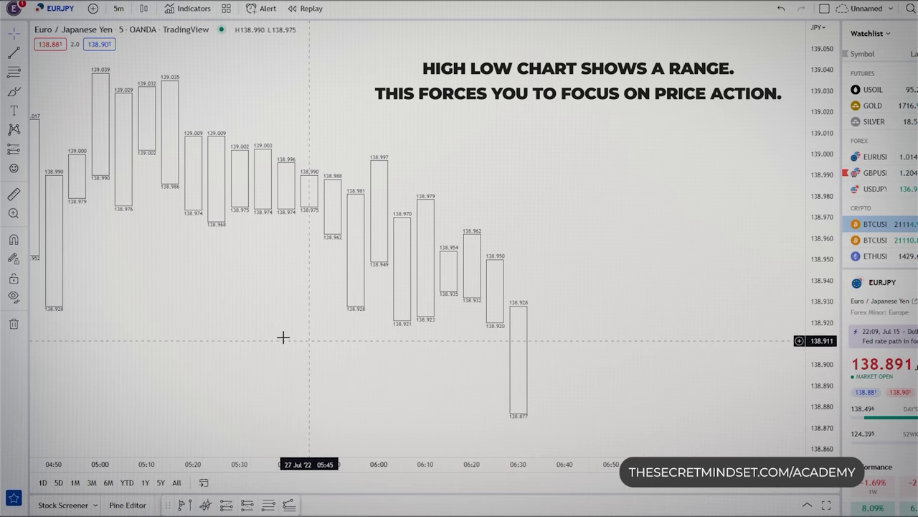
scroll(131, 349, down, 6)
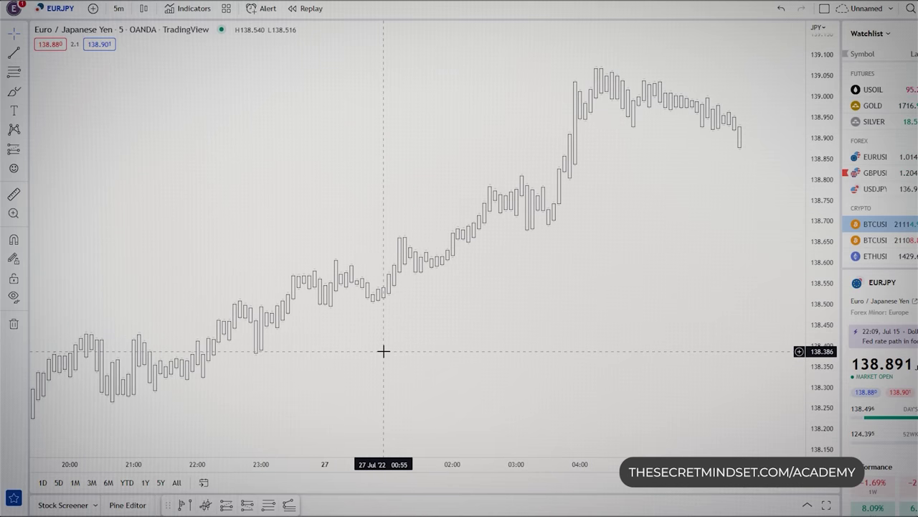
Set the EURJPY chart interval to 30 minutes and bring the larger price swings into view
text(30)
key(Return)
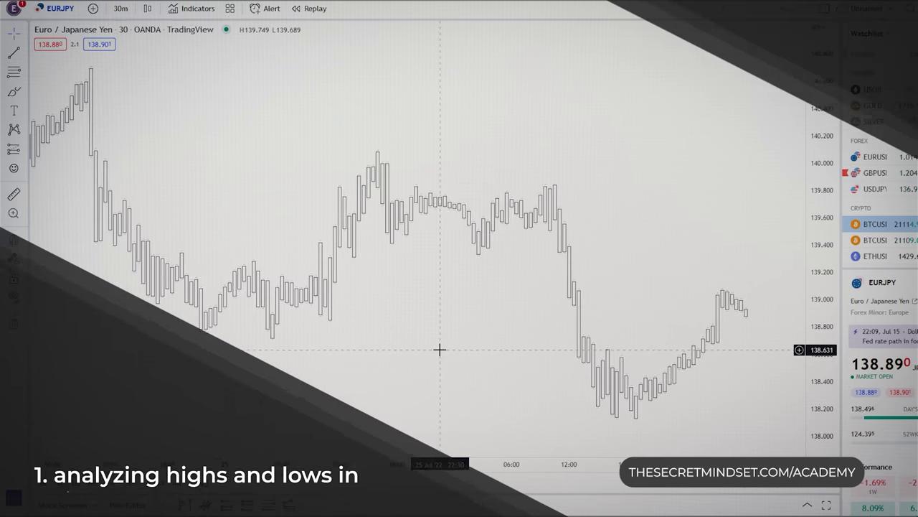
scroll(440, 350, down, 5)
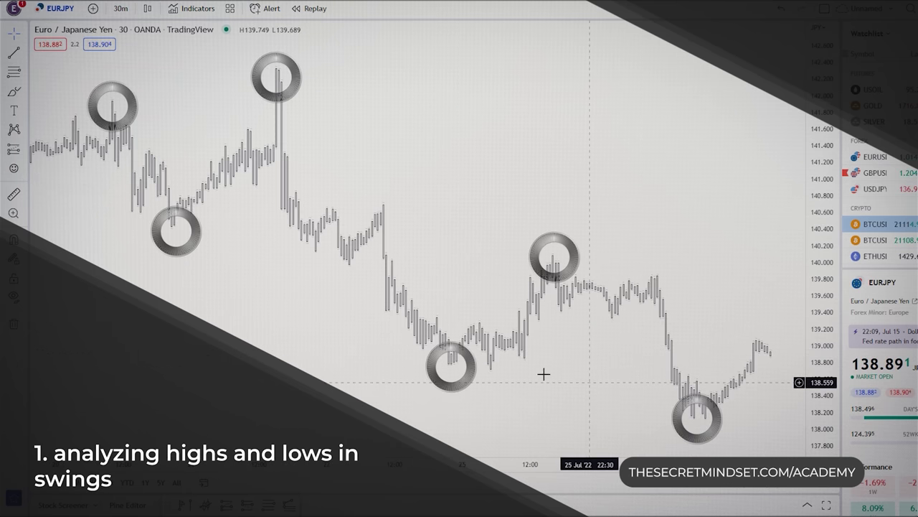
Examine the highs and lows of the individual 30-minute EURJPY bars
scroll(543, 373, up, 10)
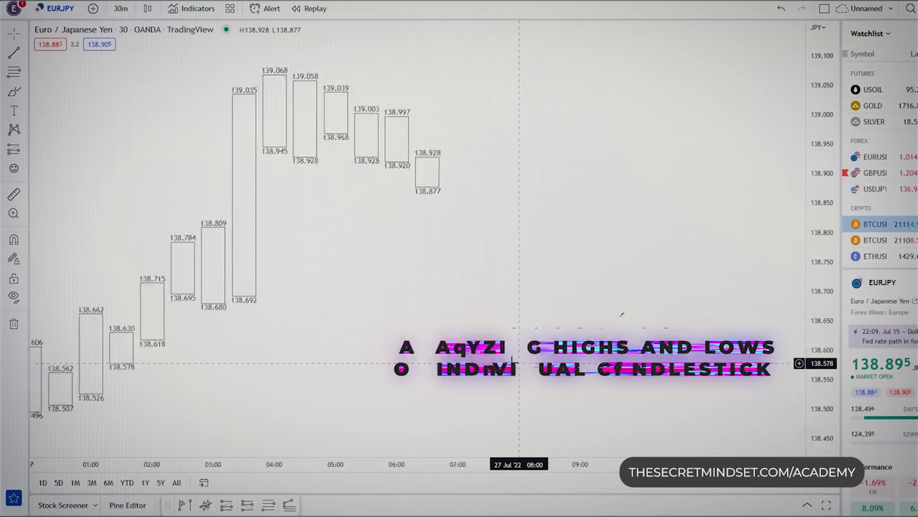
scroll(335, 310, up, 4)
drag(292, 320, 629, 254)
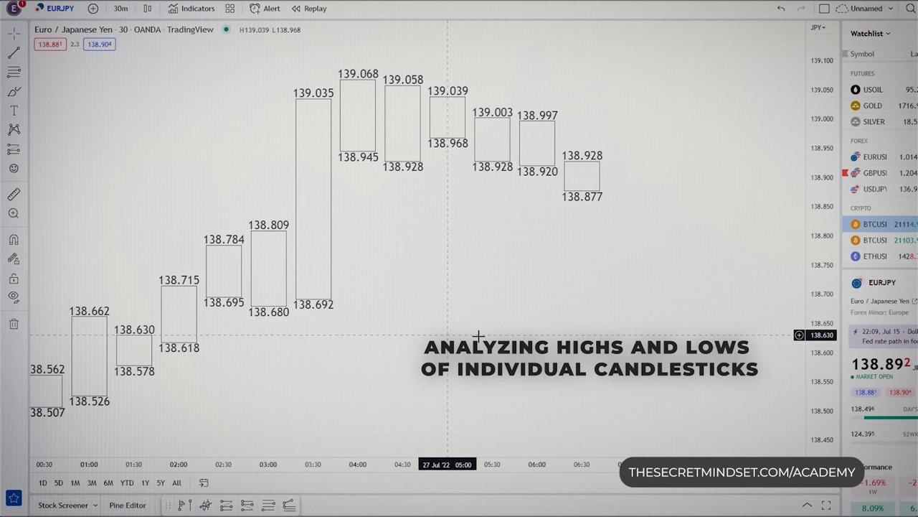
scroll(459, 330, down, 5)
scroll(459, 327, down, 3)
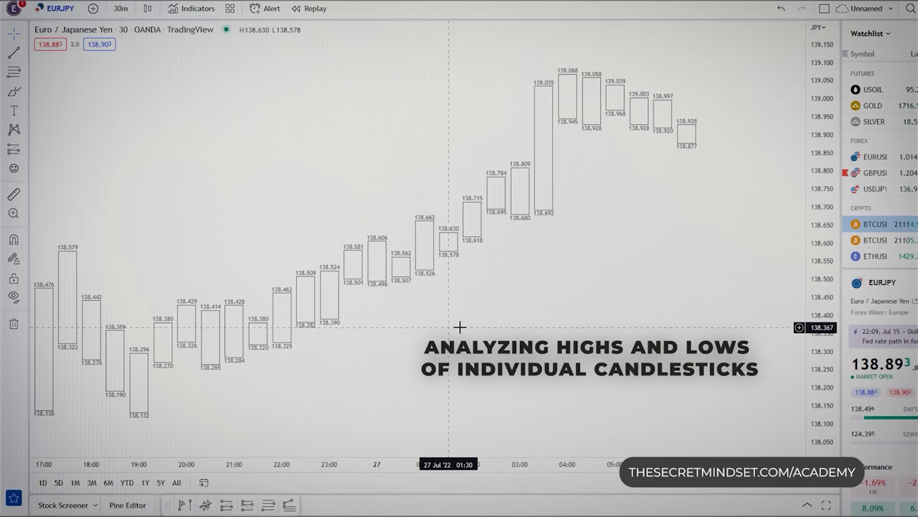
scroll(460, 327, down, 4)
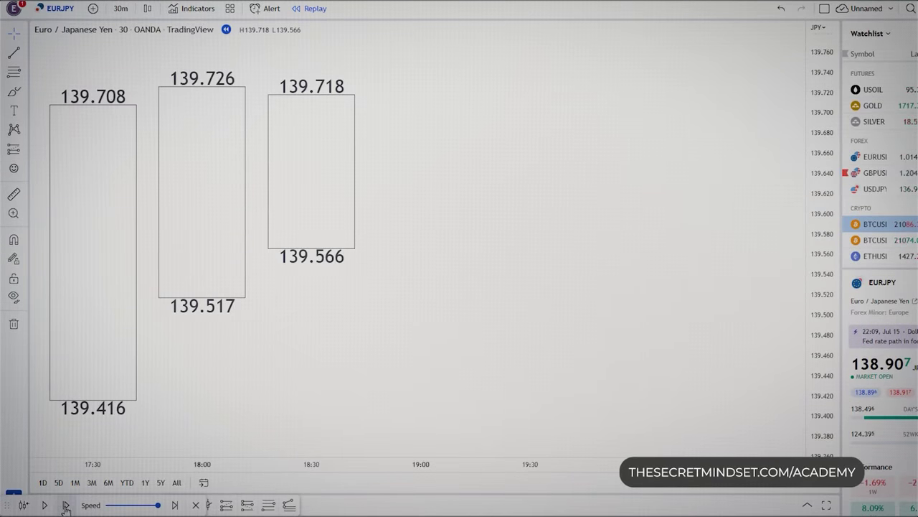
Advance the EURJPY bar replay by four bars, one at a time, to compare each bar with the previous one
click(65, 505)
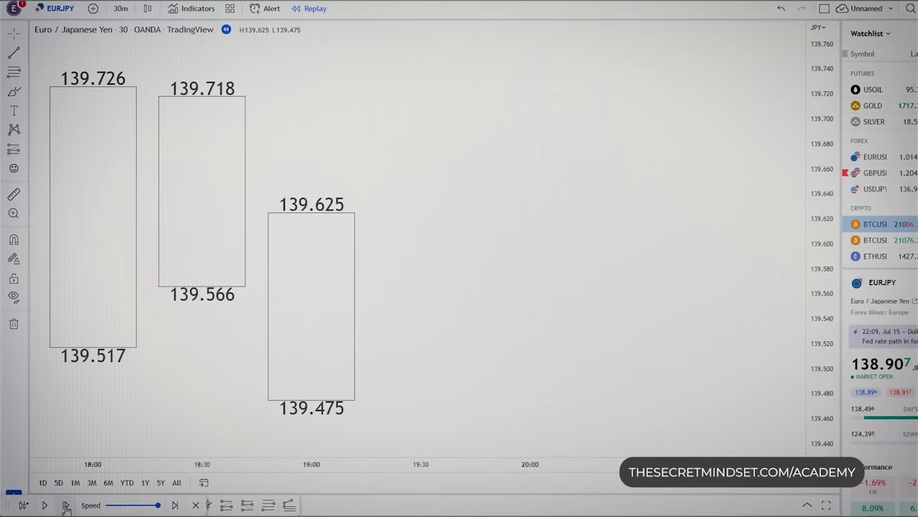
click(65, 506)
scroll(497, 363, down, 2)
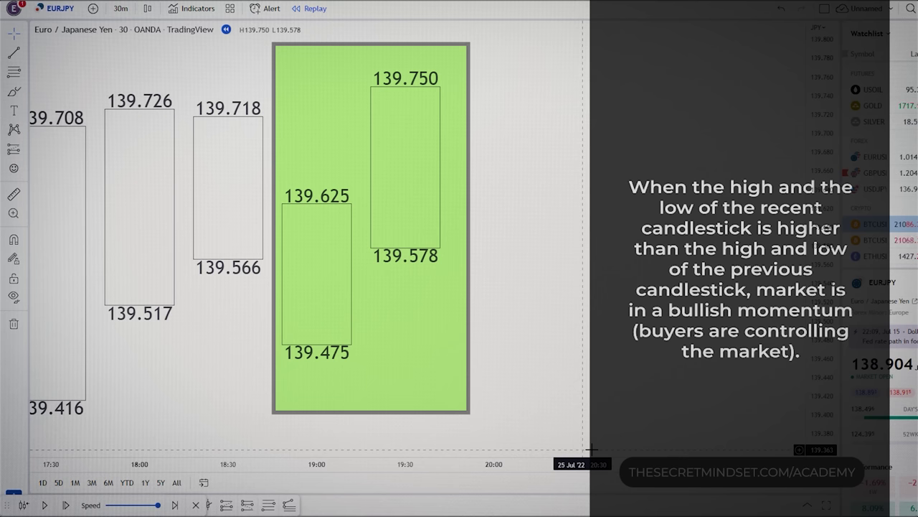
click(65, 506)
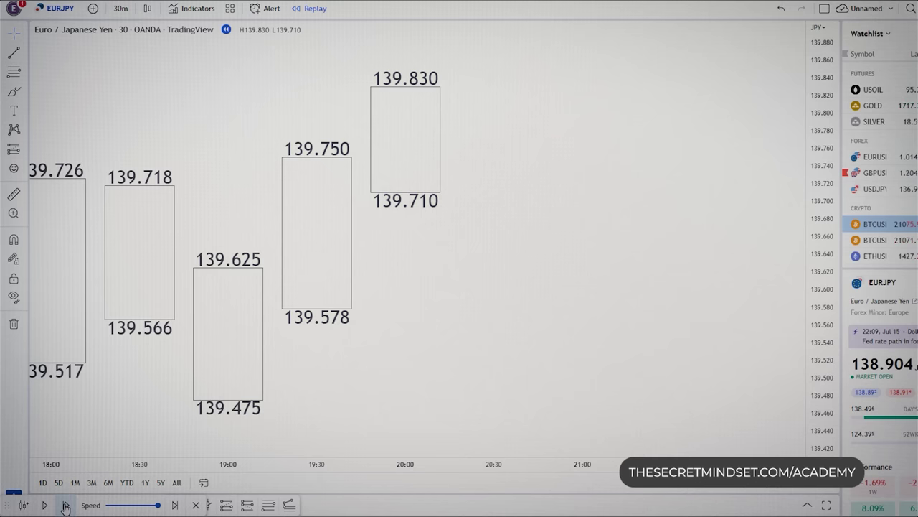
click(65, 506)
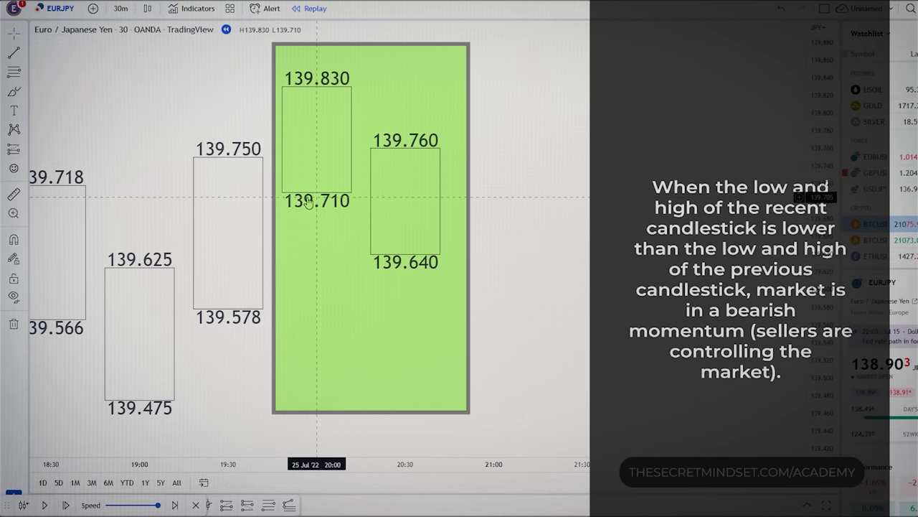
Examine the sequence of 30-minute High-low bars in the replay, from individual bars out to the multi-day trend
drag(430, 373, 569, 370)
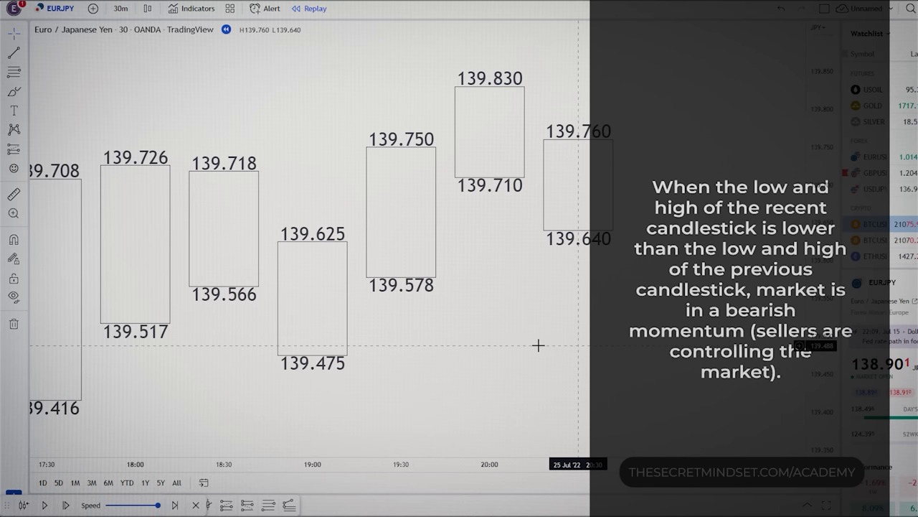
scroll(538, 345, up, 1)
drag(560, 380, 537, 356)
scroll(634, 357, down, 1)
scroll(634, 358, down, 5)
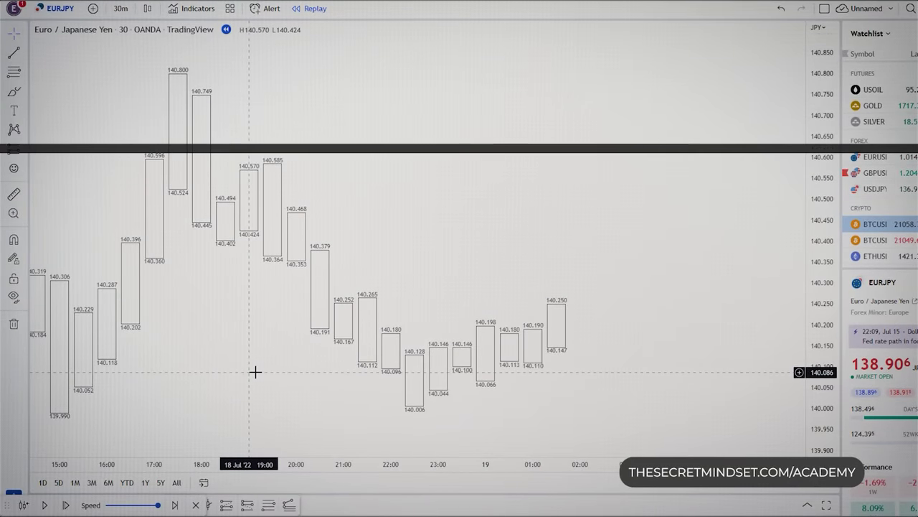
scroll(243, 362, down, 8)
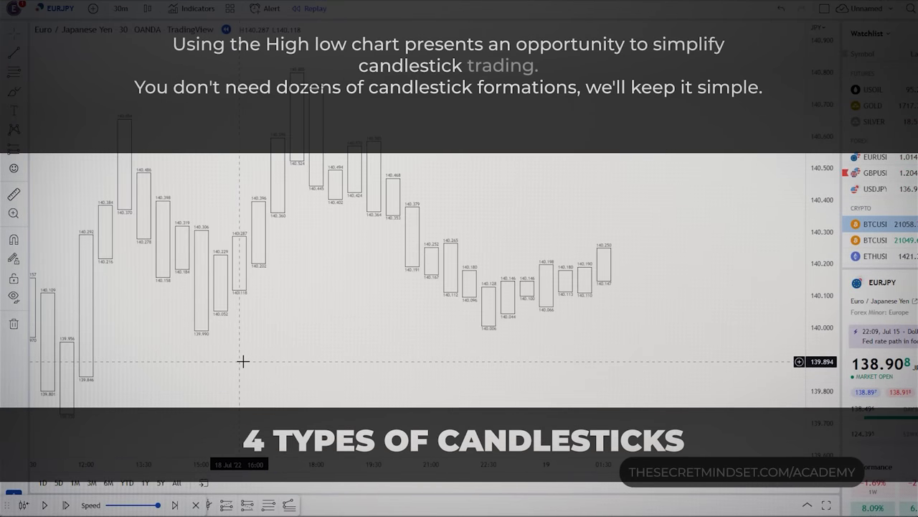
scroll(343, 350, down, 5)
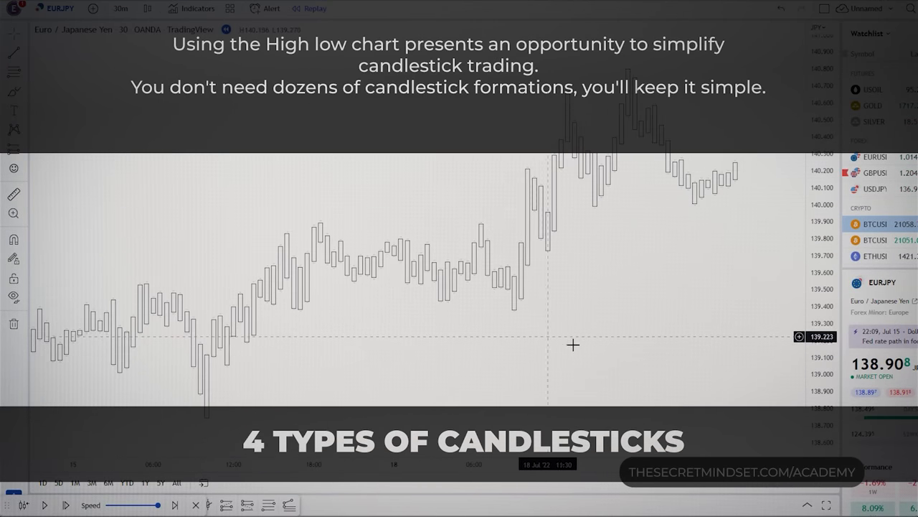
drag(587, 353, 408, 387)
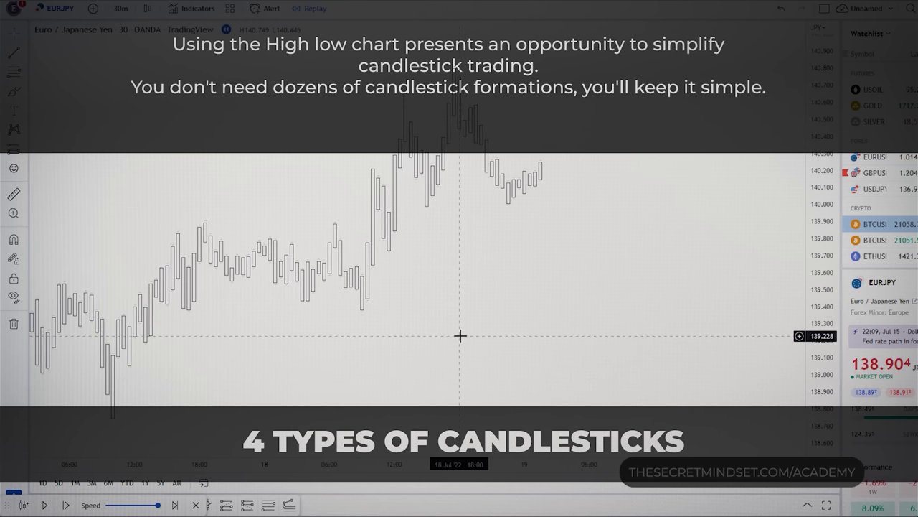
Advance the EURJPY bar replay by two 30-minute bars, keeping each bar's high and low readable, to compare for a bullish bar
scroll(460, 335, up, 6)
drag(393, 328, 673, 320)
drag(456, 333, 610, 327)
scroll(584, 337, up, 5)
scroll(567, 343, up, 2)
drag(402, 342, 638, 333)
scroll(594, 332, up, 1)
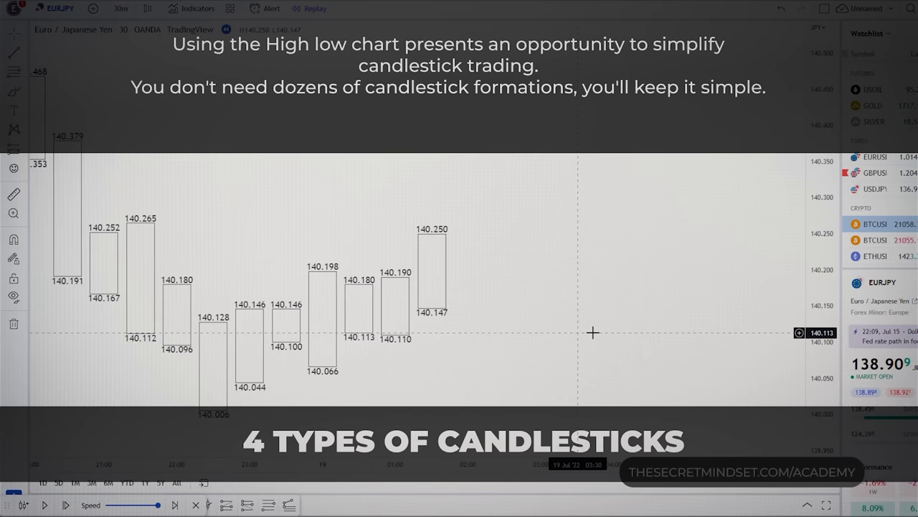
scroll(593, 332, up, 1)
drag(530, 314, 638, 323)
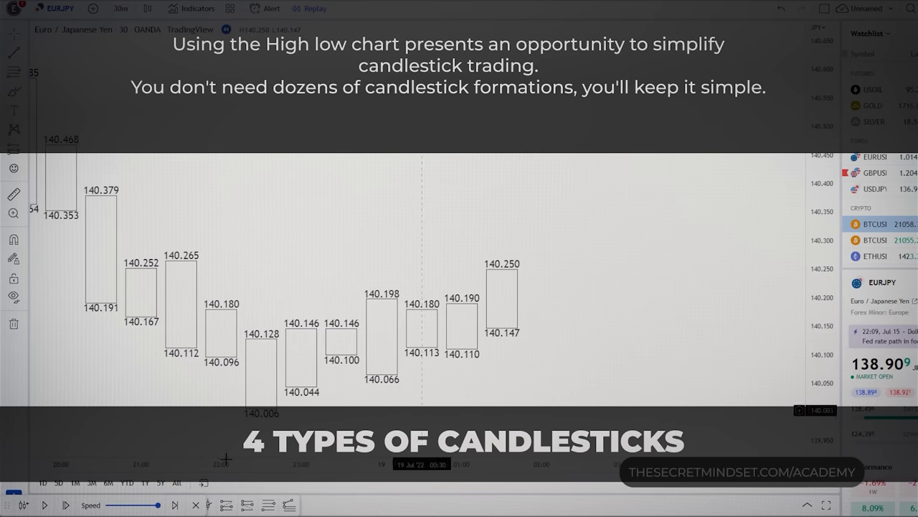
click(66, 505)
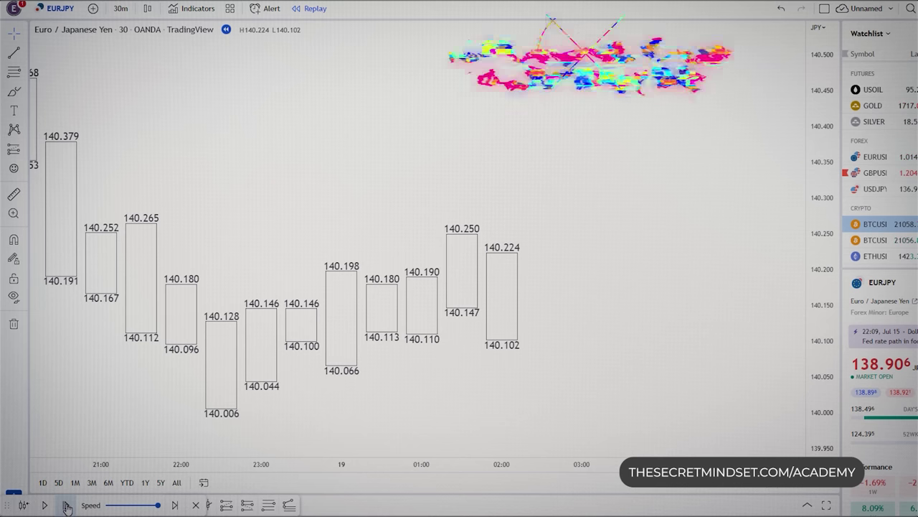
click(66, 506)
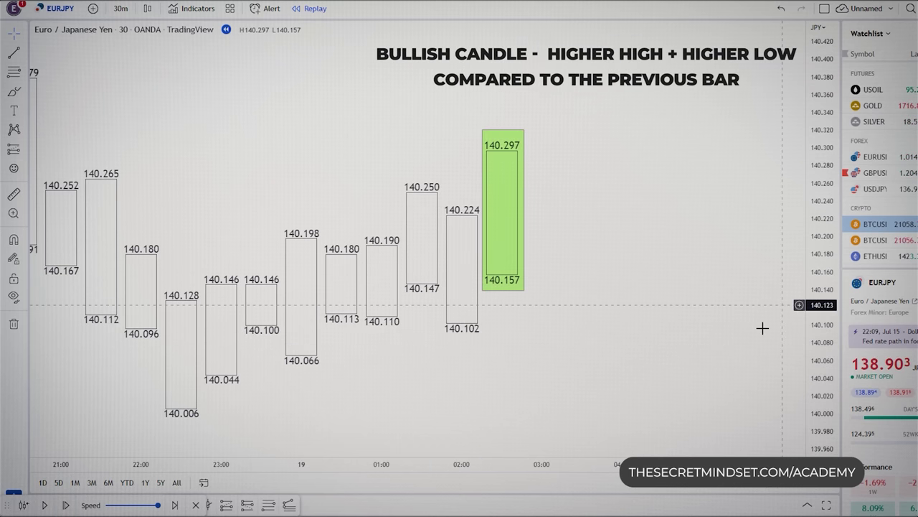
Advance the EURJPY replay by two more bars to look for a bearish bar with a lower high and lower low
drag(726, 345, 554, 384)
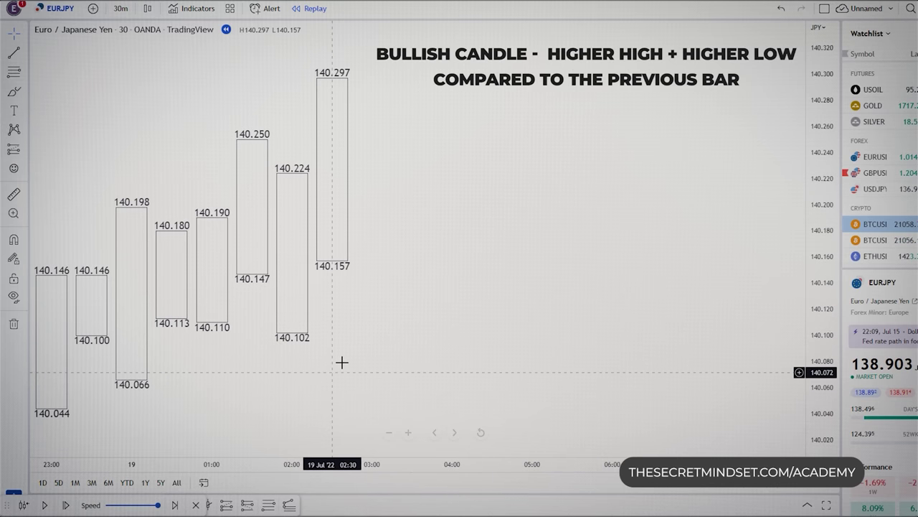
scroll(488, 328, down, 3)
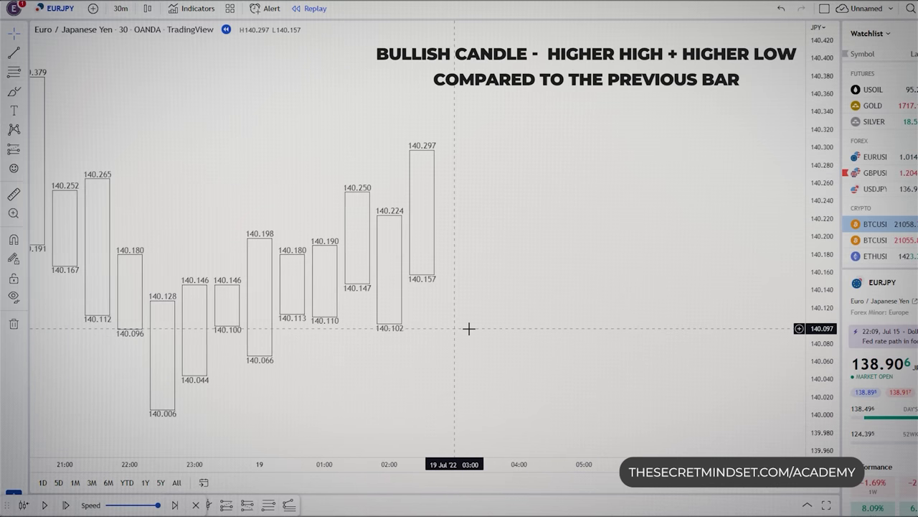
click(66, 505)
click(66, 505)
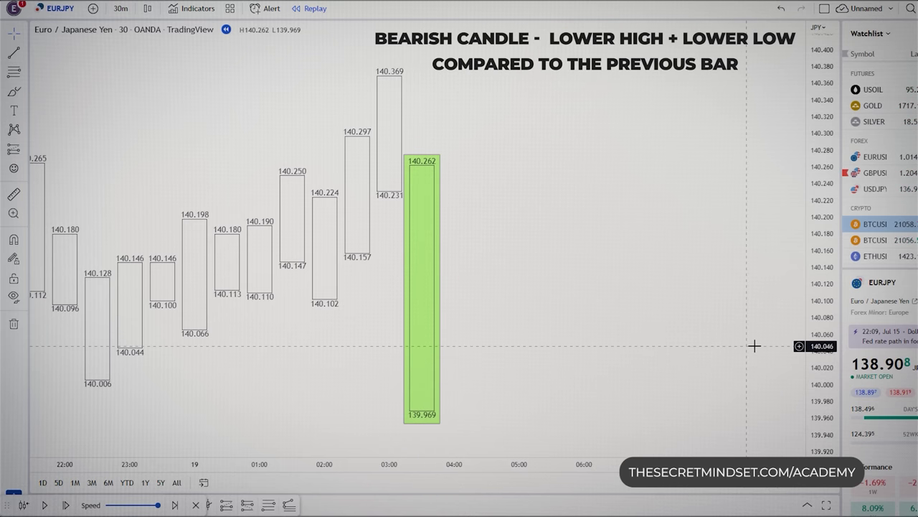
Advance the EURJPY replay by three bars to look for an inside bar within the previous bar's range
scroll(754, 346, down, 1)
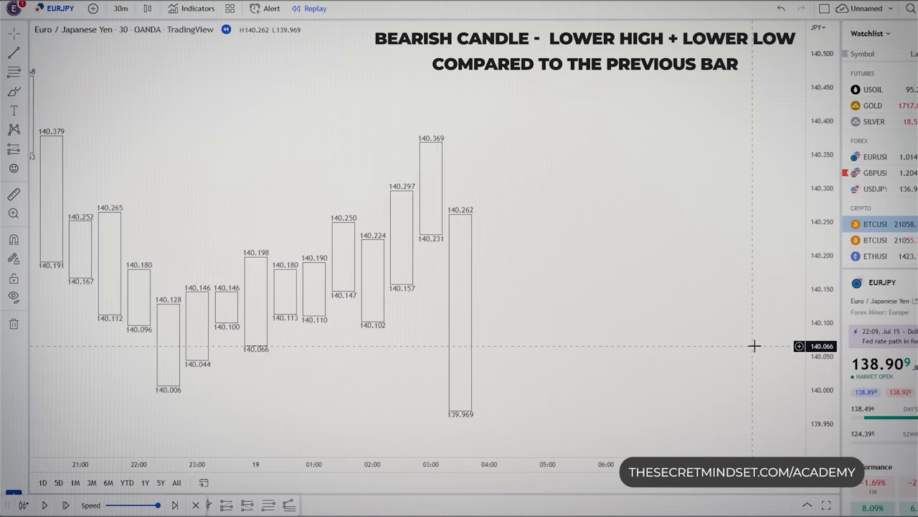
scroll(754, 346, down, 2)
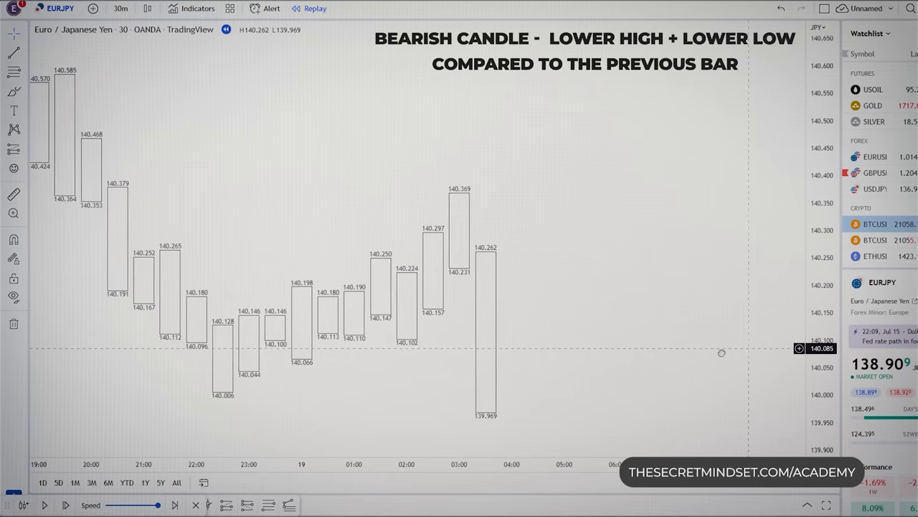
click(66, 505)
click(66, 506)
click(66, 505)
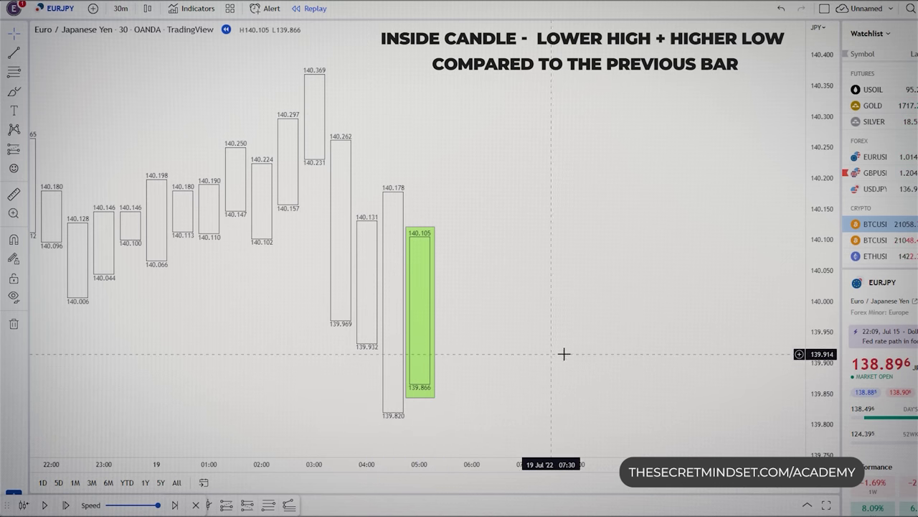
Compare the inside bar with its predecessor and advance the EURJPY replay by eight bars to look for an engulfing bar
scroll(673, 346, down, 2)
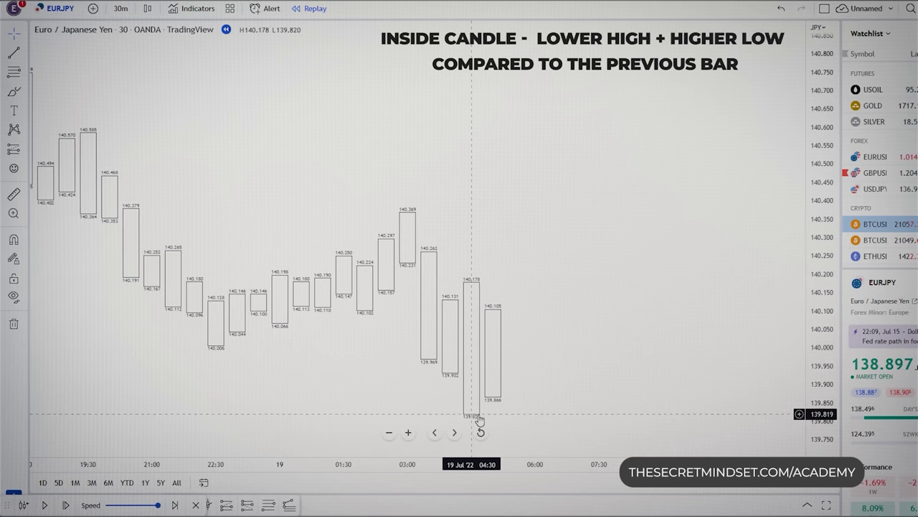
scroll(670, 375, down, 1)
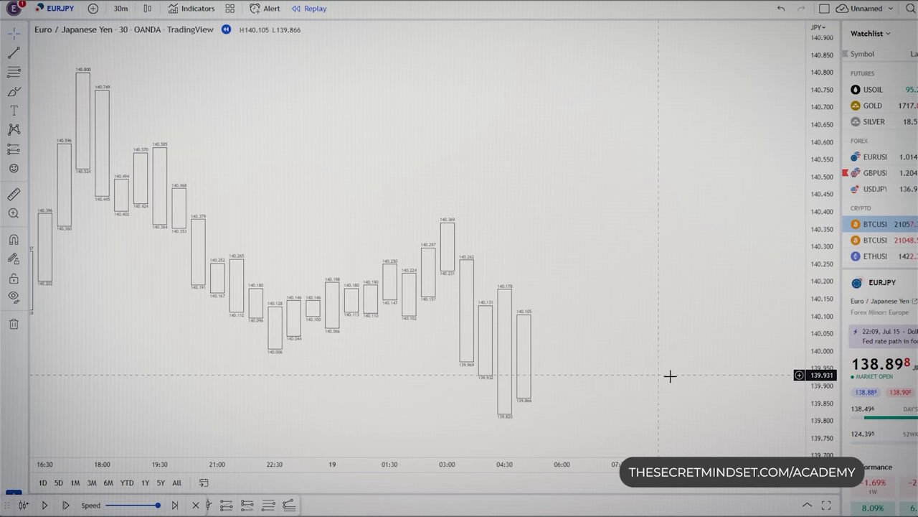
scroll(660, 380, up, 3)
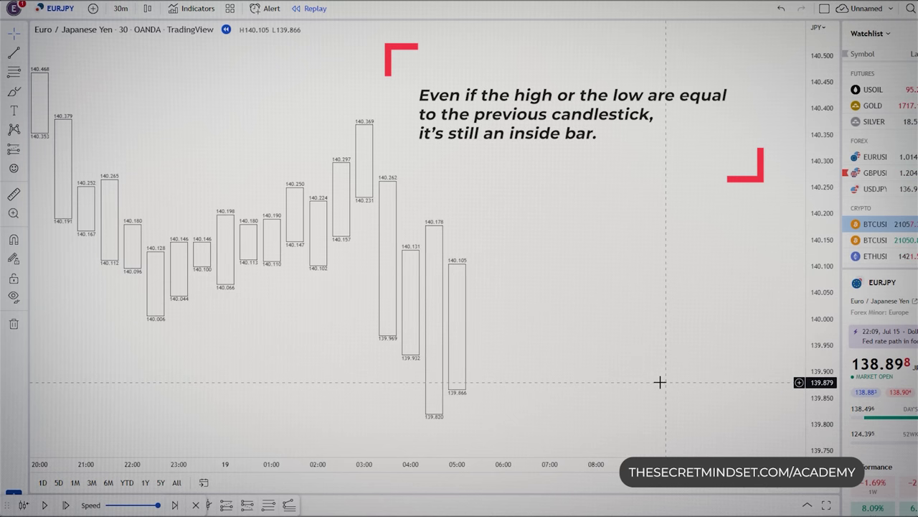
drag(639, 386, 566, 392)
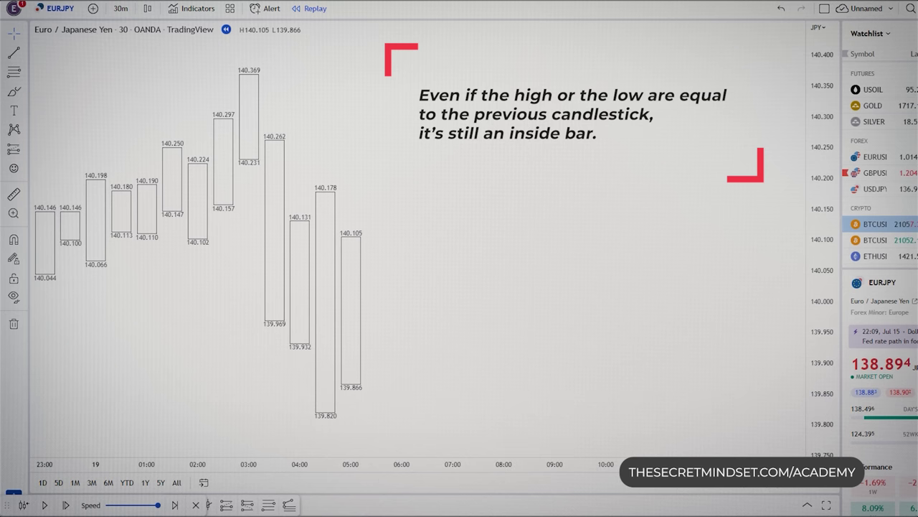
click(67, 505)
click(67, 505)
click(67, 505)
click(66, 505)
click(66, 505)
click(66, 505)
click(67, 505)
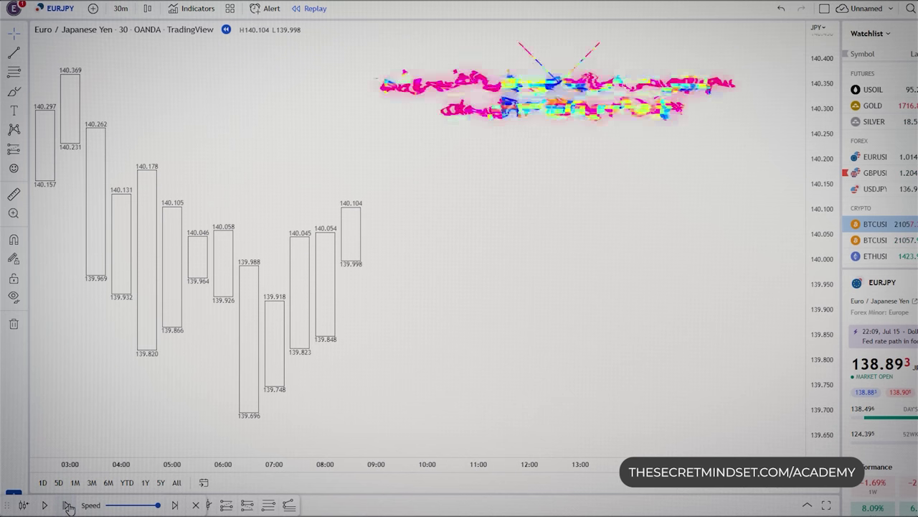
click(67, 505)
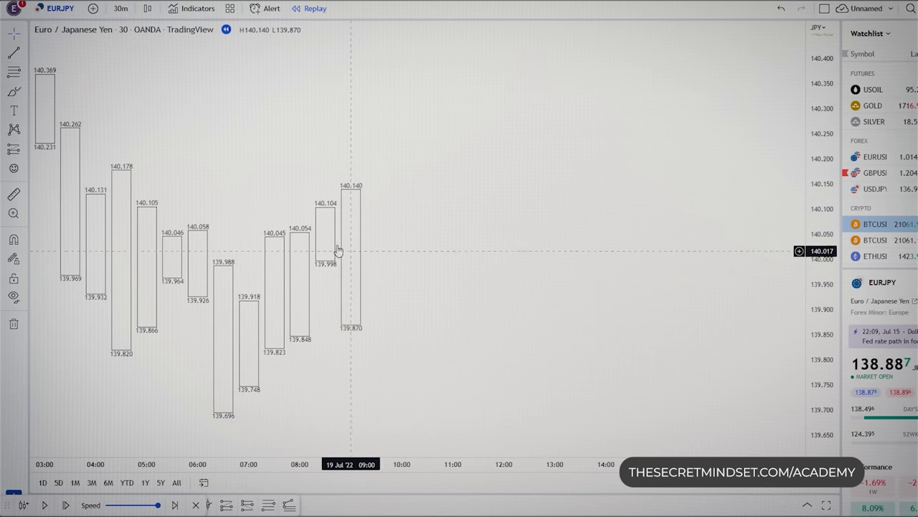
Examine the replayed EURJPY High-low bars, including earlier sessions, for bullish, bearish, inside and engulfing candles
scroll(573, 313, down, 1)
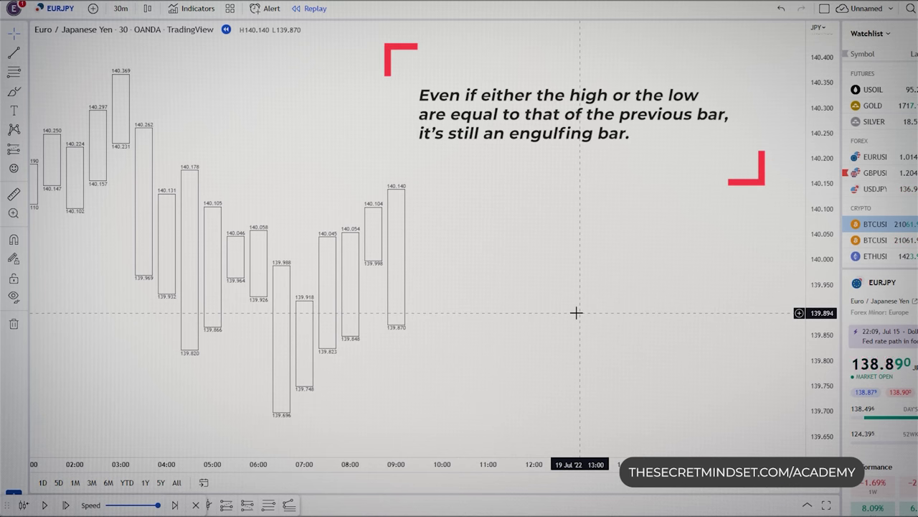
scroll(635, 312, down, 1)
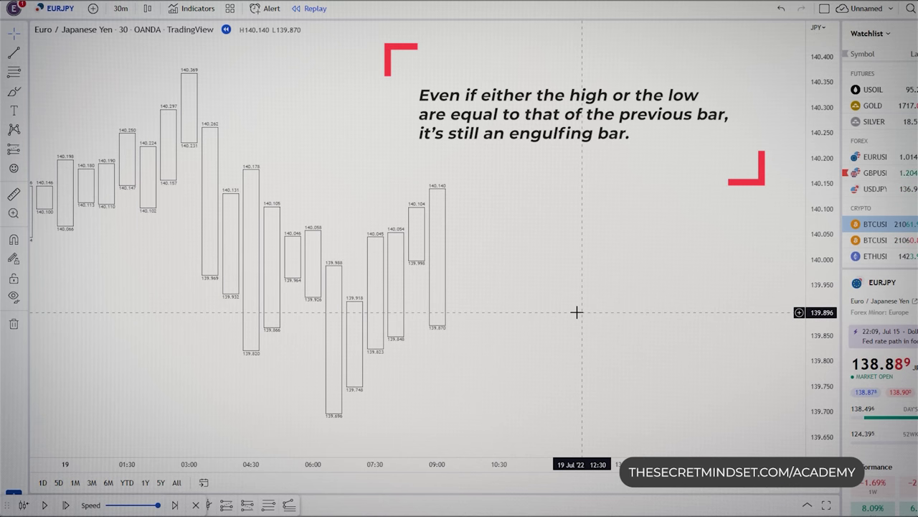
scroll(689, 313, down, 1)
scroll(596, 351, up, 4)
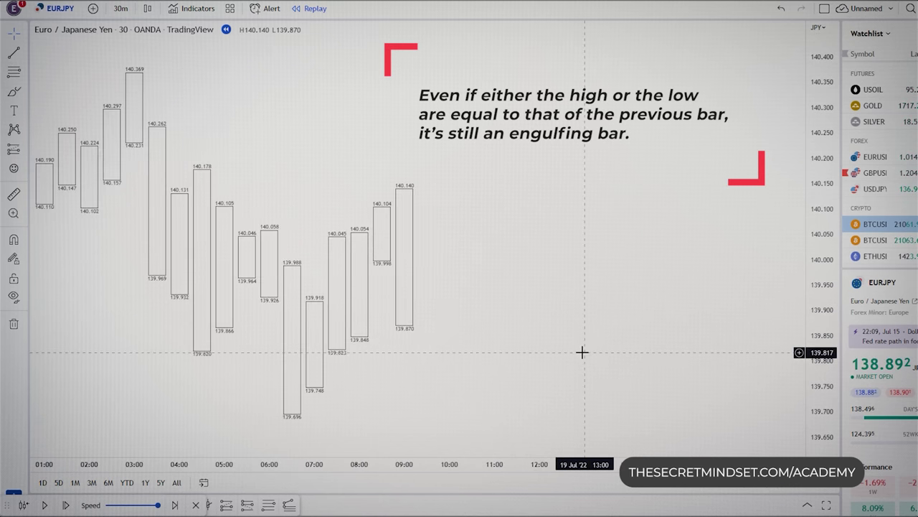
drag(598, 348, 645, 343)
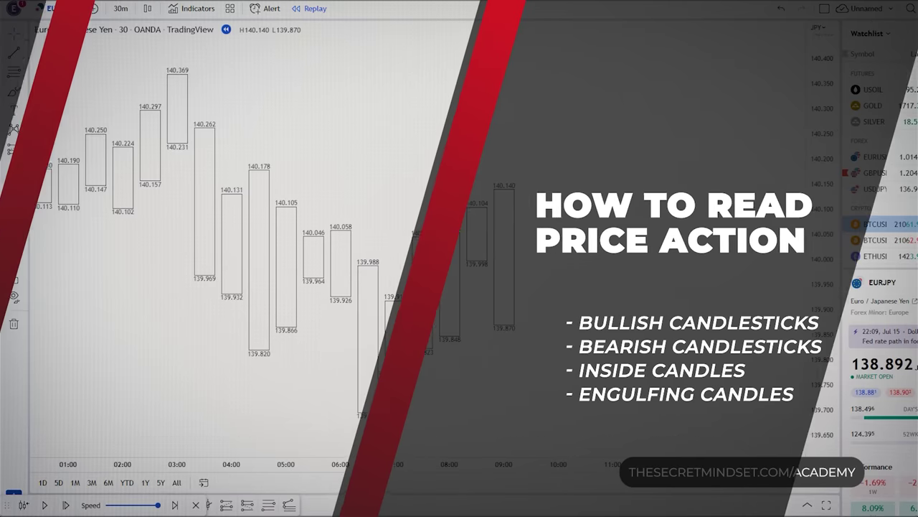
scroll(578, 300, down, 2)
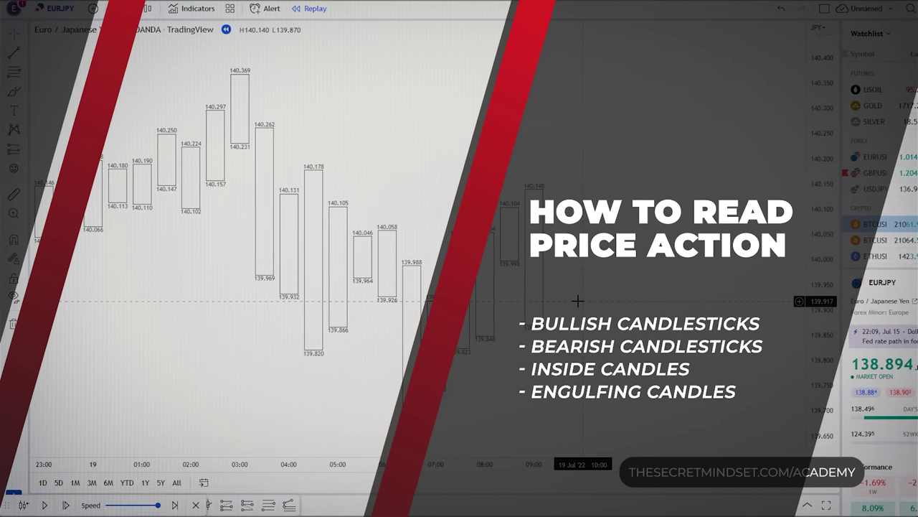
scroll(578, 300, down, 3)
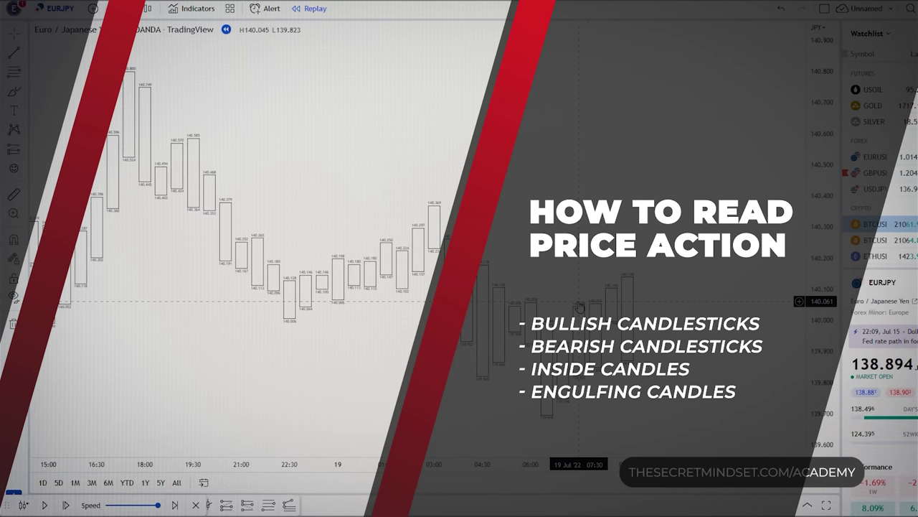
drag(260, 335, 343, 335)
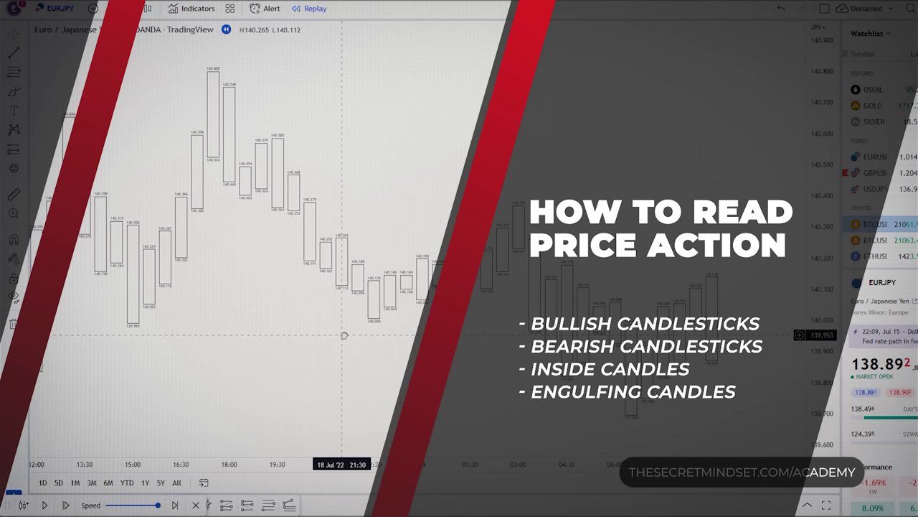
drag(343, 335, 187, 319)
scroll(186, 319, up, 3)
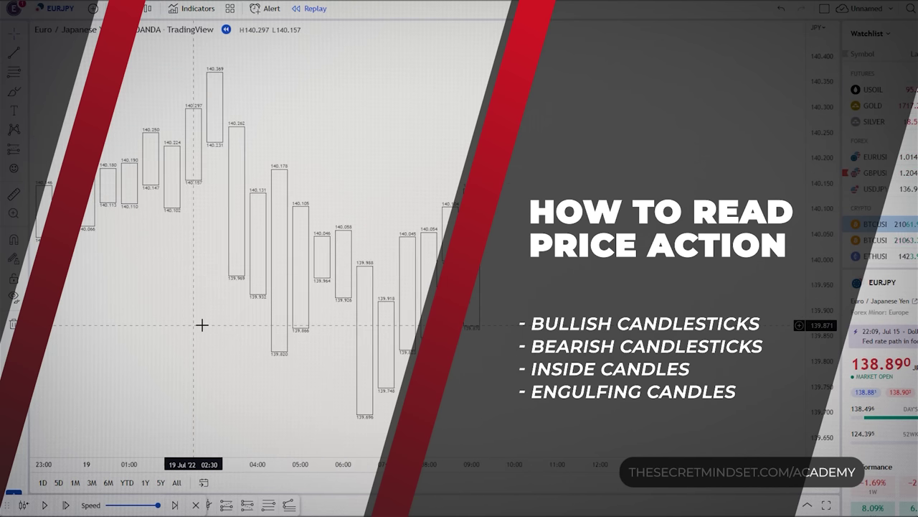
drag(416, 313, 602, 315)
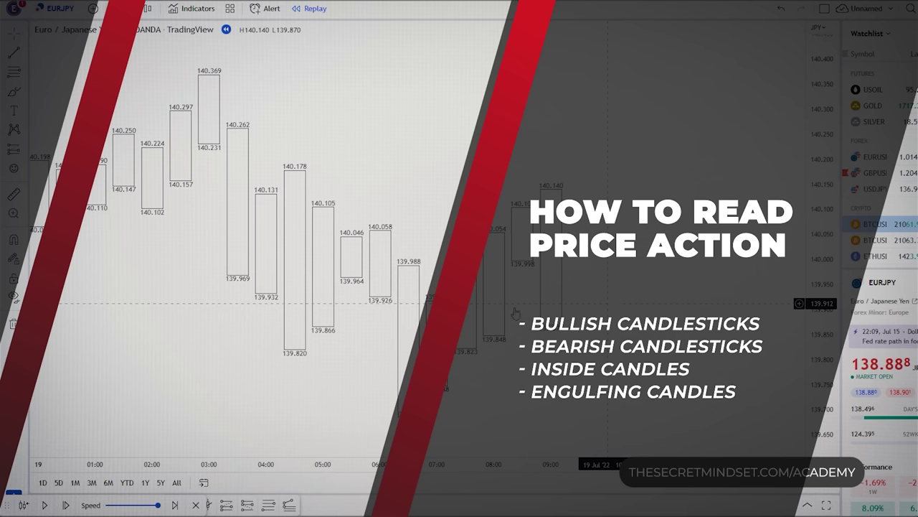
drag(182, 328, 322, 315)
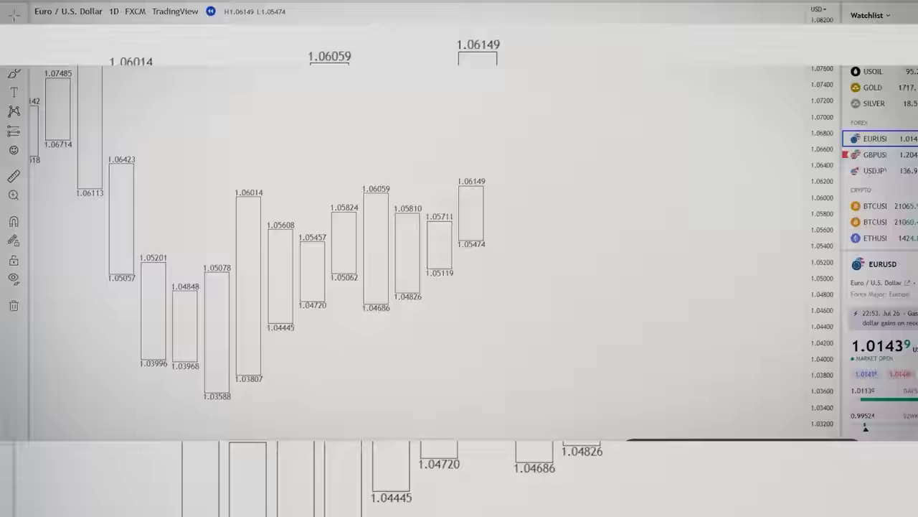
Advance the daily EURUSD bar replay by nine bars, one at a time, to classify each bar against the previous one
click(67, 507)
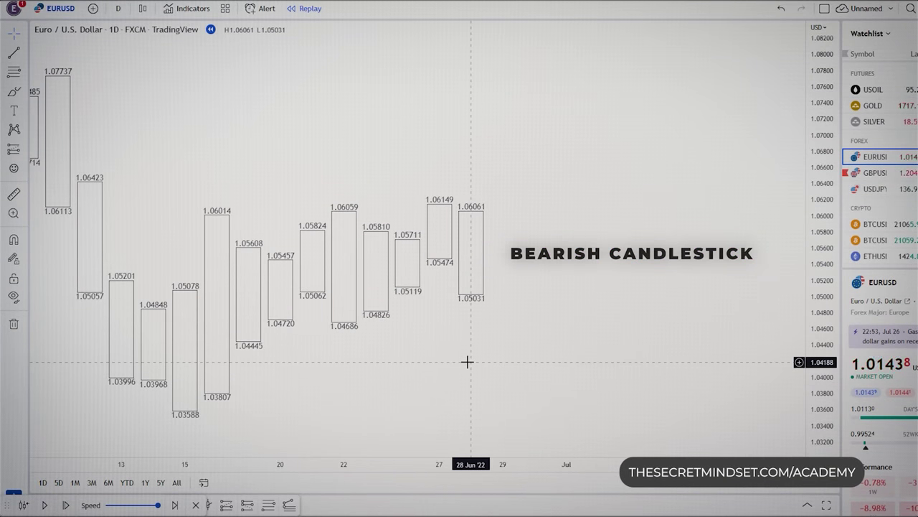
click(64, 505)
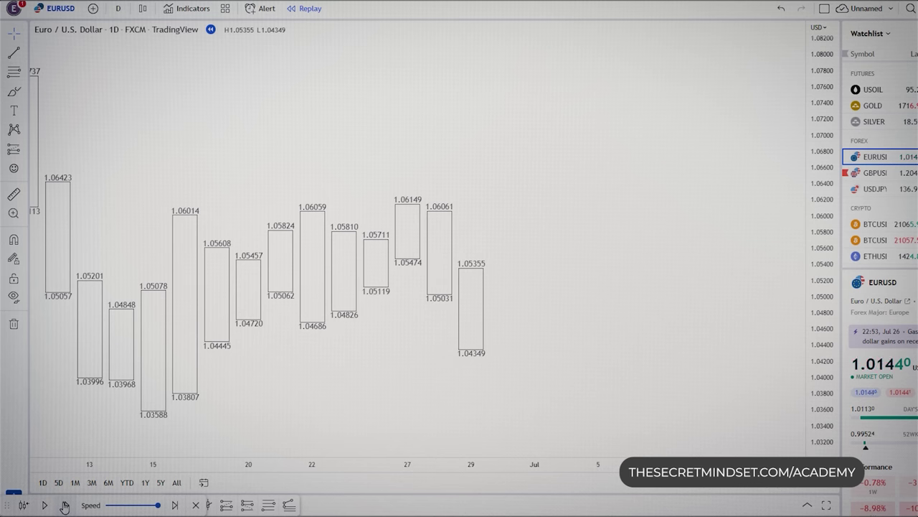
click(64, 505)
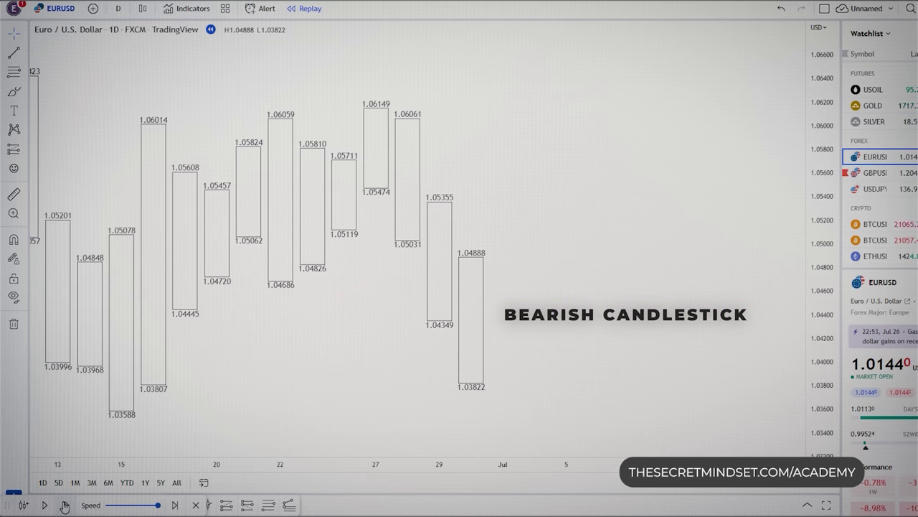
click(64, 505)
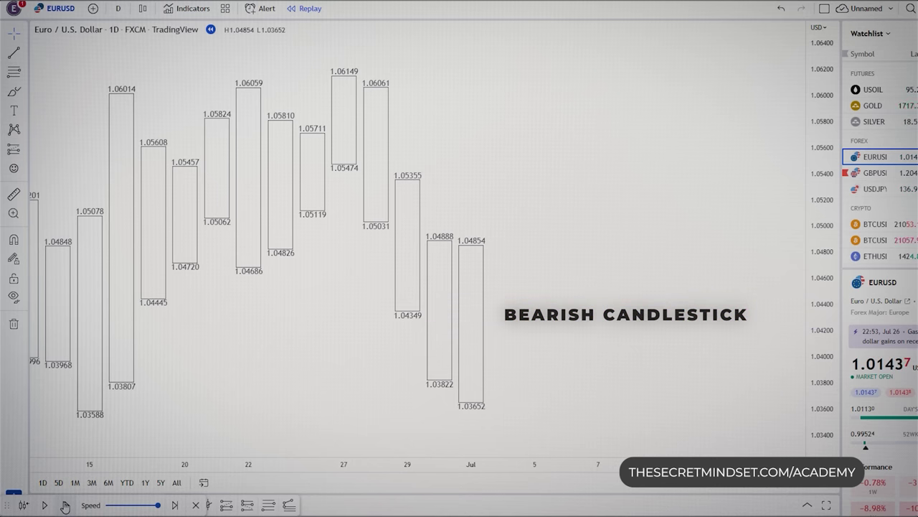
click(64, 505)
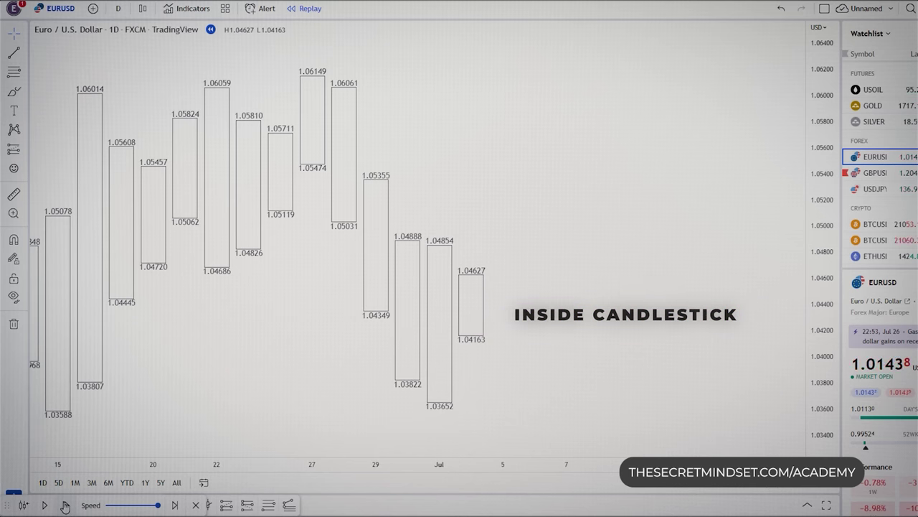
click(63, 505)
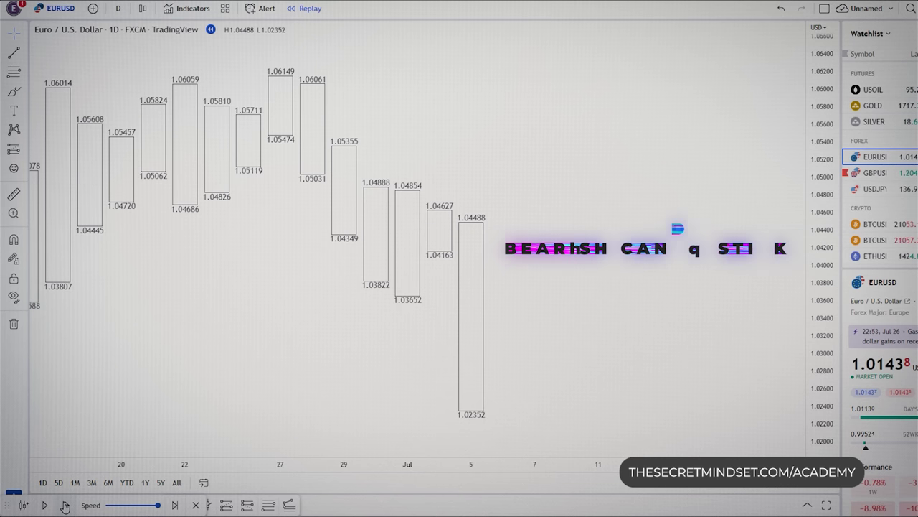
click(63, 505)
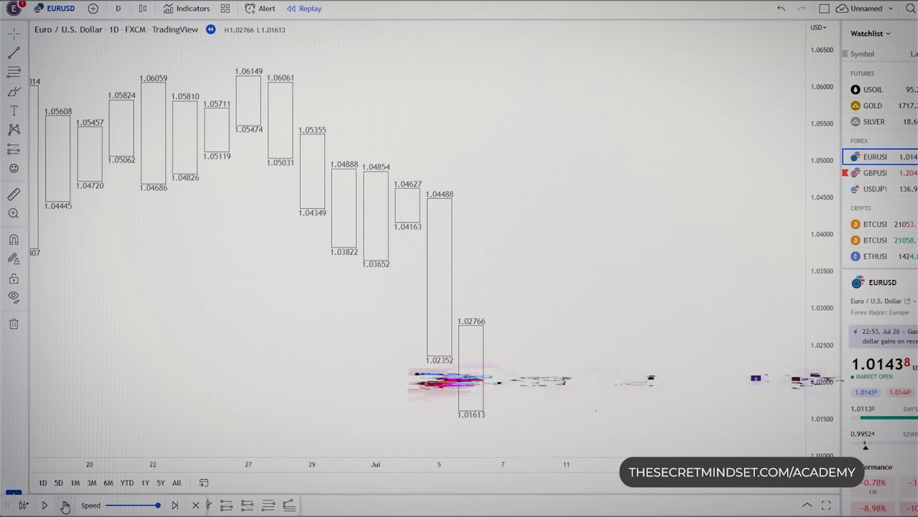
click(64, 505)
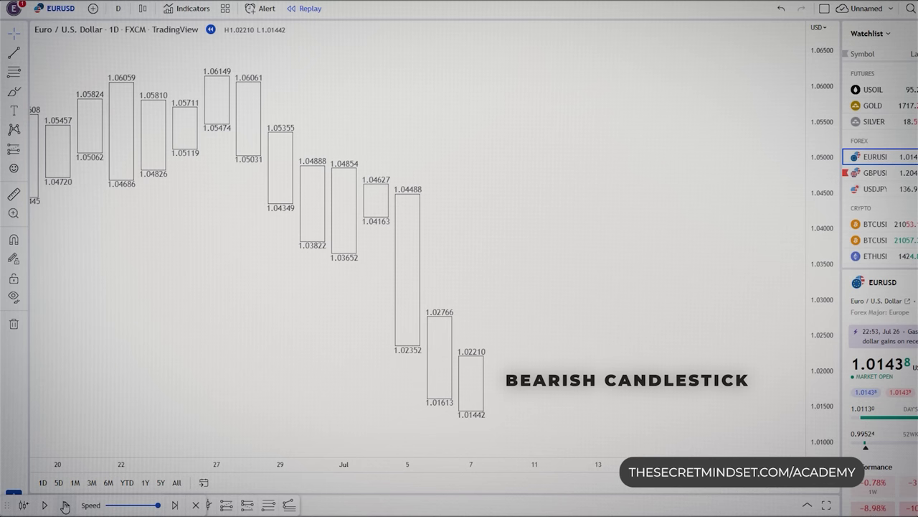
click(64, 505)
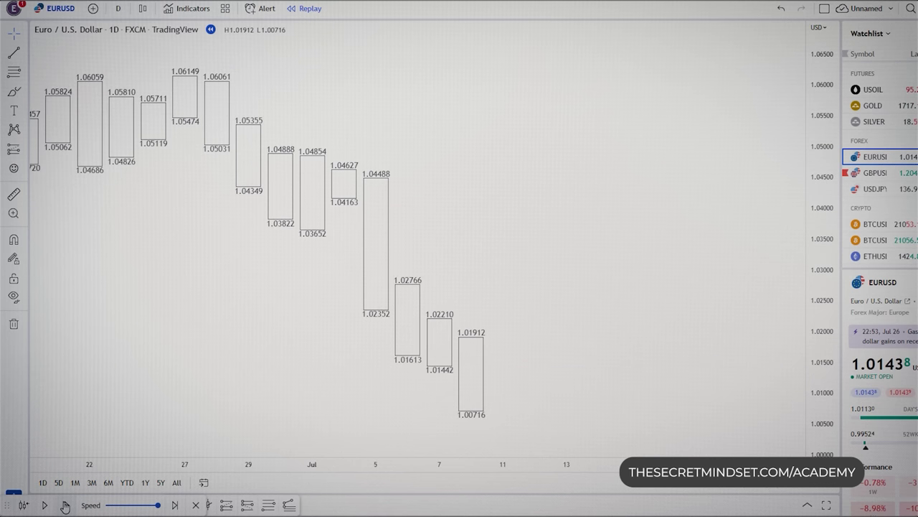
Advance the daily EURUSD replay by ten more bars, through 22 July, classifying each bar as bullish, bearish, inside or engulfing
click(64, 505)
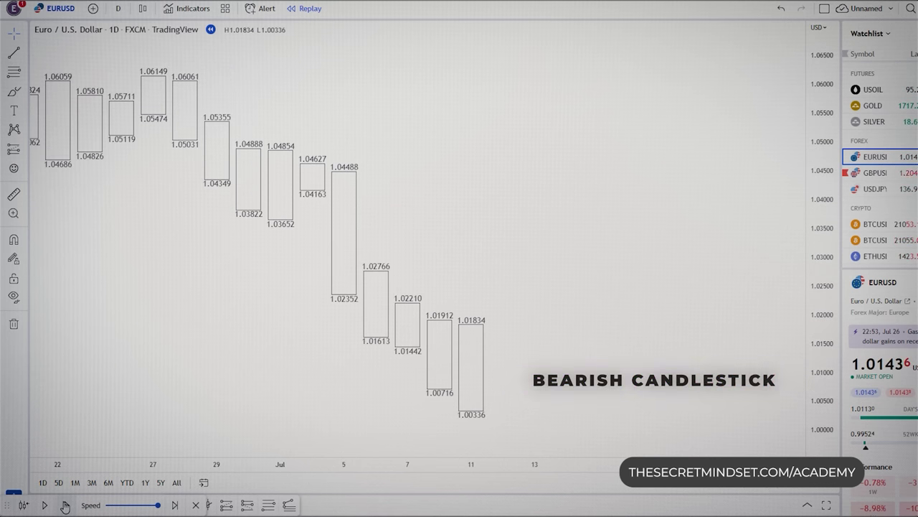
click(63, 505)
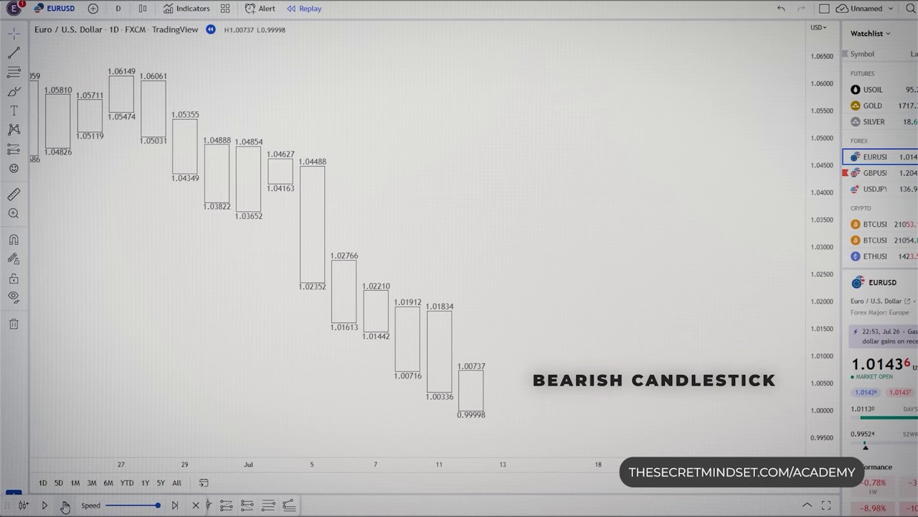
click(64, 505)
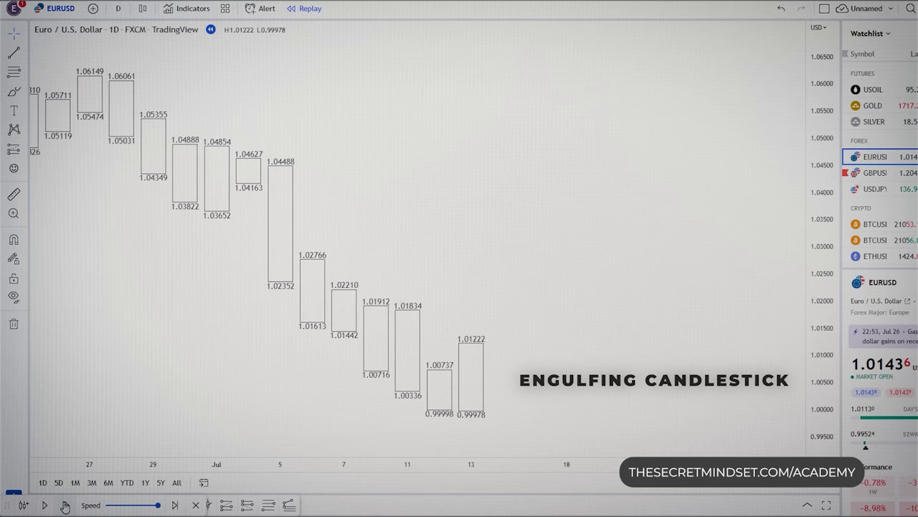
click(64, 505)
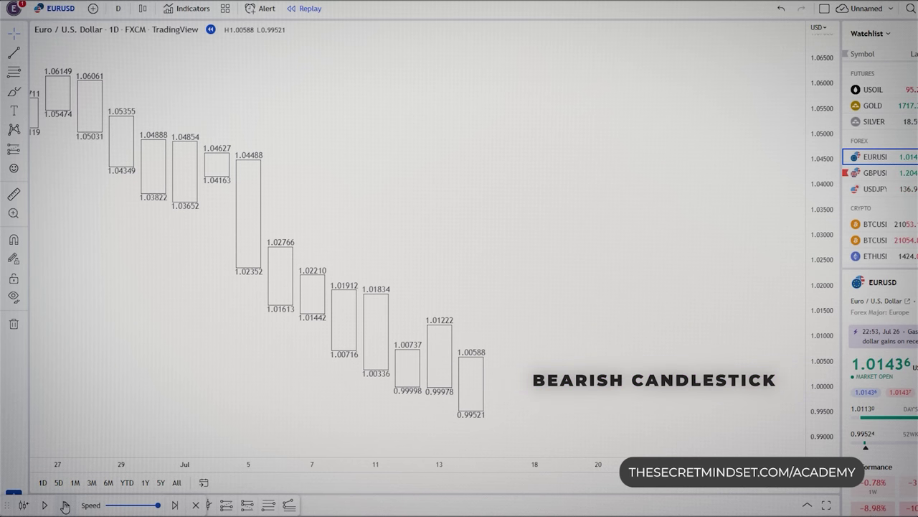
click(64, 505)
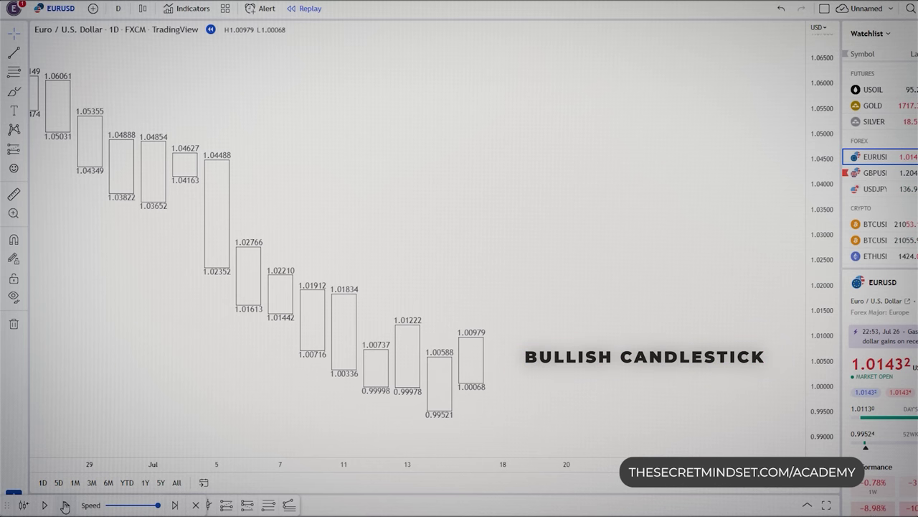
click(64, 505)
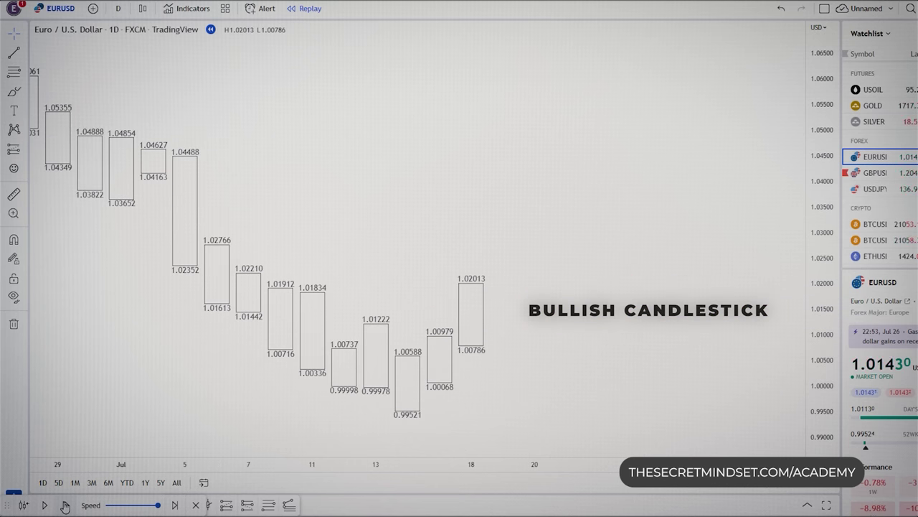
click(64, 505)
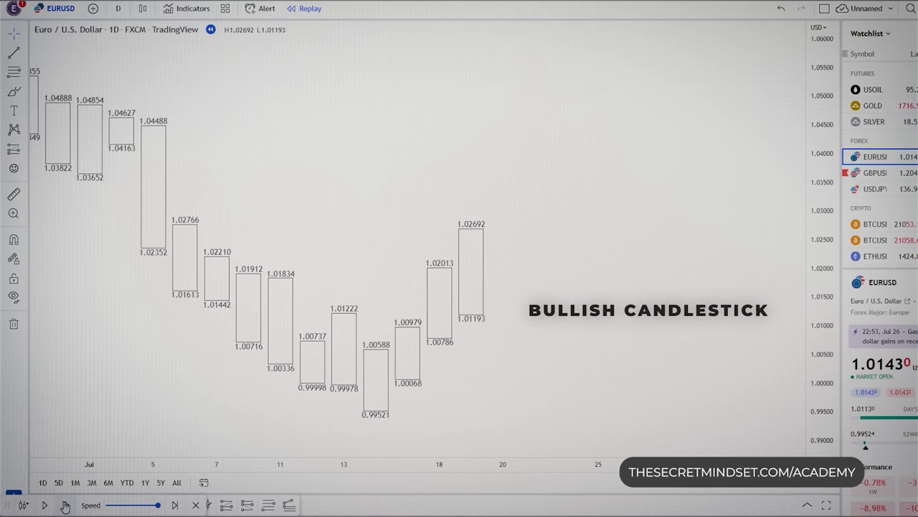
click(64, 505)
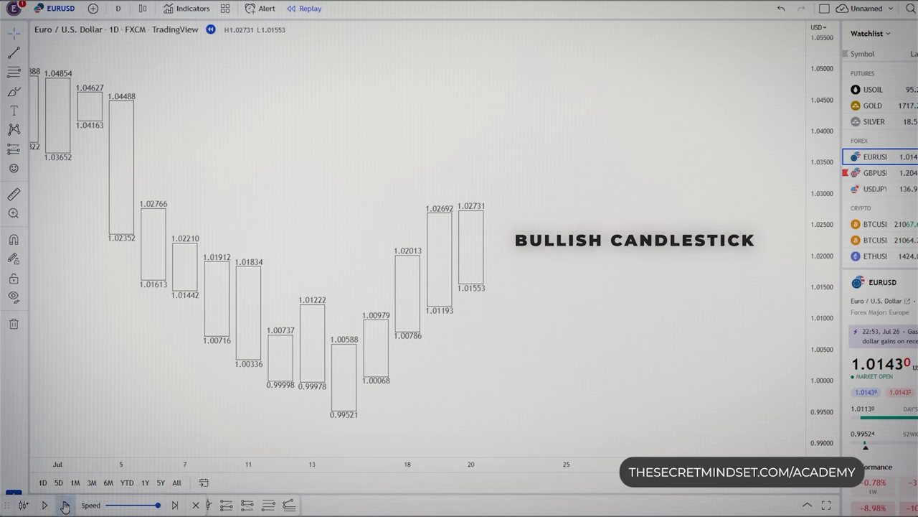
click(64, 505)
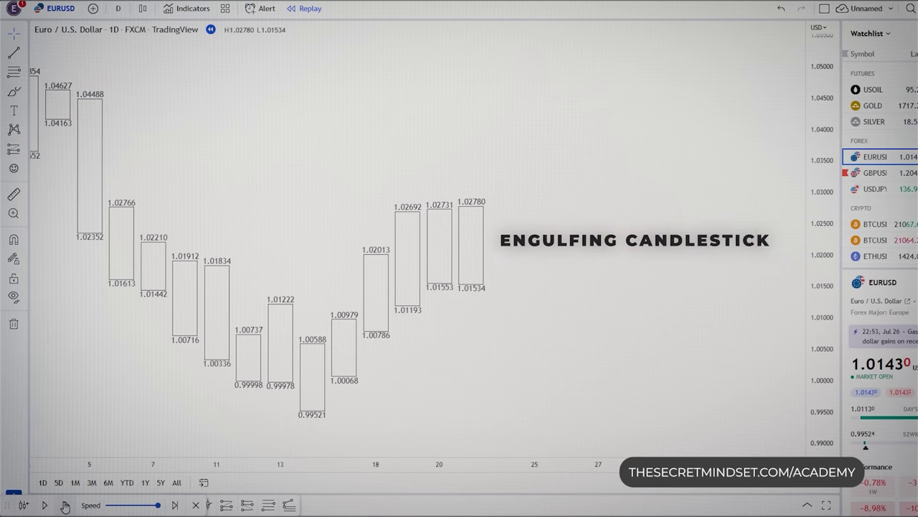
click(64, 505)
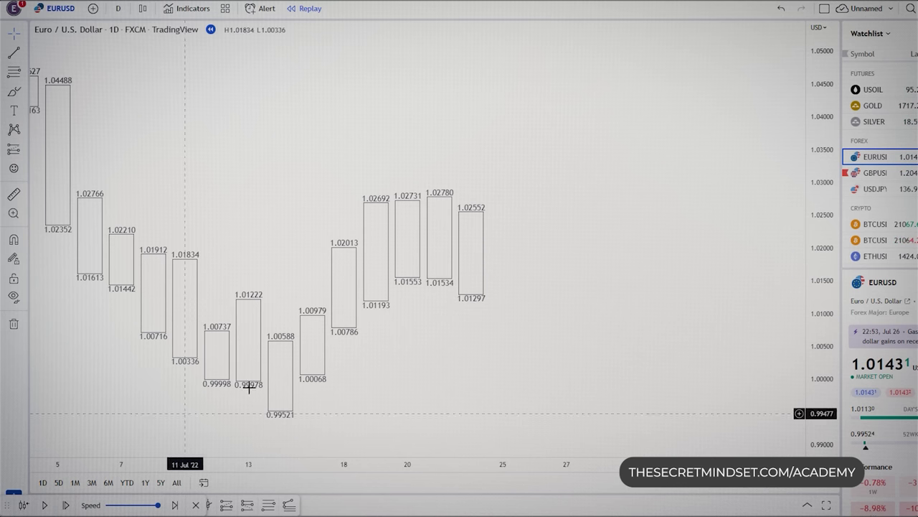
Review the replayed daily EURUSD High-low bars from May through July as a whole
scroll(436, 342, down, 5)
scroll(634, 342, down, 5)
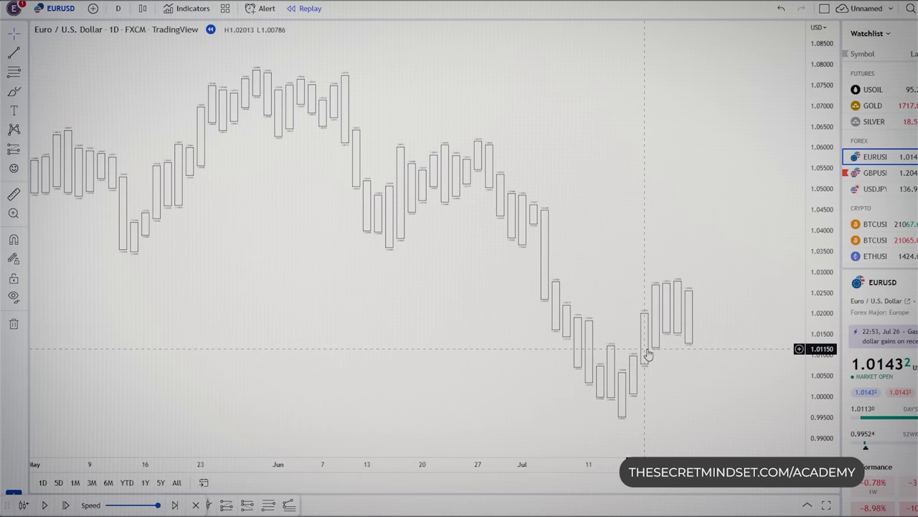
scroll(646, 348, down, 2)
scroll(647, 347, up, 5)
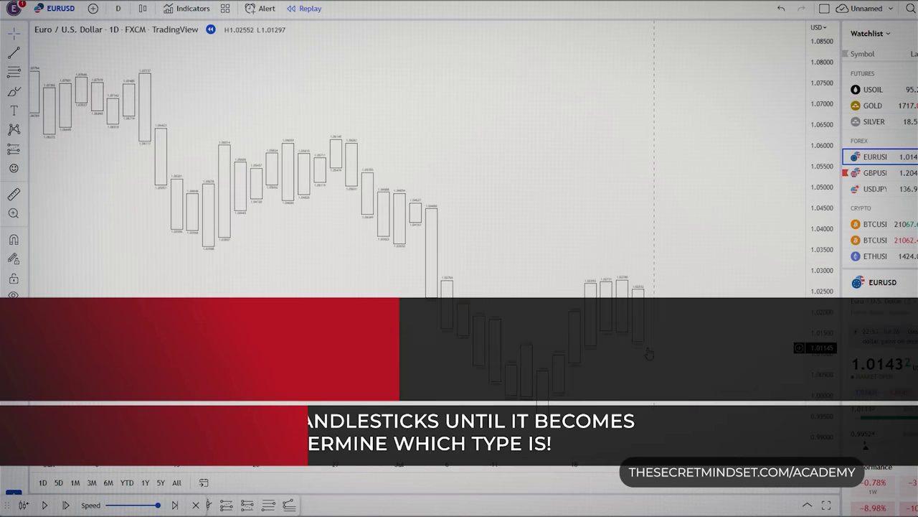
scroll(647, 347, up, 3)
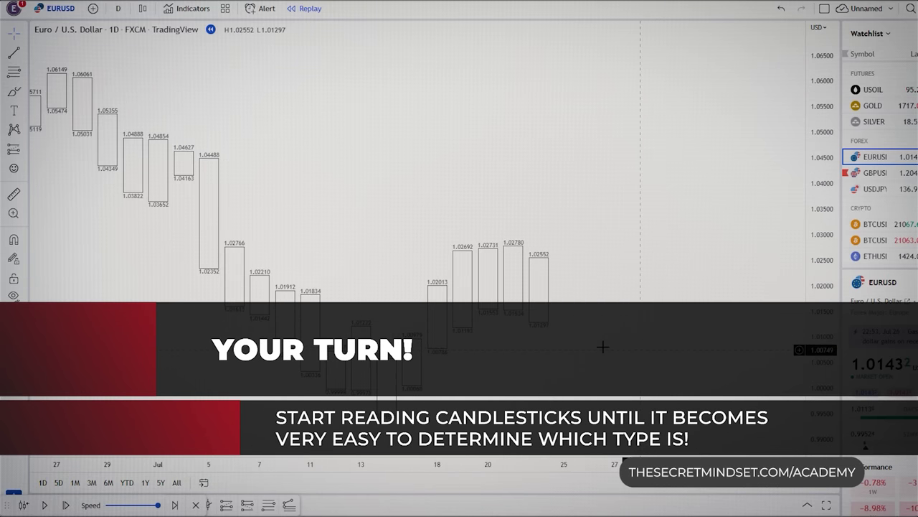
drag(647, 348, 721, 354)
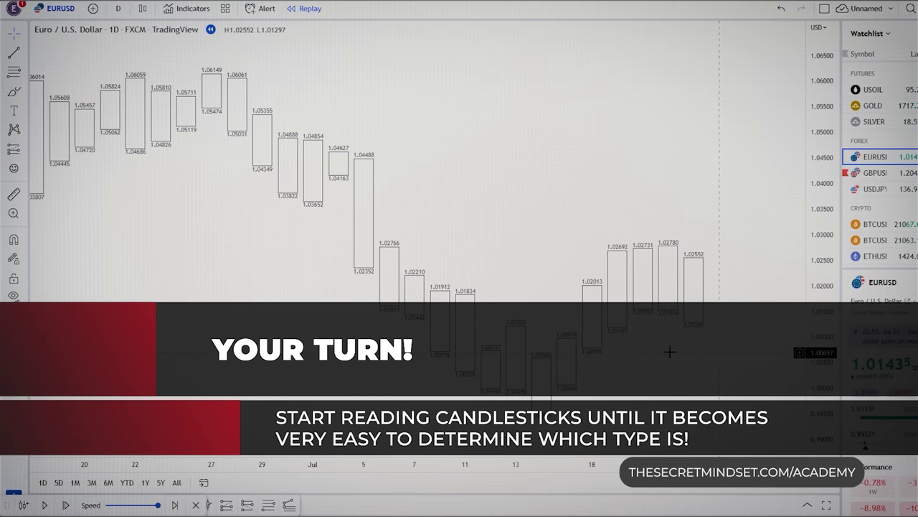
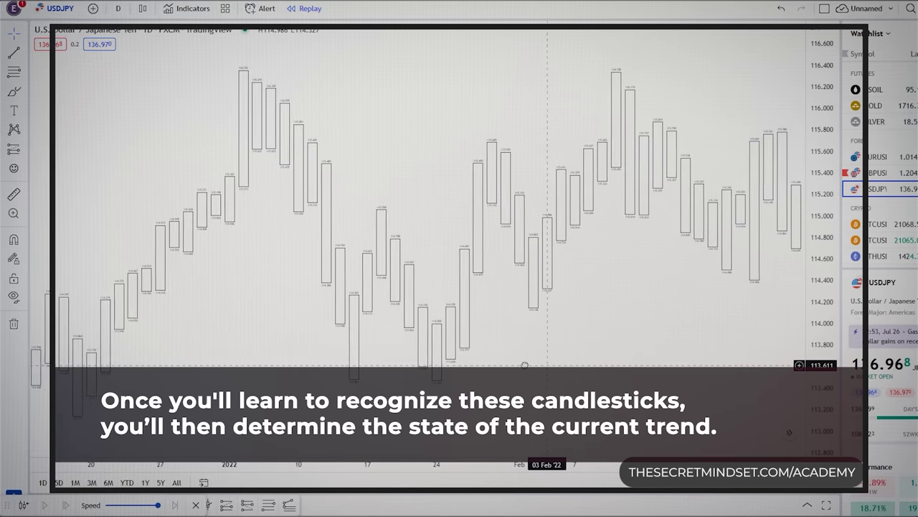
Examine the daily USDJPY bars of January and early February 2022 for consecutive bullish or bearish bars and the bars that start new swings
scroll(513, 366, up, 5)
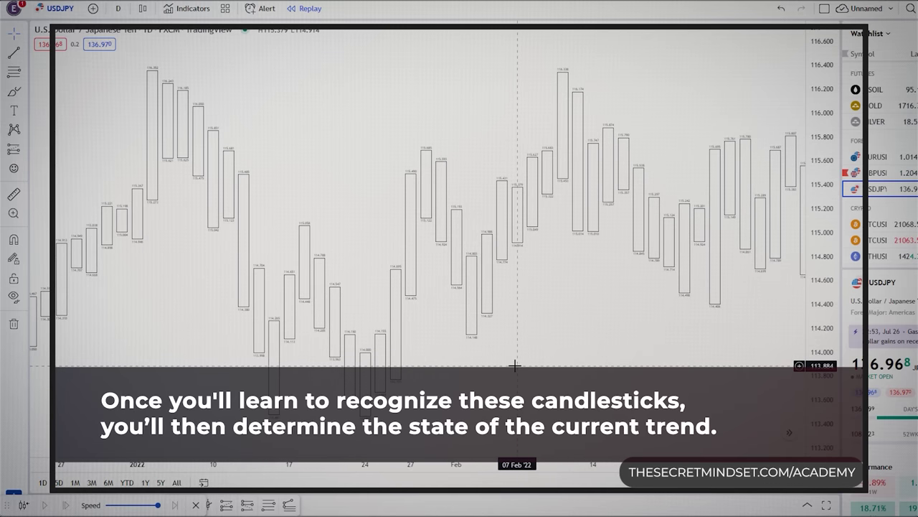
drag(487, 354, 661, 356)
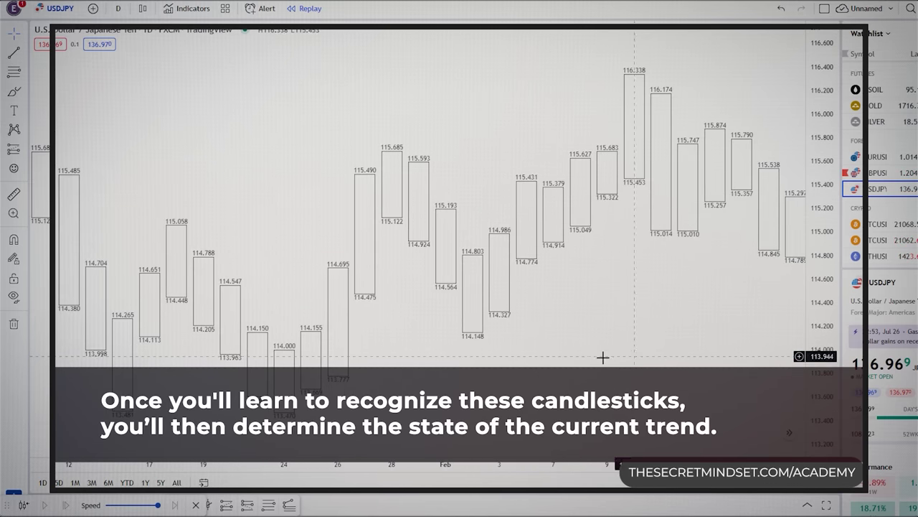
scroll(600, 357, up, 2)
drag(500, 359, 629, 361)
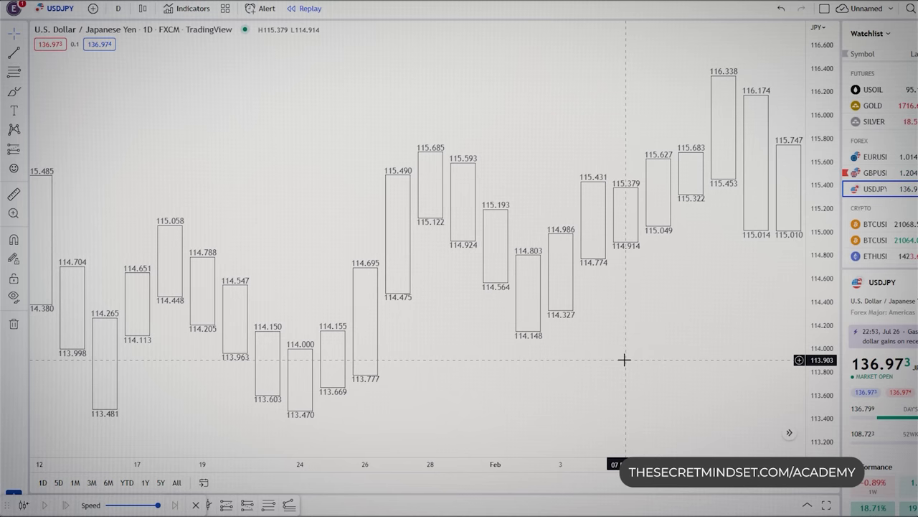
scroll(529, 369, up, 2)
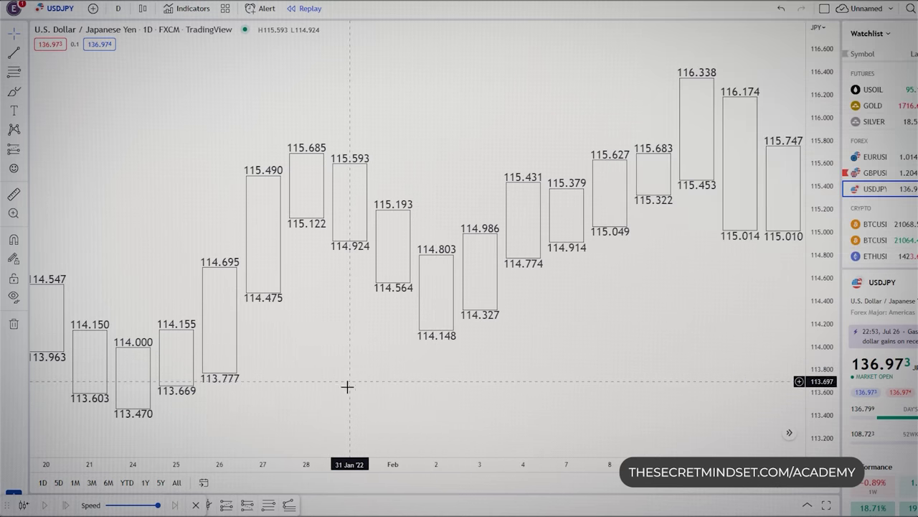
drag(348, 386, 615, 349)
scroll(531, 349, up, 2)
drag(475, 370, 563, 352)
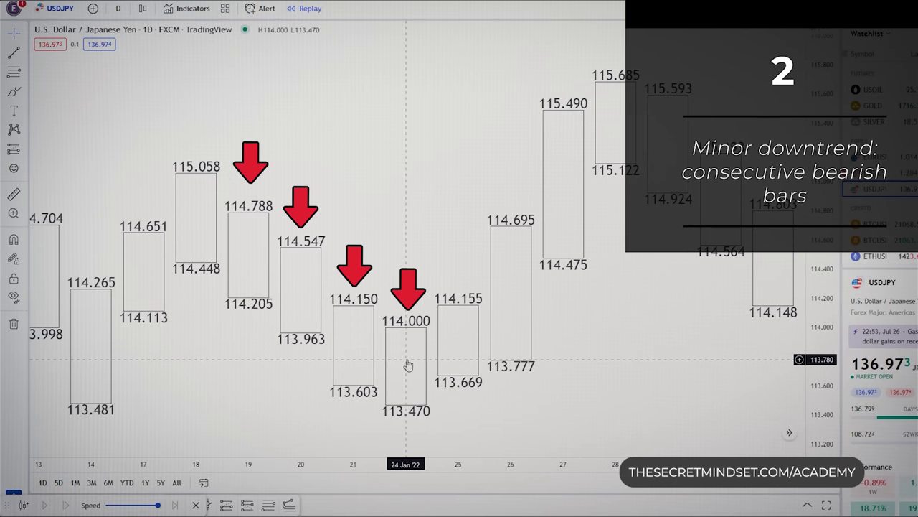
scroll(160, 334, down, 2)
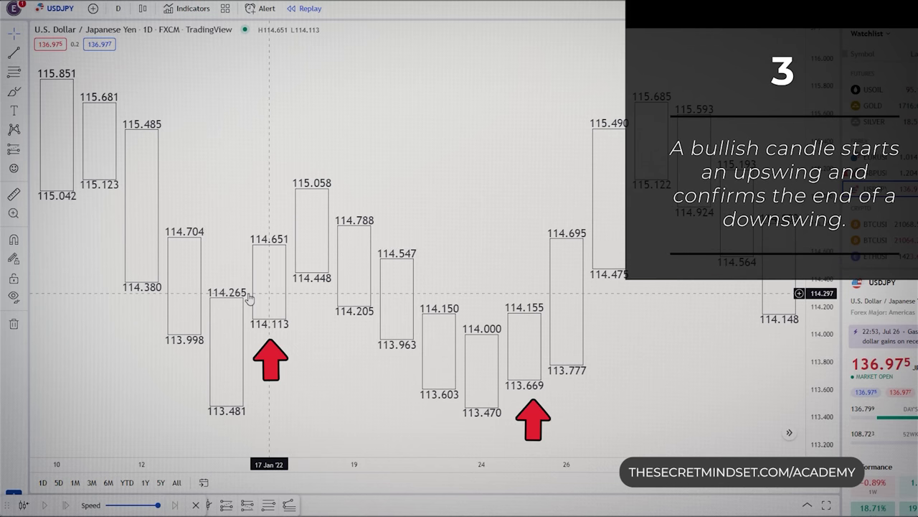
drag(670, 340, 463, 338)
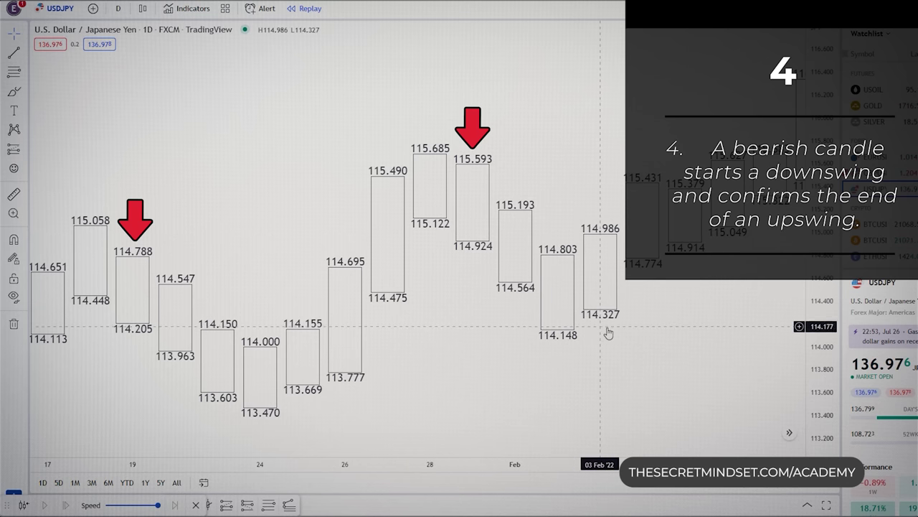
Examine the early February 2022 USDJPY upswing for inside bars and compare them with the surrounding trend
scroll(693, 337, up, 1)
scroll(695, 339, up, 2)
drag(695, 338, 482, 331)
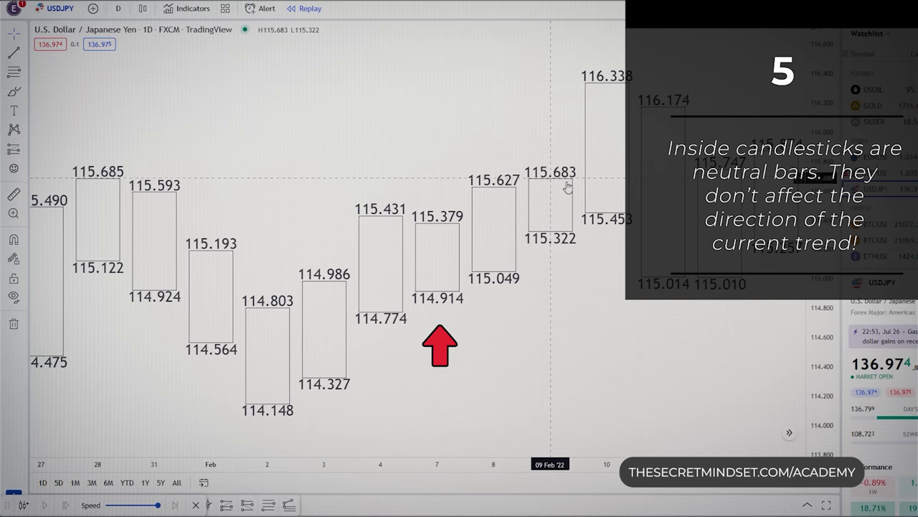
scroll(460, 281, down, 2)
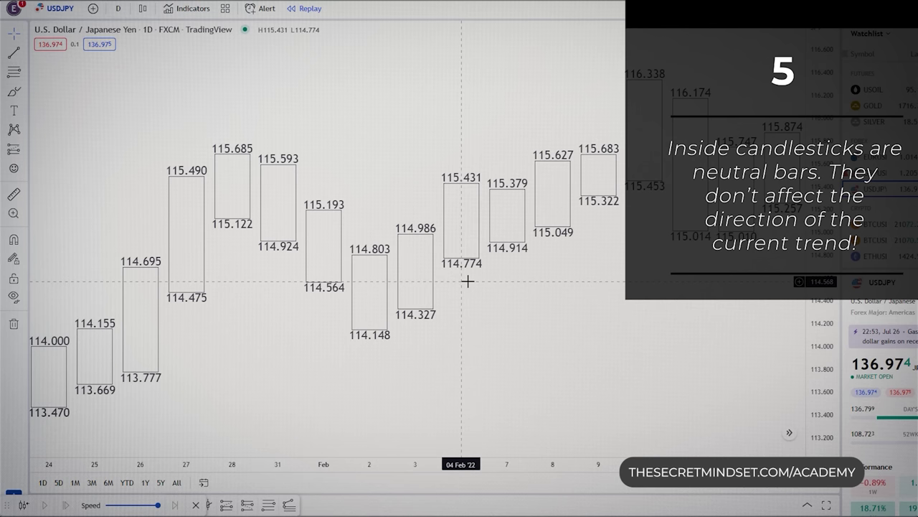
scroll(599, 209, down, 1)
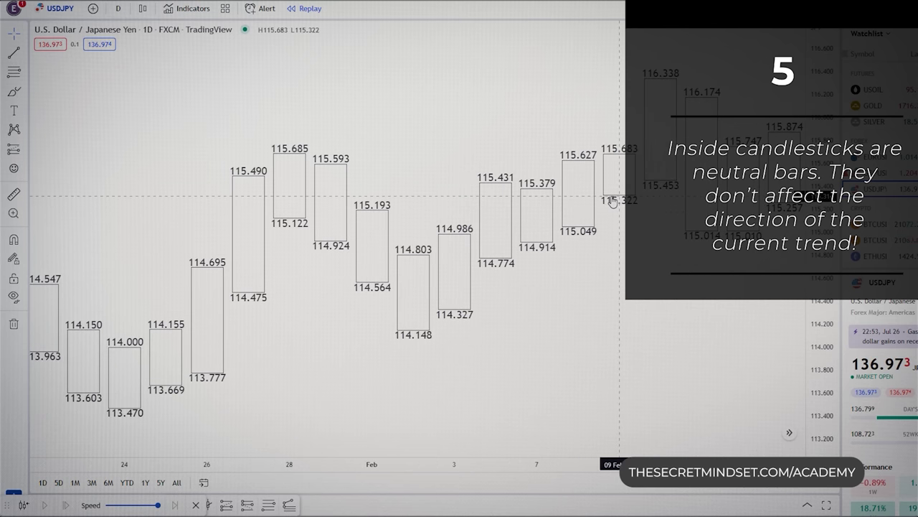
scroll(560, 287, down, 1)
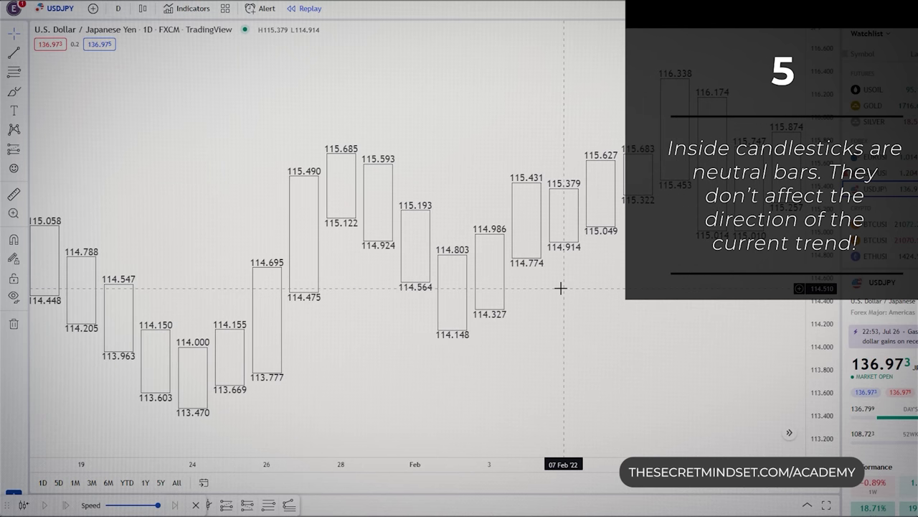
scroll(603, 215, down, 1)
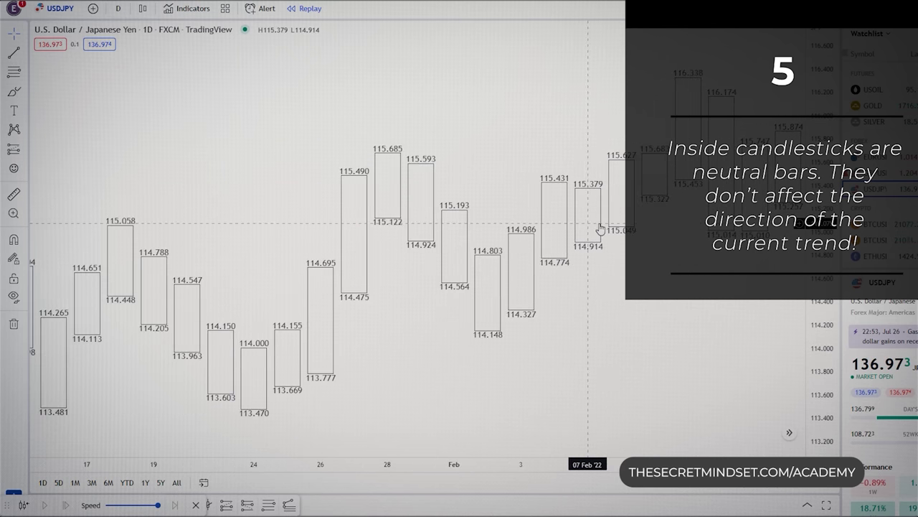
scroll(601, 229, down, 1)
Examine earlier daily USDJPY sessions, from November back to July 2021, for engulfing bars and their effect on the current swing
drag(340, 307, 726, 256)
drag(315, 335, 796, 337)
drag(421, 335, 505, 285)
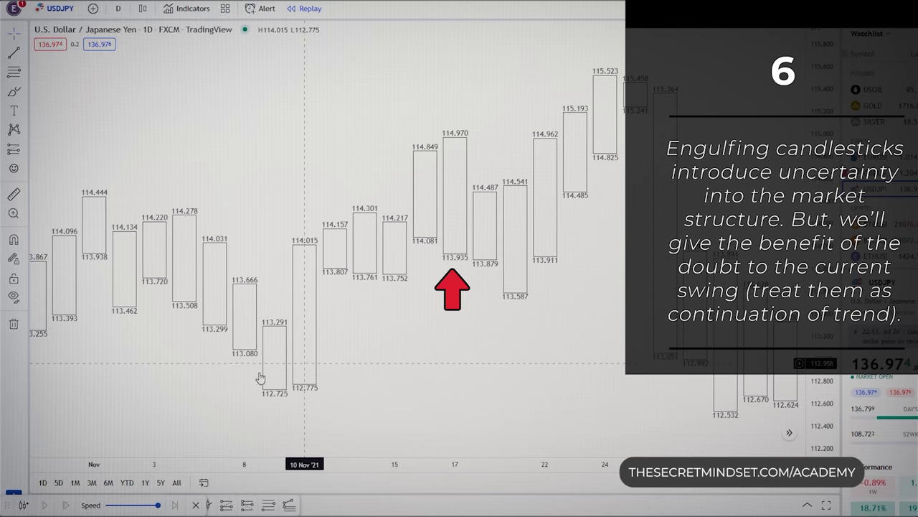
drag(165, 394, 590, 320)
drag(422, 330, 709, 333)
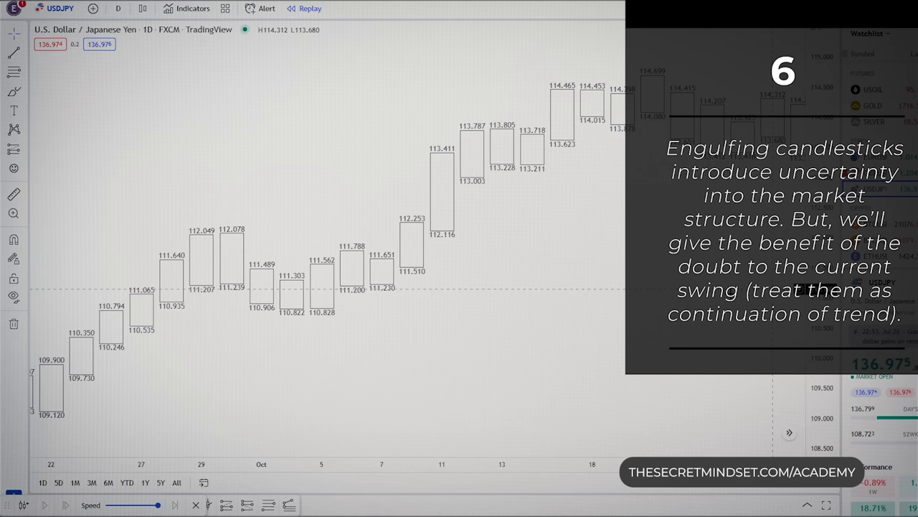
drag(432, 342, 576, 328)
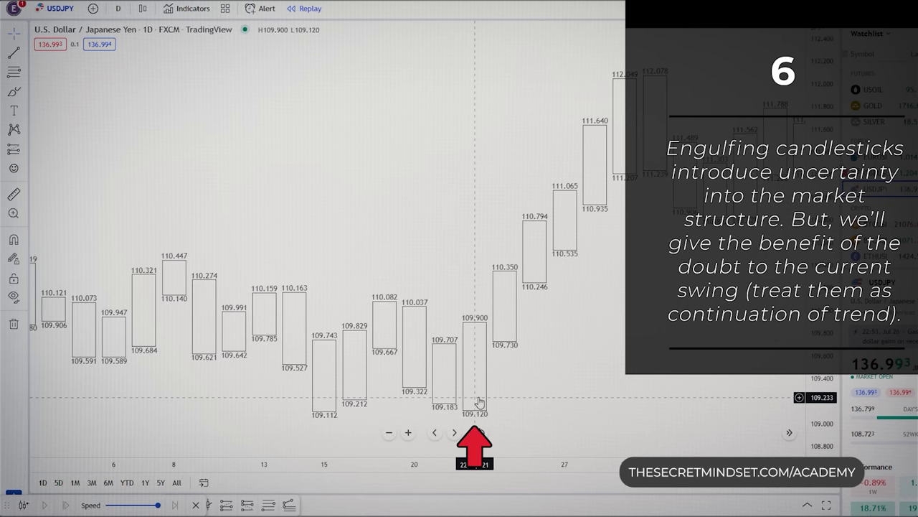
drag(334, 353, 601, 337)
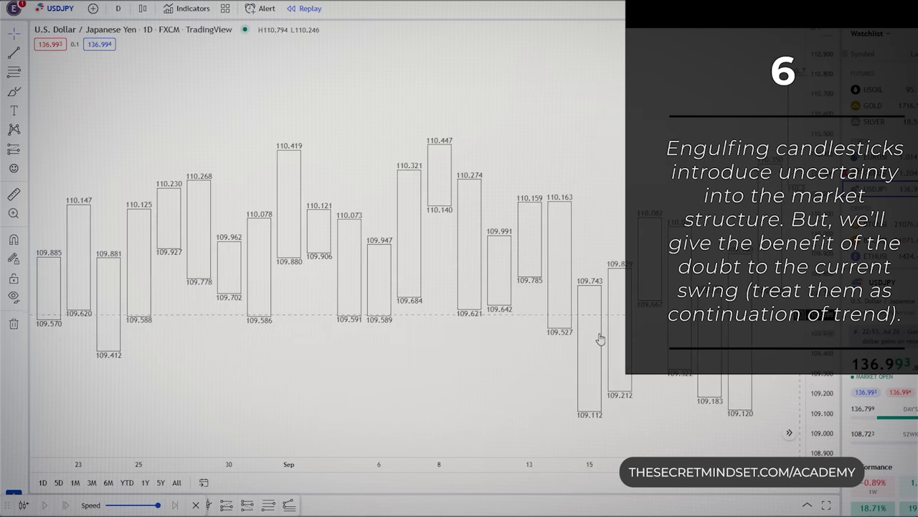
drag(423, 355, 617, 345)
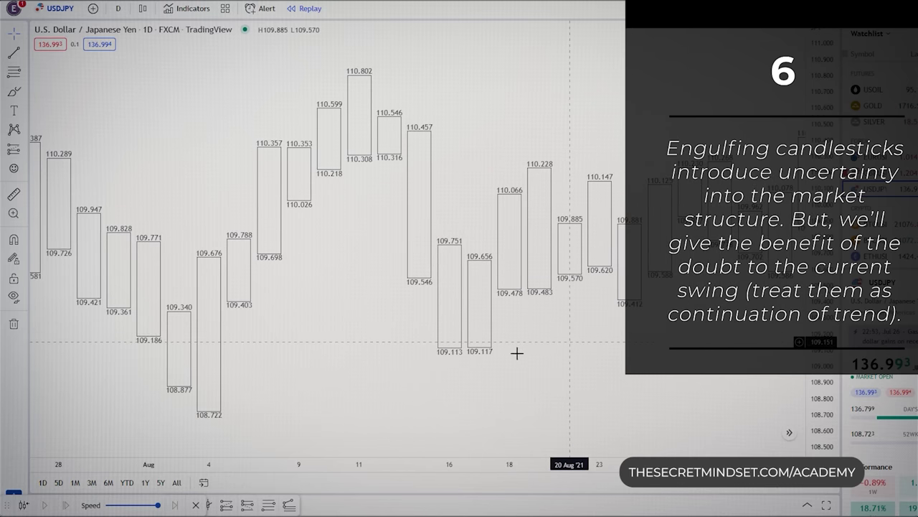
drag(335, 373, 538, 352)
drag(395, 388, 601, 327)
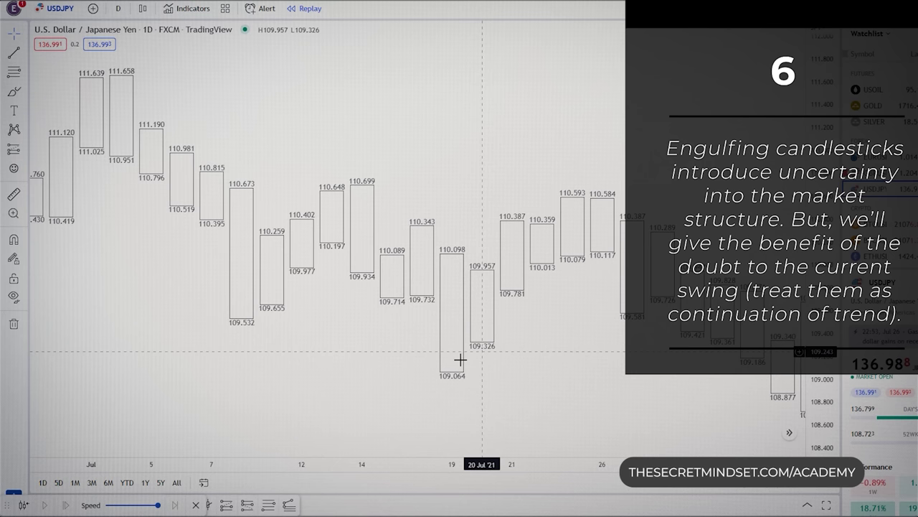
drag(365, 359, 582, 325)
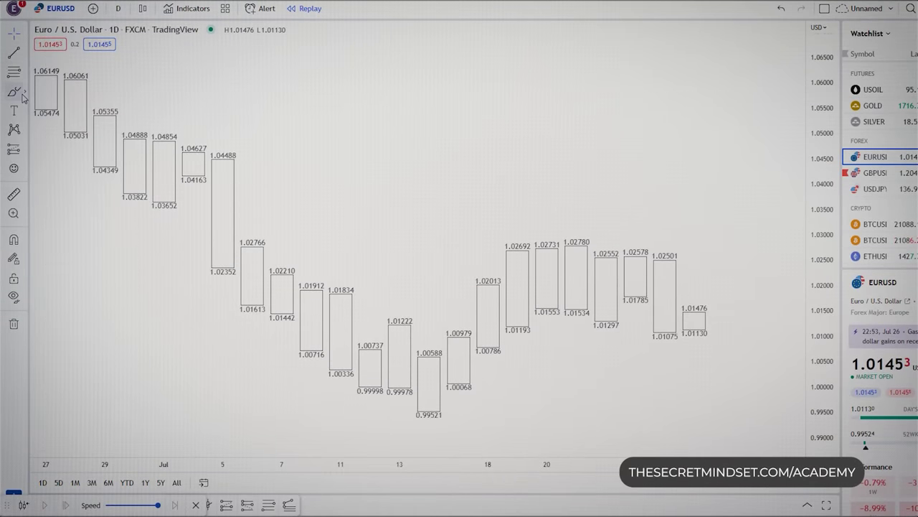
Trace the EURUSD swings with an arrowed path from the 27 June high through the 14 July low and 21 July high to the 26 July low
click(25, 96)
click(55, 198)
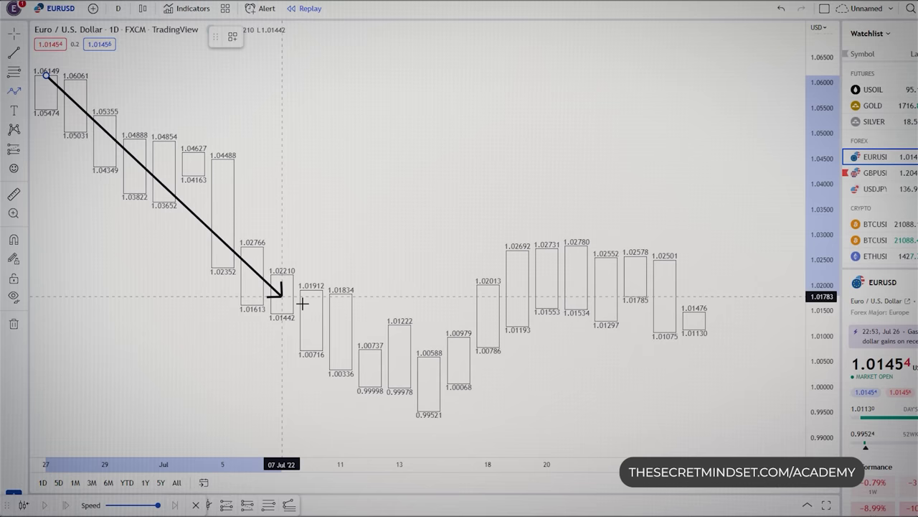
click(368, 364)
click(428, 414)
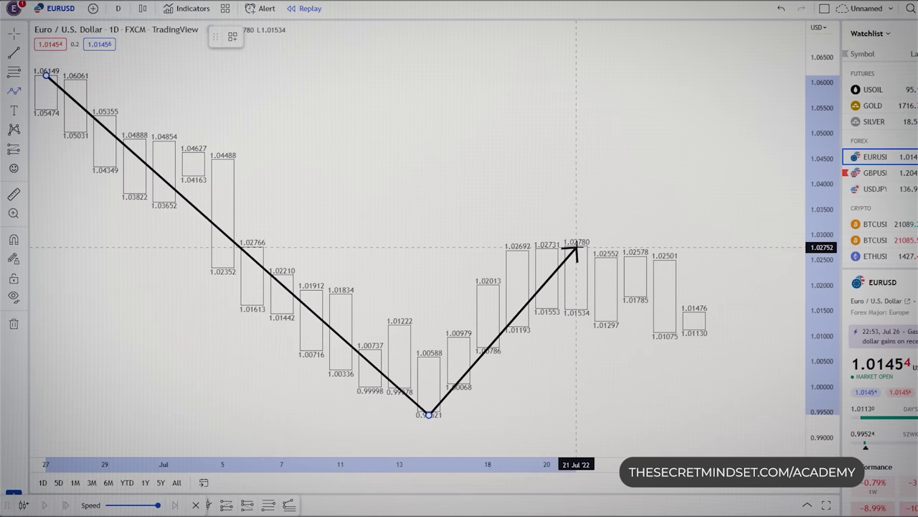
click(578, 252)
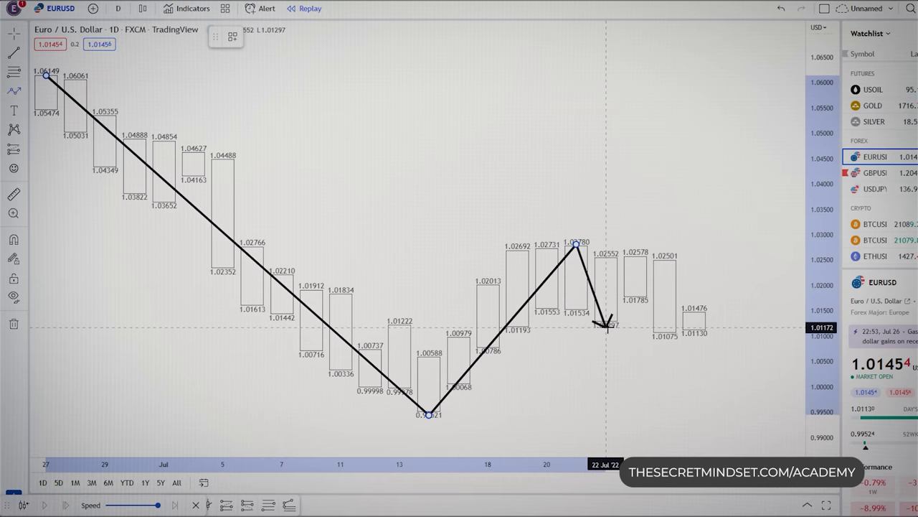
click(606, 326)
click(635, 254)
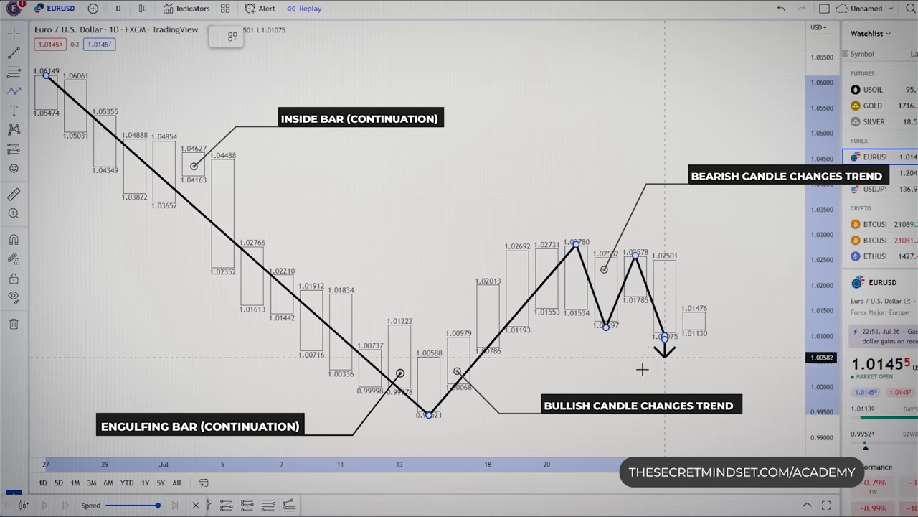
double_click(666, 338)
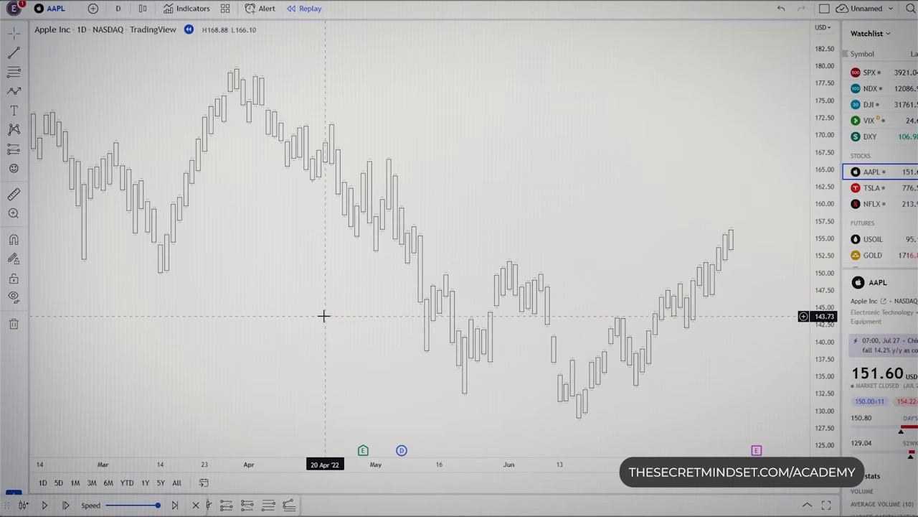
Trace the daily AAPL swings with an arrowed path from the 8 June high through the 13 June low and 15 June high to the 16 June low
scroll(325, 316, up, 5)
scroll(475, 340, up, 2)
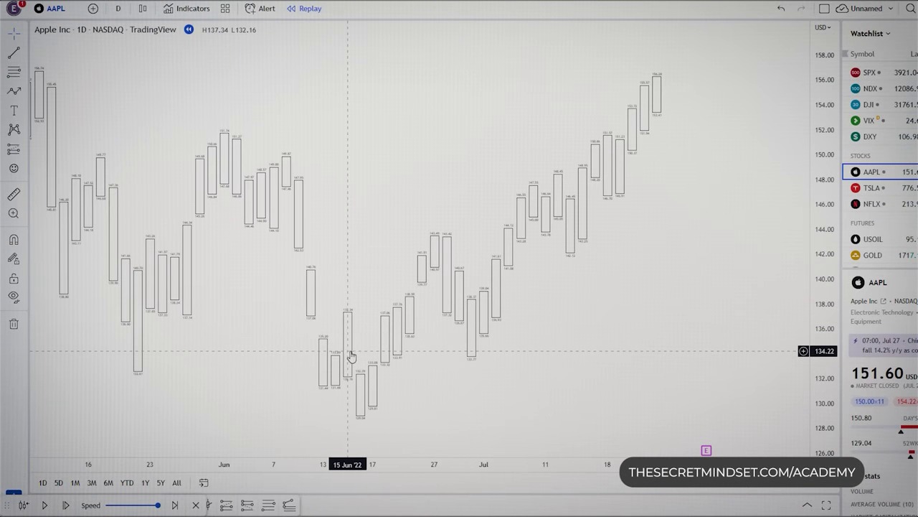
scroll(297, 353, up, 3)
drag(385, 364, 329, 359)
drag(481, 327, 466, 326)
scroll(465, 331, up, 2)
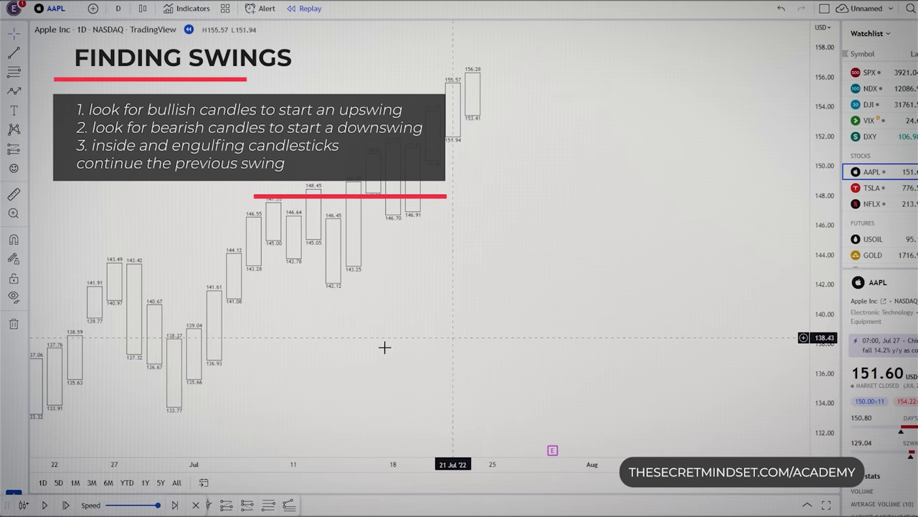
drag(384, 347, 593, 353)
scroll(587, 353, up, 1)
drag(518, 363, 561, 354)
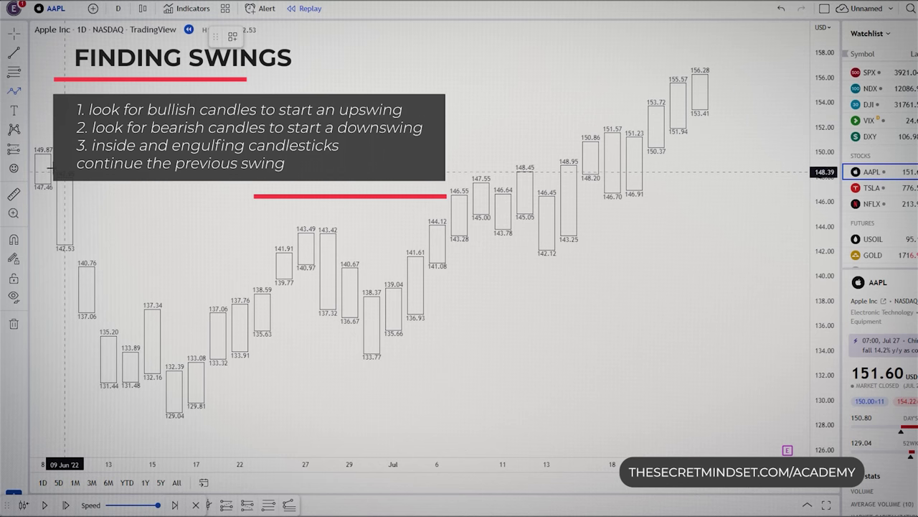
drag(42, 153, 112, 388)
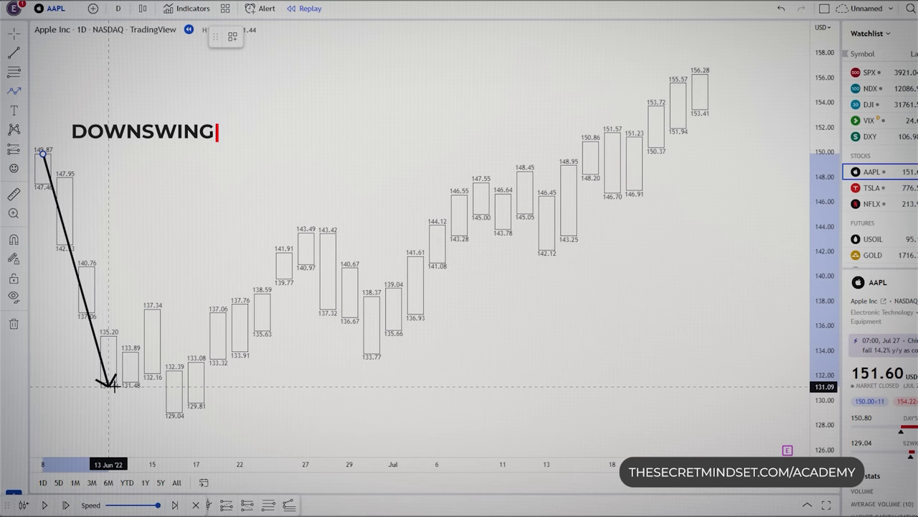
mouse_move(113, 387)
mouse_down()
mouse_move(129, 358)
mouse_move(110, 391)
mouse_up()
click(109, 387)
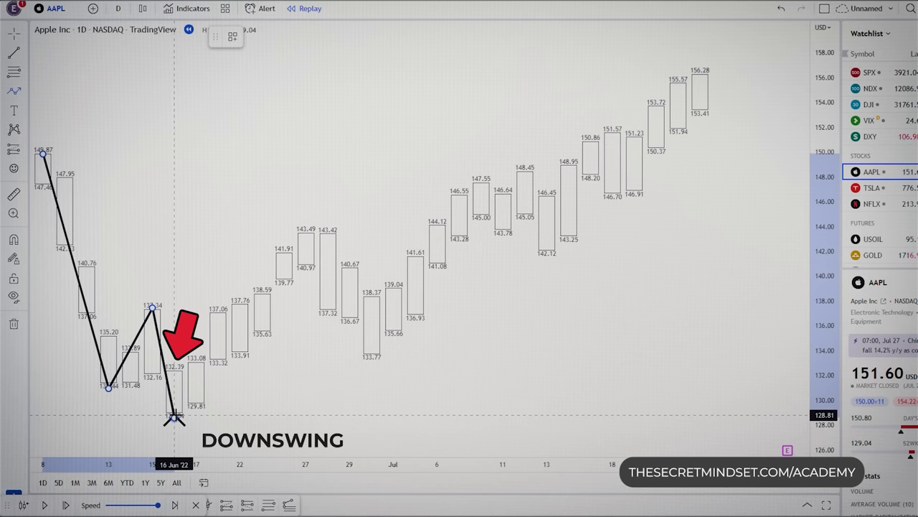
click(175, 416)
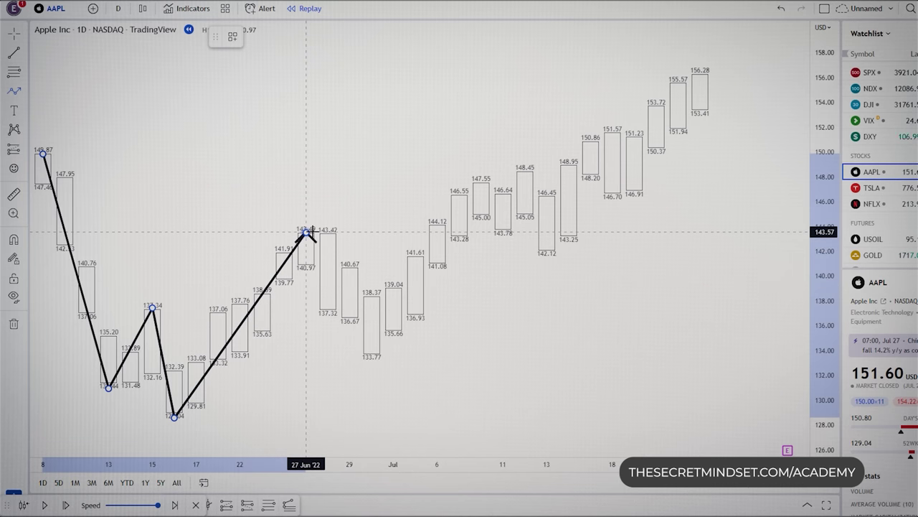
Continue the AAPL swing path through the 27 June high, 30 June low, 8 July high, 11 July low and 12 July high to the 13 July low
click(307, 232)
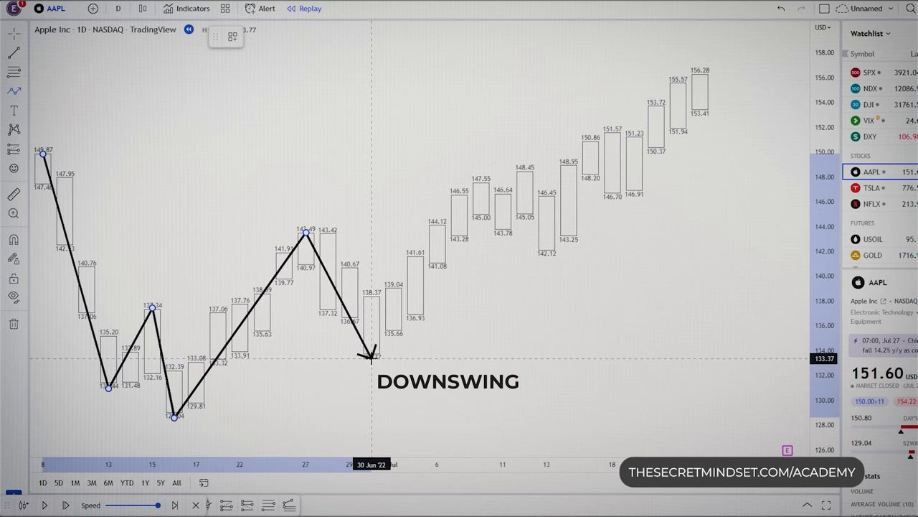
click(371, 358)
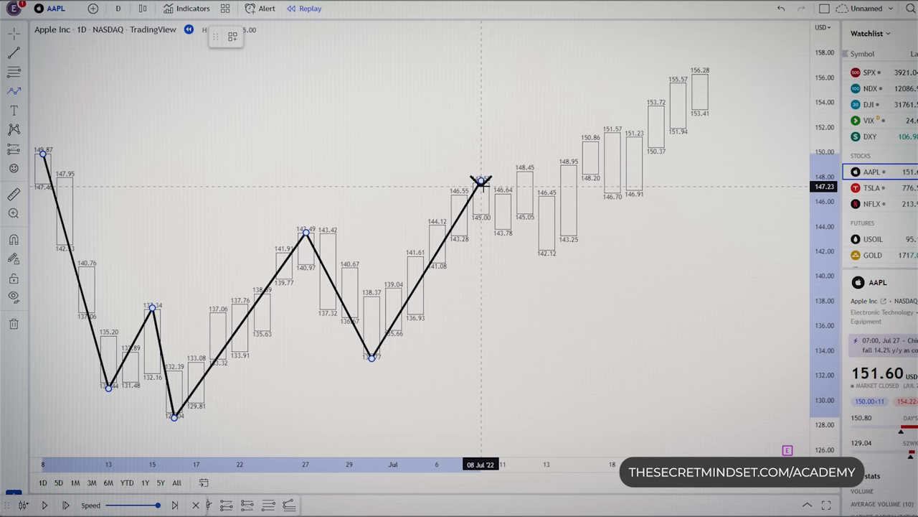
click(481, 180)
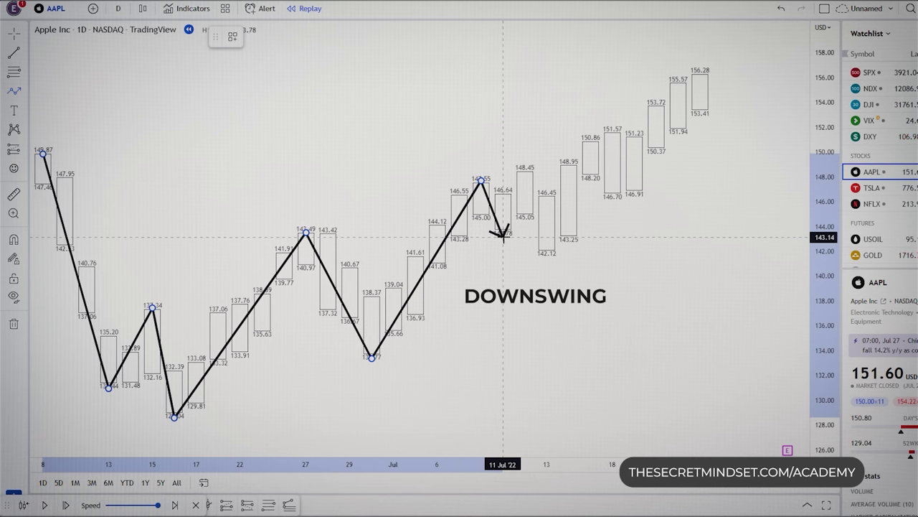
click(503, 233)
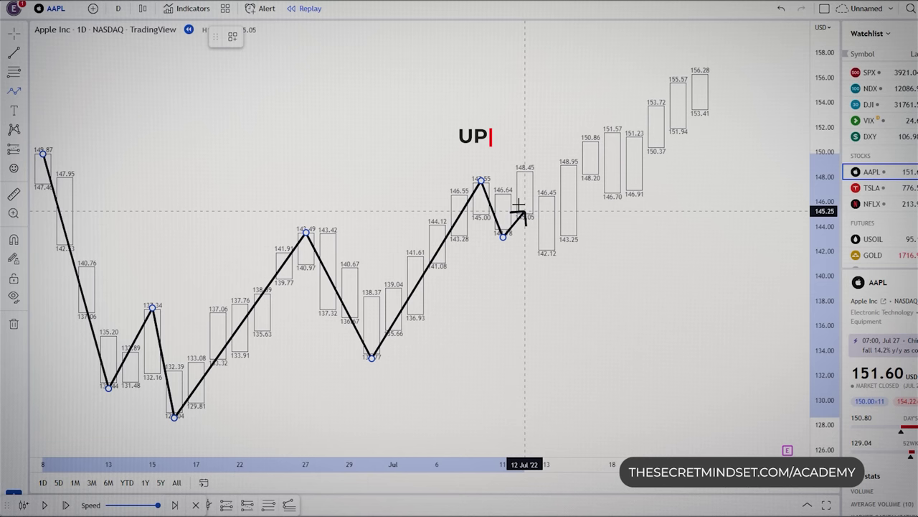
click(525, 169)
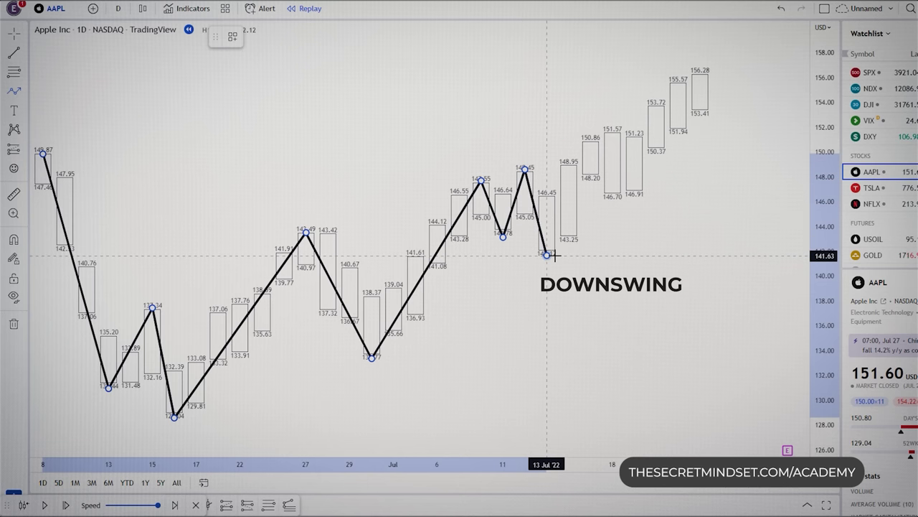
click(550, 254)
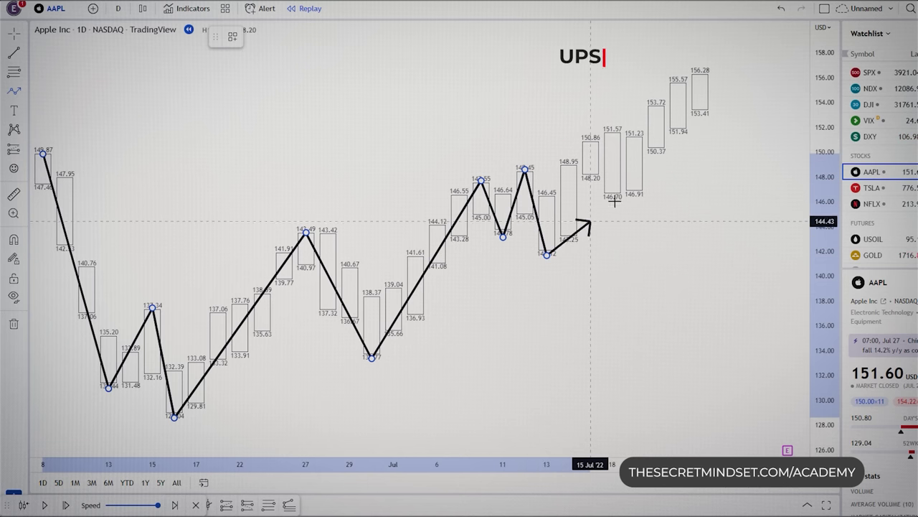
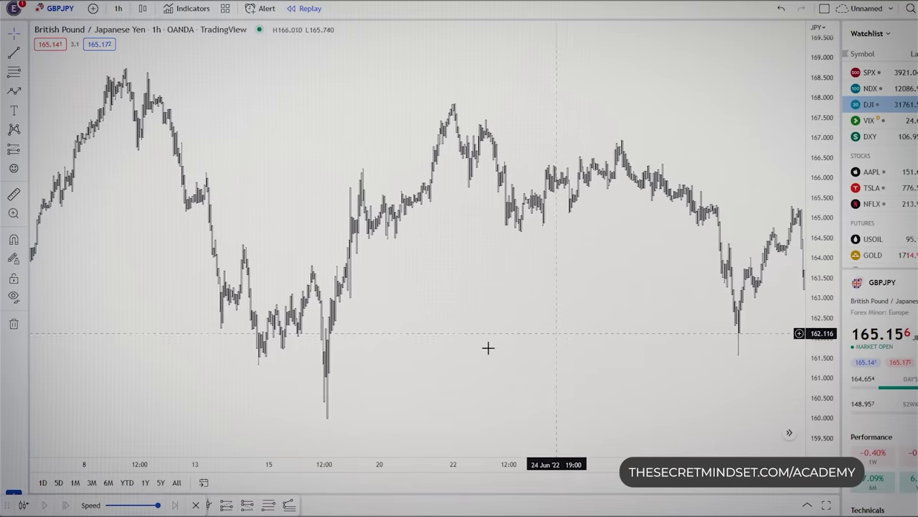
Examine the hourly GBPJPY bars from June back to late April 2022 for former support levels acting as resistance
drag(488, 350, 644, 329)
scroll(503, 356, left, 5)
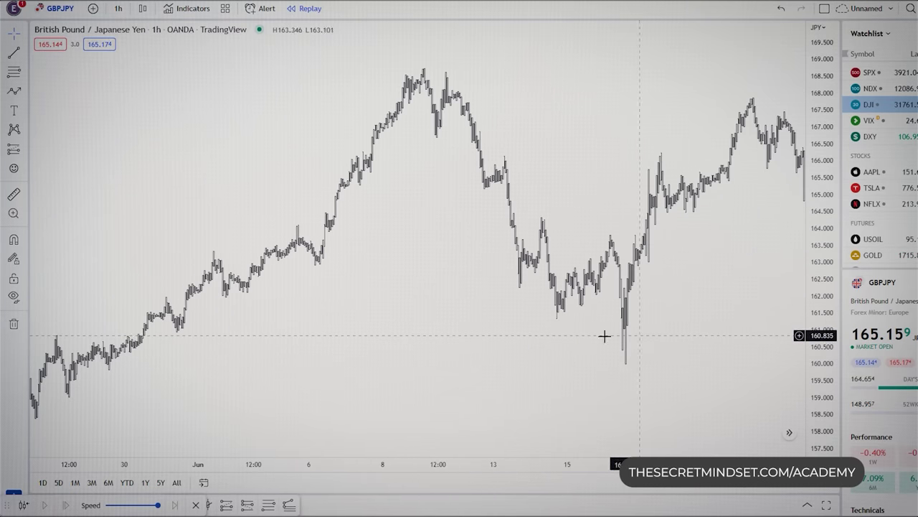
drag(480, 351, 760, 302)
drag(543, 331, 780, 303)
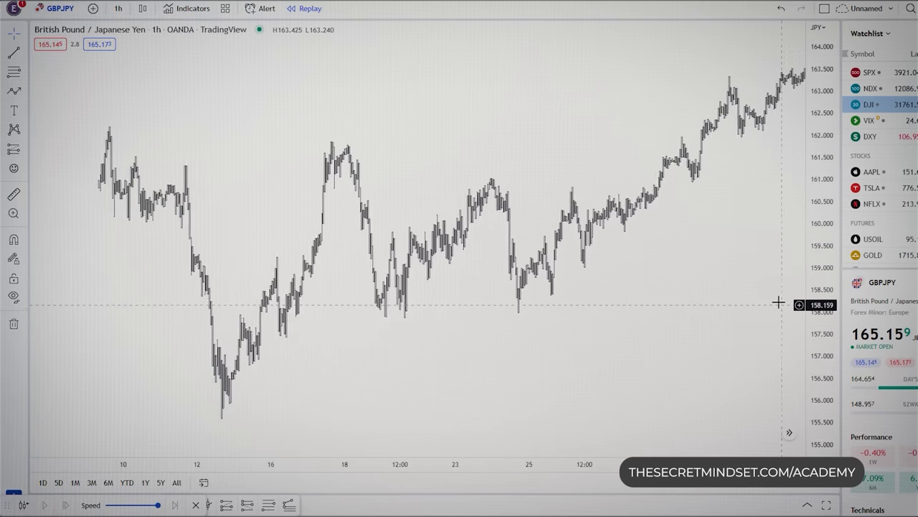
drag(538, 339, 791, 280)
scroll(610, 316, left, 10)
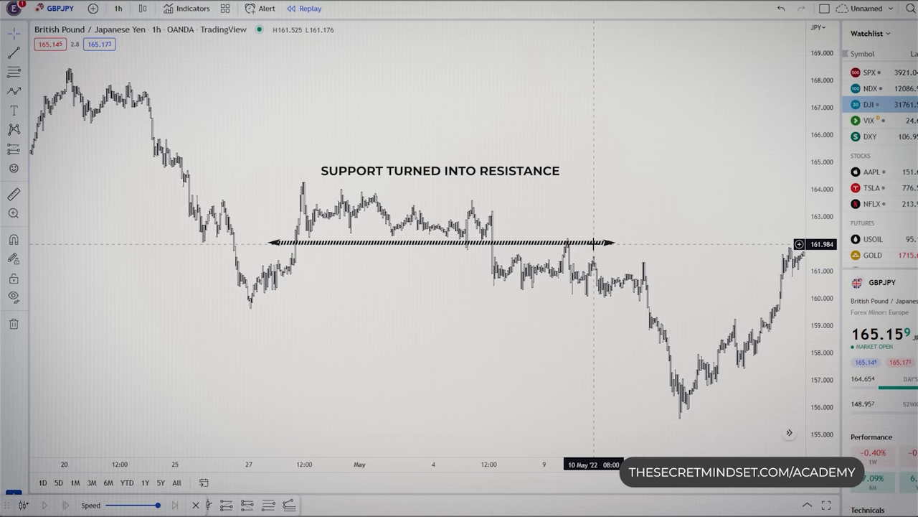
Examine earlier hourly GBPJPY bars, from April back to mid-February 2022, for broken resistance acting as support and other major levels
scroll(485, 287, left, 15)
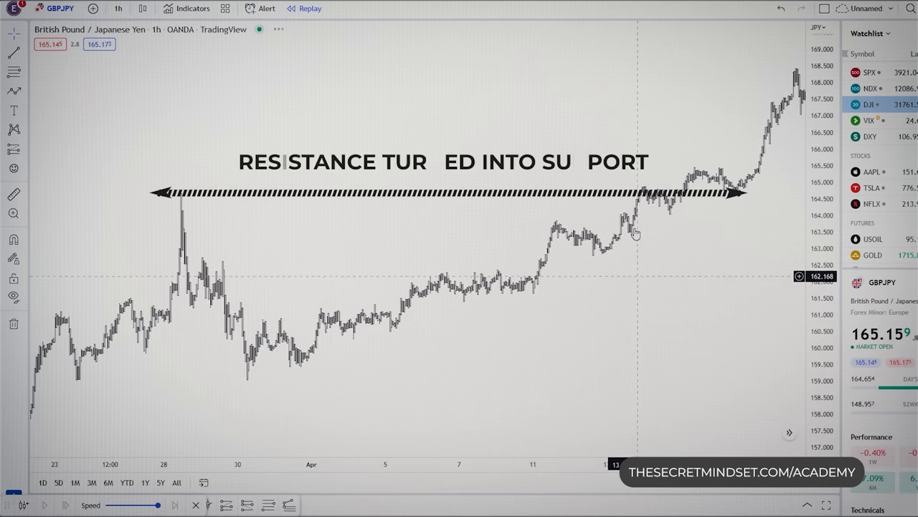
scroll(639, 193, left, 10)
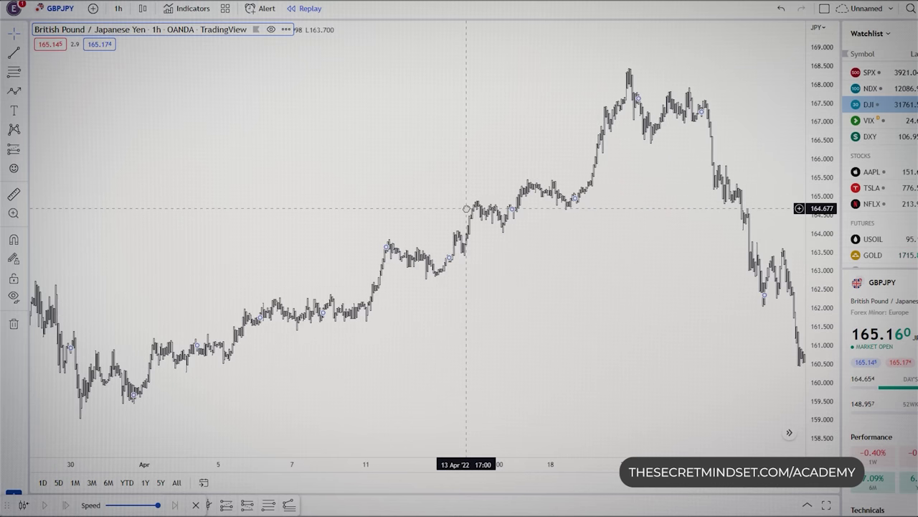
scroll(598, 289, left, 15)
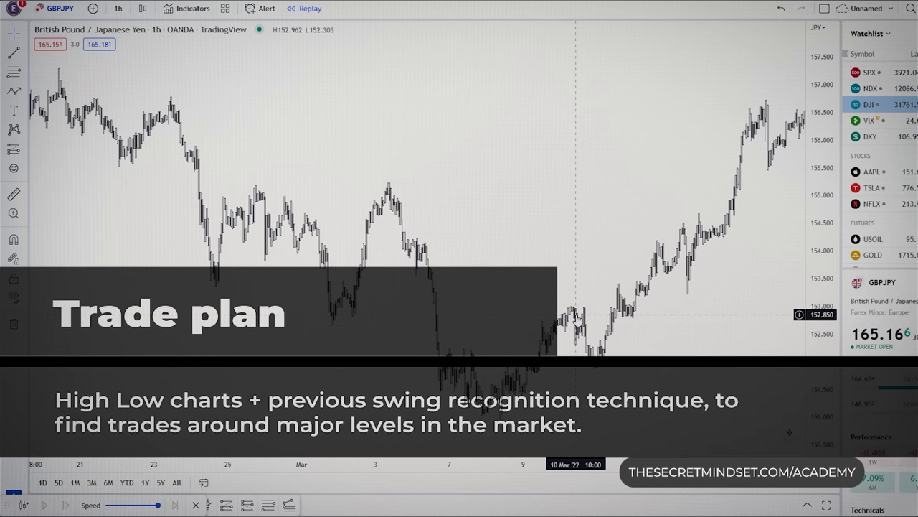
scroll(325, 385, up, 3)
scroll(324, 386, left, 5)
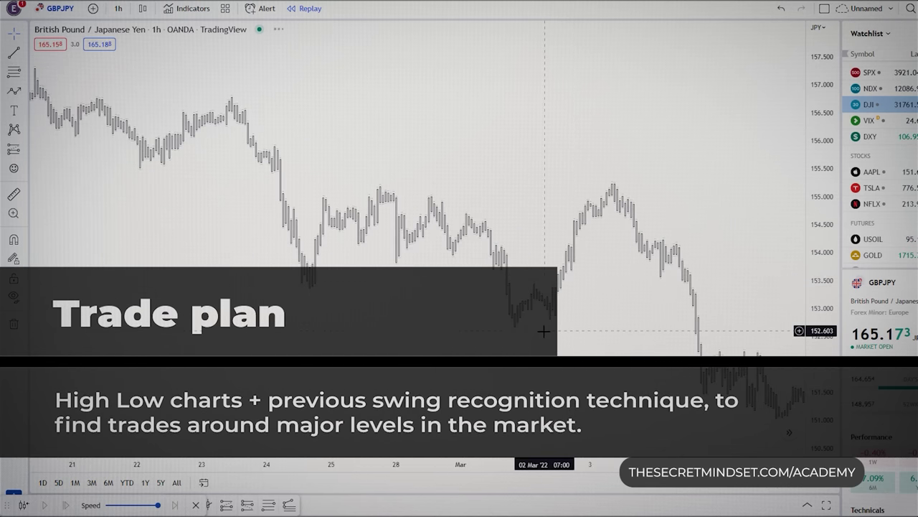
scroll(542, 321, left, 6)
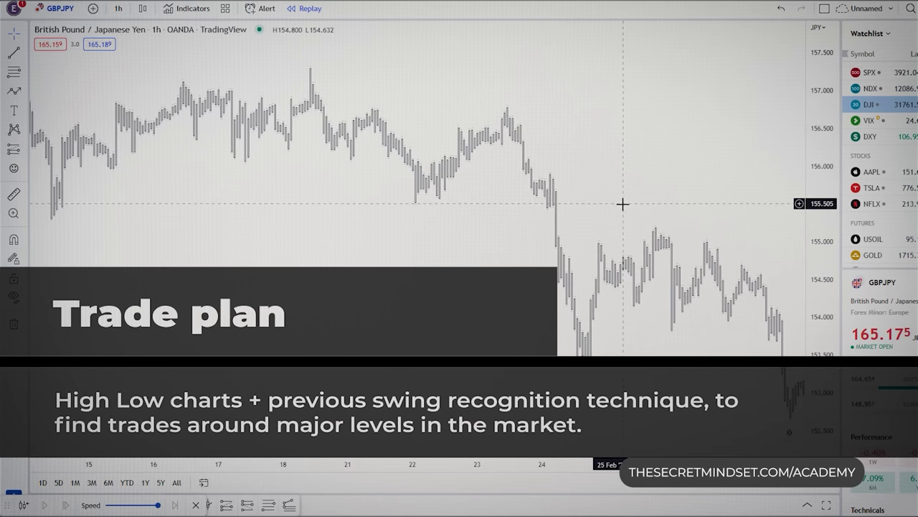
scroll(553, 273, left, 6)
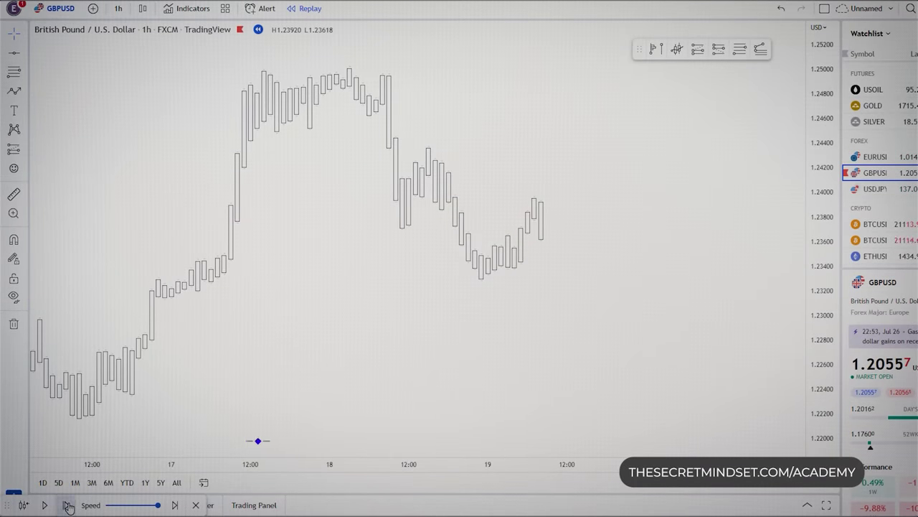
Advance the hourly GBPUSD replay bar by bar on 19 May until price rises past the 17 and 18 May highs
click(68, 506)
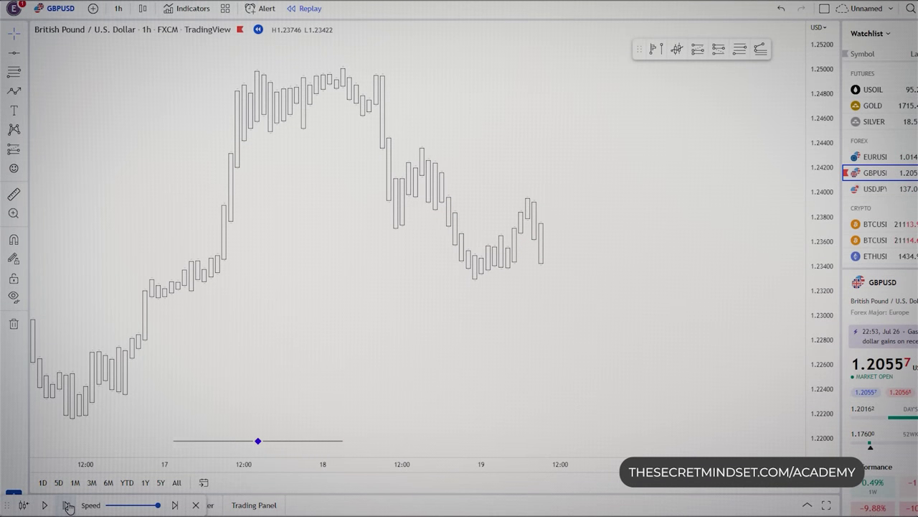
click(68, 506)
click(68, 505)
click(67, 505)
click(68, 506)
click(67, 505)
click(67, 505)
click(68, 506)
Mark the resistance with a horizontal line at 1.25004 across the 17 and 18 May GBPUSD highs
scroll(424, 338, down, 3)
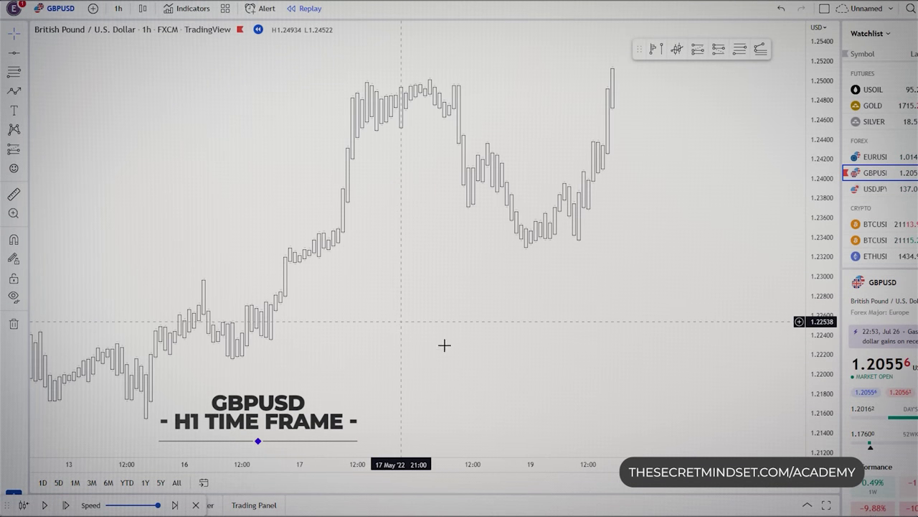
drag(493, 337, 332, 383)
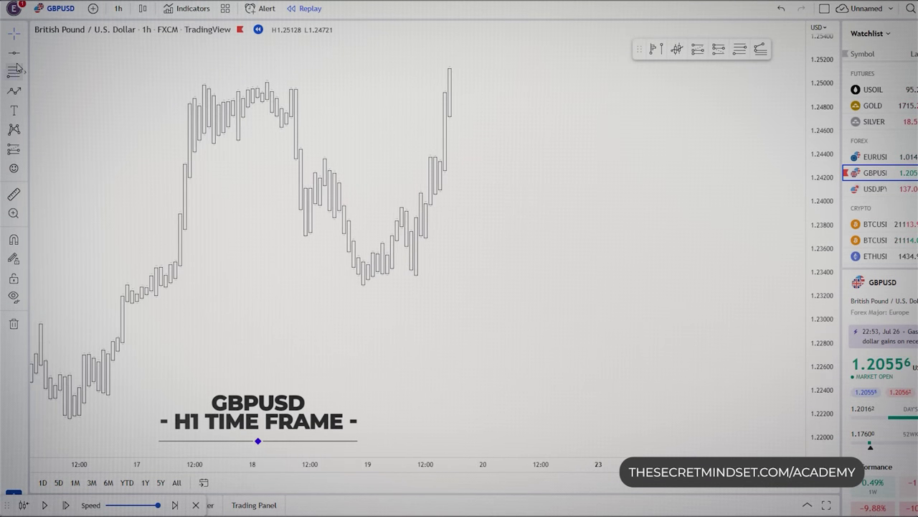
click(283, 83)
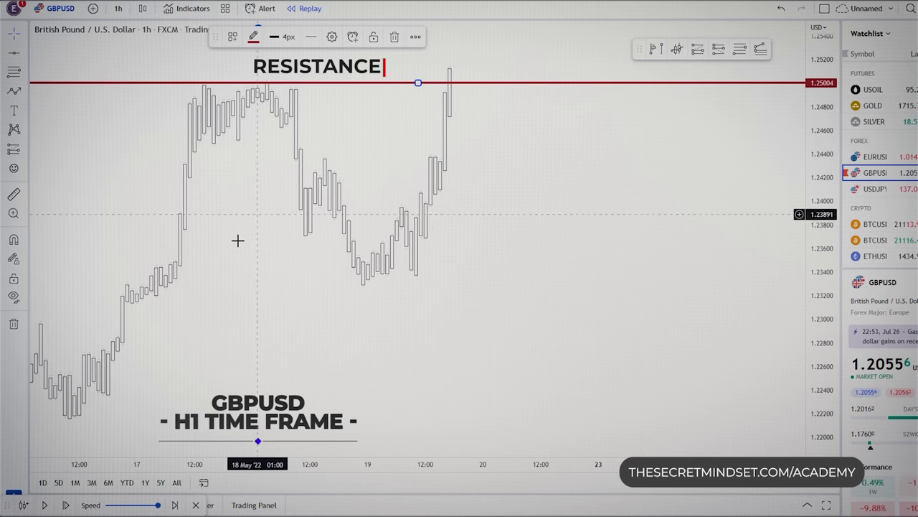
Advance the GBPUSD replay bar by bar into 20 May to follow how price reacts at the resistance line
scroll(249, 256, down, 4)
drag(439, 319, 288, 341)
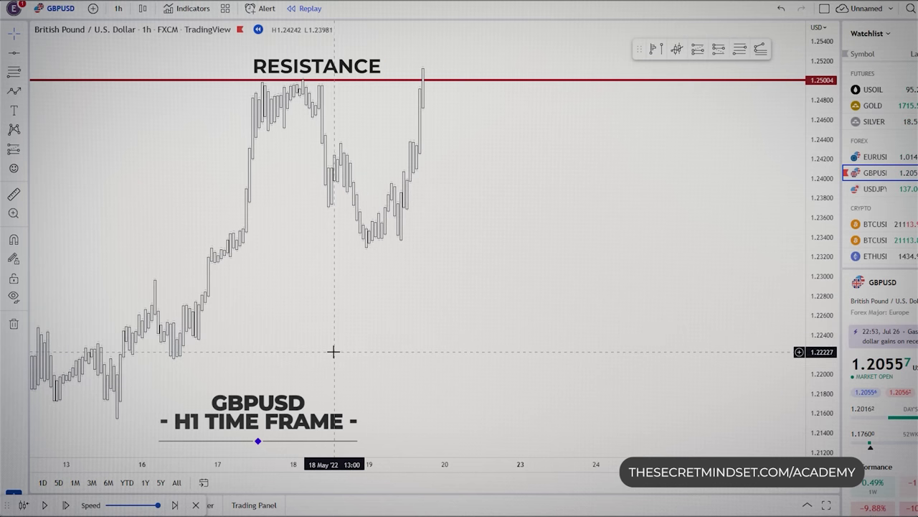
click(66, 506)
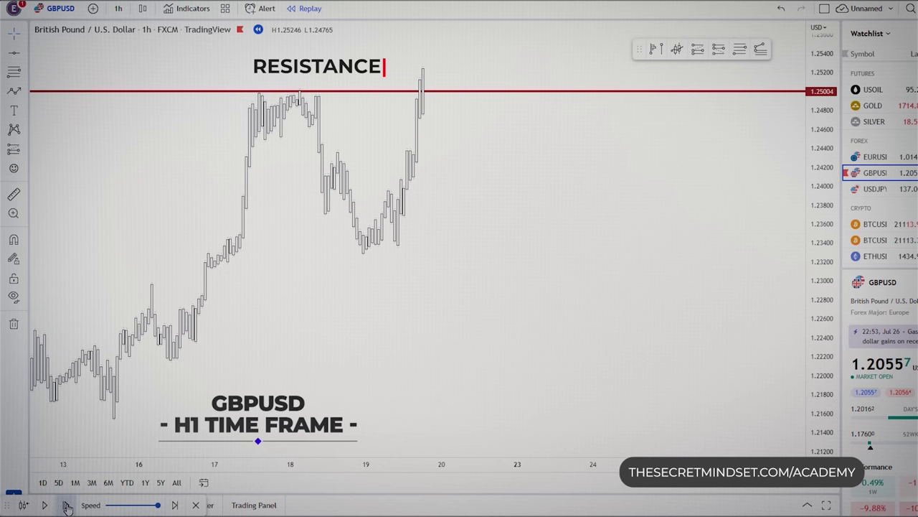
click(66, 506)
click(66, 506)
click(66, 506)
click(66, 506)
click(66, 506)
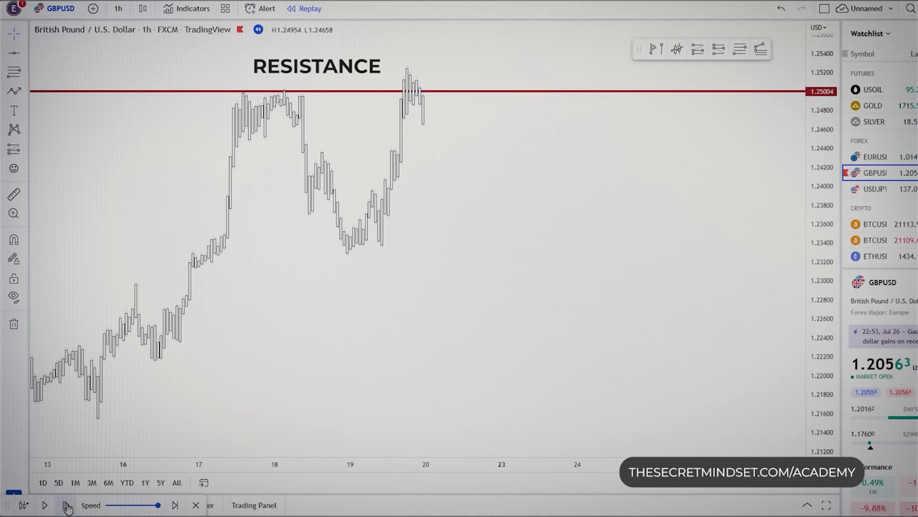
click(66, 506)
click(66, 506)
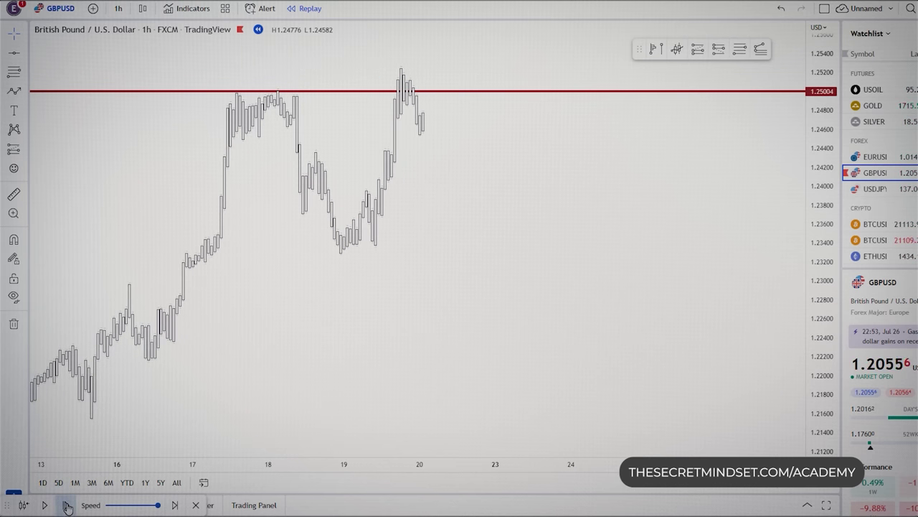
Advance the hourly GBPUSD replay bar by bar through 20 May until price breaks above the 1.25004 line on 23 May
click(66, 506)
click(66, 506)
click(66, 505)
click(66, 506)
click(66, 506)
click(66, 506)
click(66, 506)
click(66, 506)
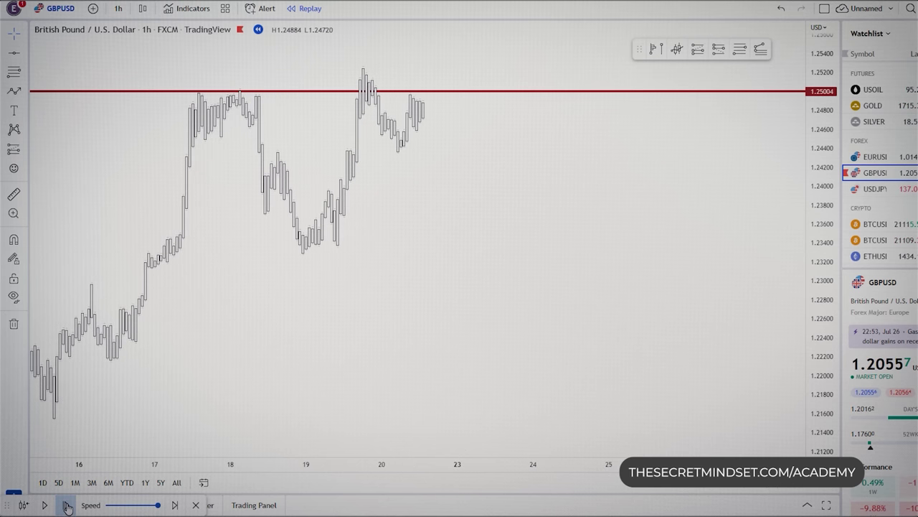
click(66, 505)
click(66, 506)
click(66, 505)
click(66, 506)
click(66, 506)
click(66, 506)
click(66, 506)
click(66, 506)
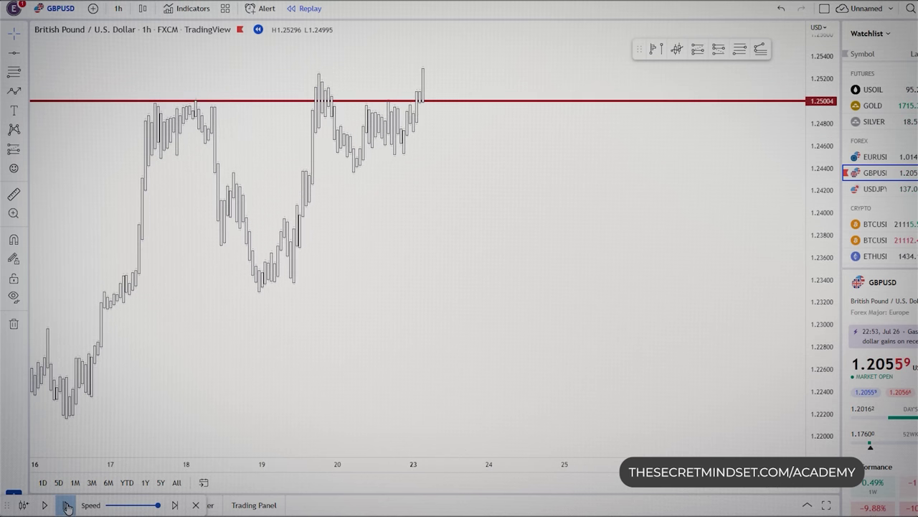
Advance the GBPUSD replay through 23 May to follow the upswing above the broken resistance, and inspect the breakout bars up close
click(66, 506)
click(66, 506)
click(66, 506)
click(66, 506)
click(66, 506)
click(66, 506)
click(66, 506)
click(66, 506)
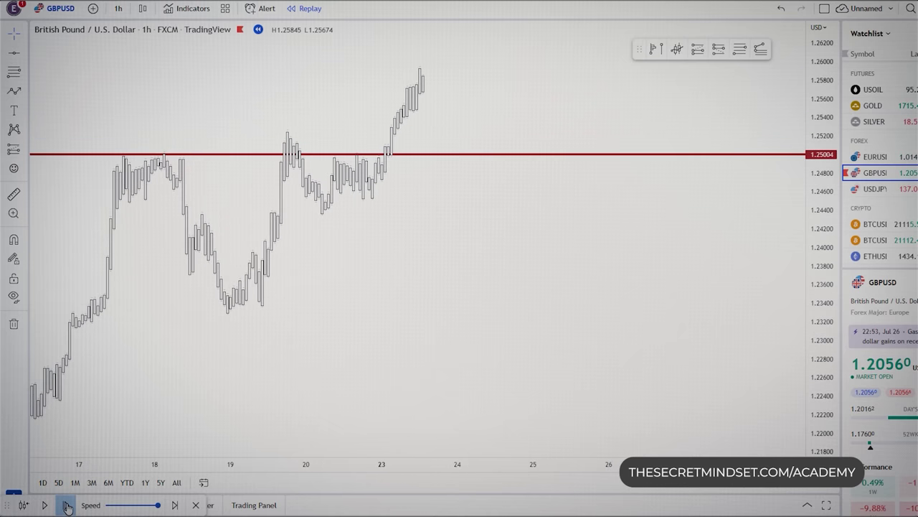
click(66, 506)
click(66, 506)
click(66, 506)
click(66, 506)
click(66, 506)
click(66, 505)
scroll(440, 280, up, 2)
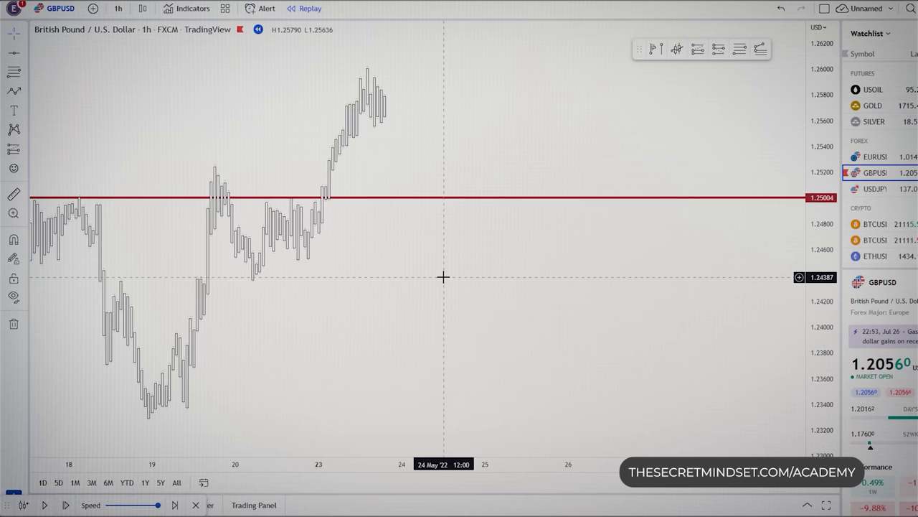
drag(301, 289, 454, 287)
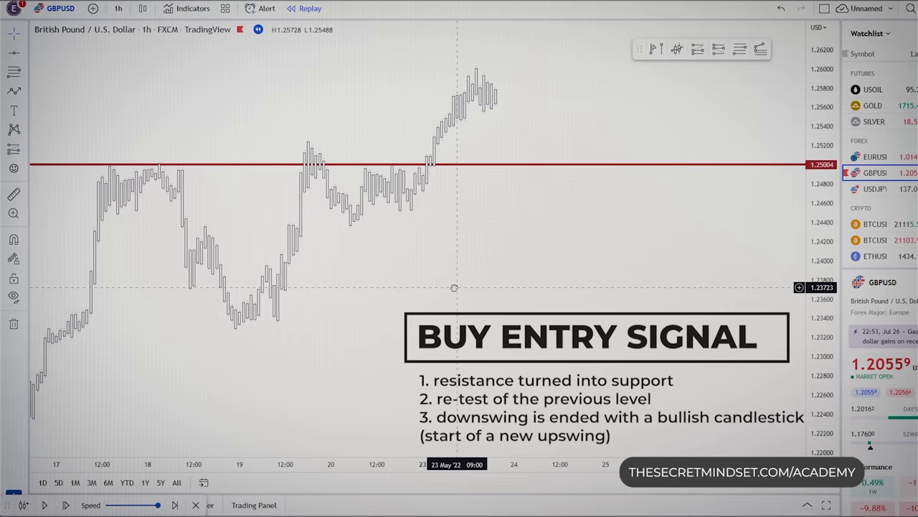
scroll(434, 291, up, 4)
drag(391, 328, 495, 326)
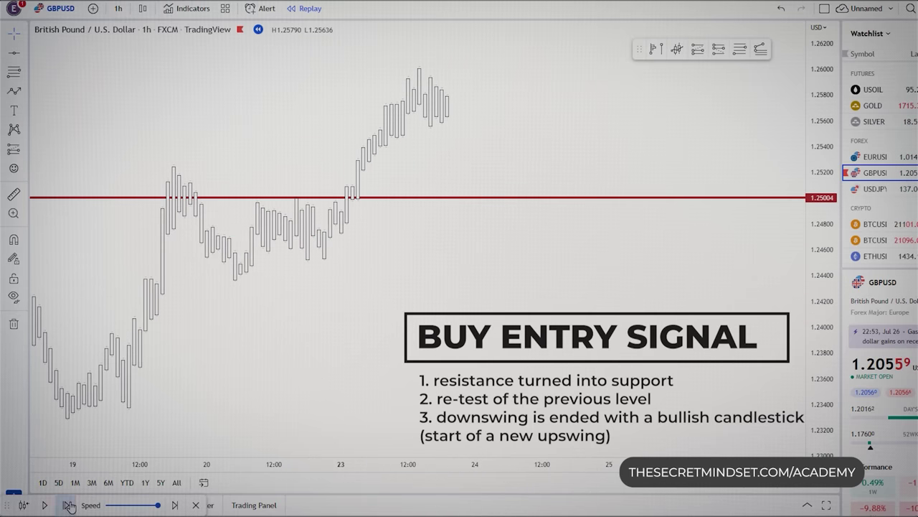
Advance the GBPUSD replay into 24 May until price retests the 1.25004 line and a bullish bar ends the downswing
click(70, 507)
click(69, 507)
click(69, 506)
click(69, 506)
click(69, 506)
click(69, 506)
click(70, 507)
click(70, 507)
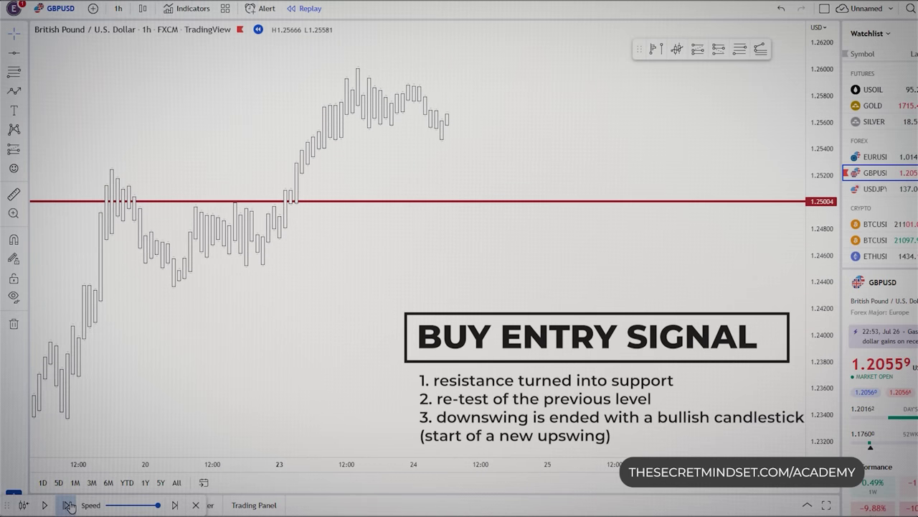
click(67, 506)
click(68, 505)
click(68, 505)
scroll(375, 314, up, 2)
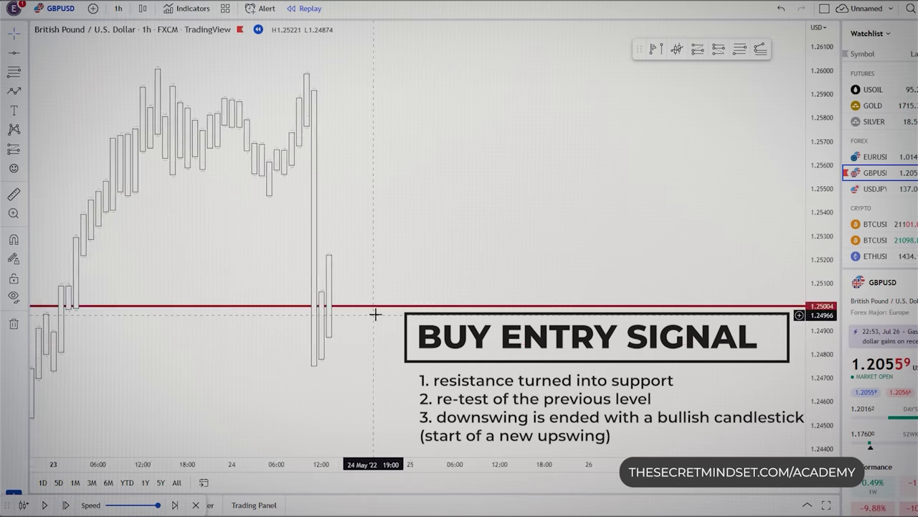
scroll(375, 314, up, 4)
drag(257, 377, 610, 345)
scroll(479, 353, up, 2)
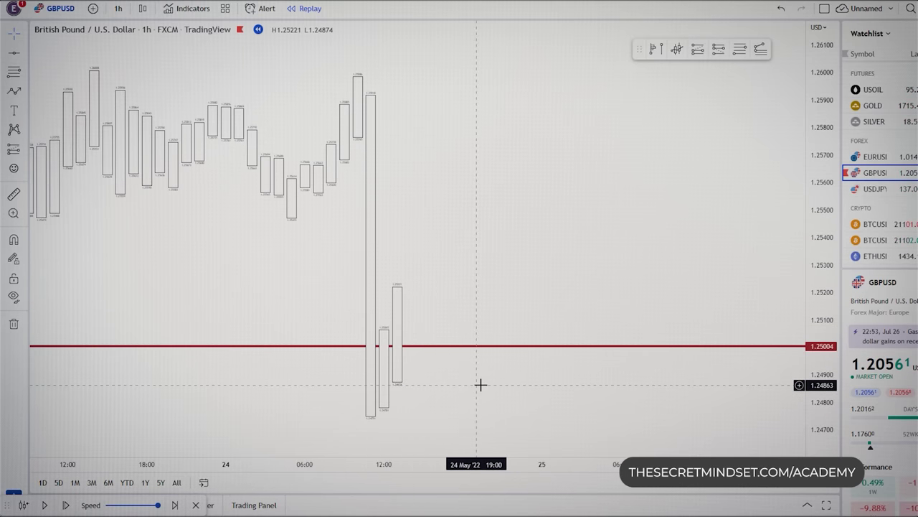
scroll(555, 379, down, 3)
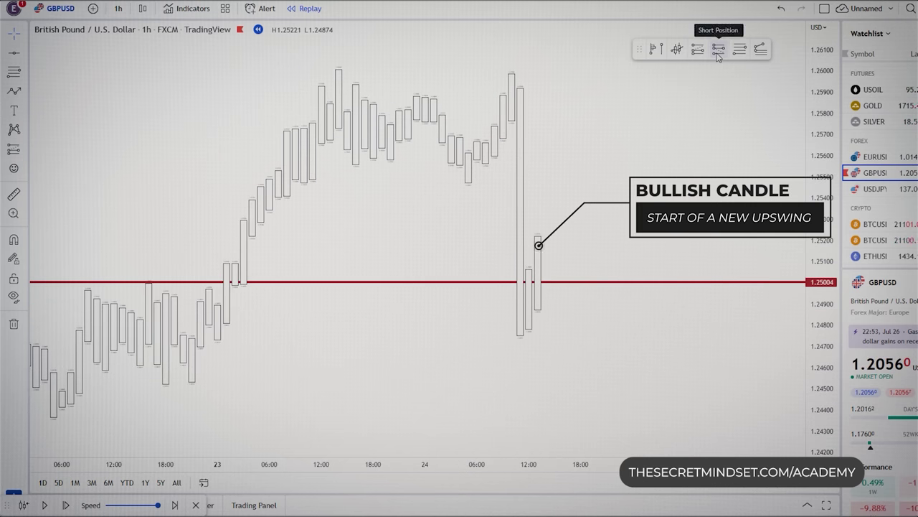
Place a long position from the bullish 24 May bar with entry 1.25248, stop 1.24575 and target 1.26629, and widen its time span
click(538, 230)
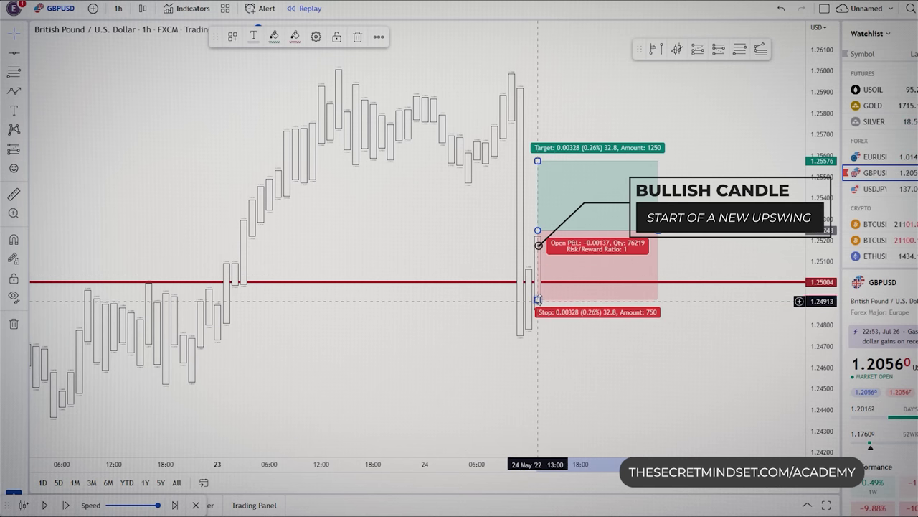
drag(537, 300, 532, 370)
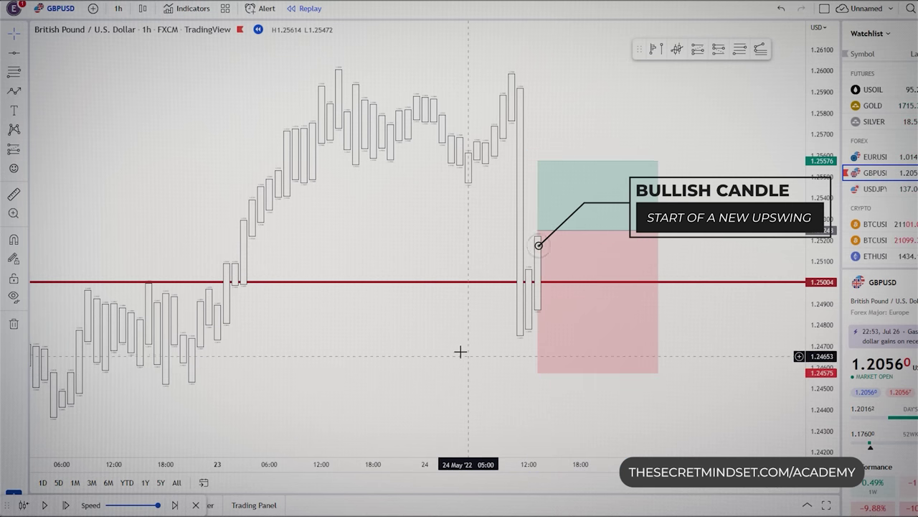
drag(818, 240, 818, 363)
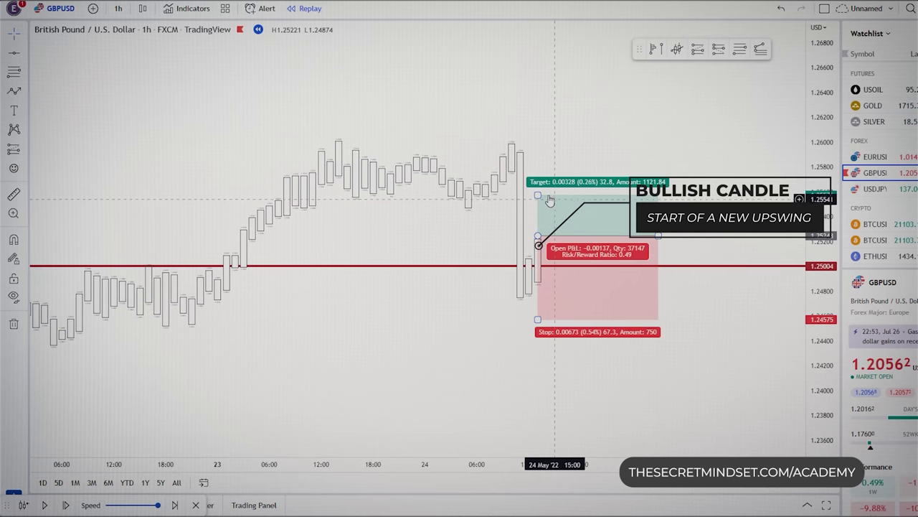
drag(538, 194, 556, 64)
drag(660, 236, 773, 237)
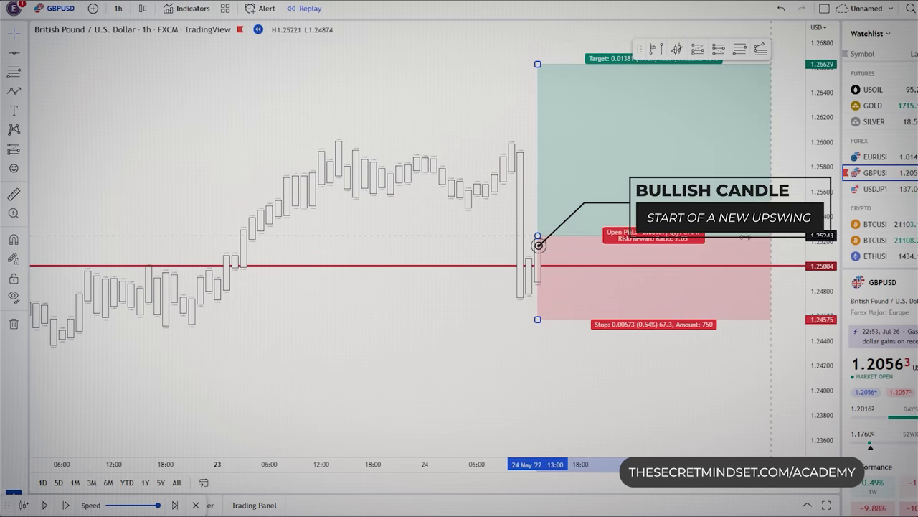
drag(421, 343, 255, 356)
drag(609, 247, 789, 248)
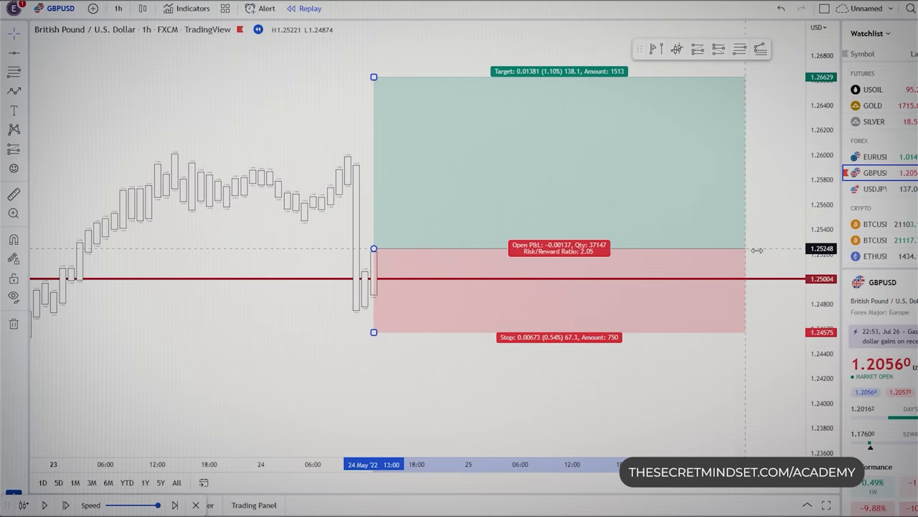
Play the GBPUSD replay until the long trade reaches its target, pause it, and review the complete setup around the 1.25004 line
click(45, 505)
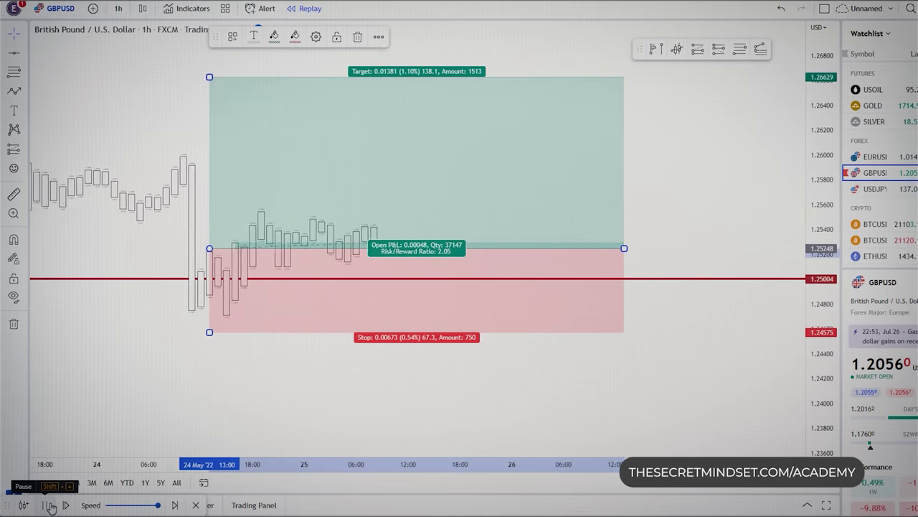
click(45, 505)
scroll(404, 375, down, 6)
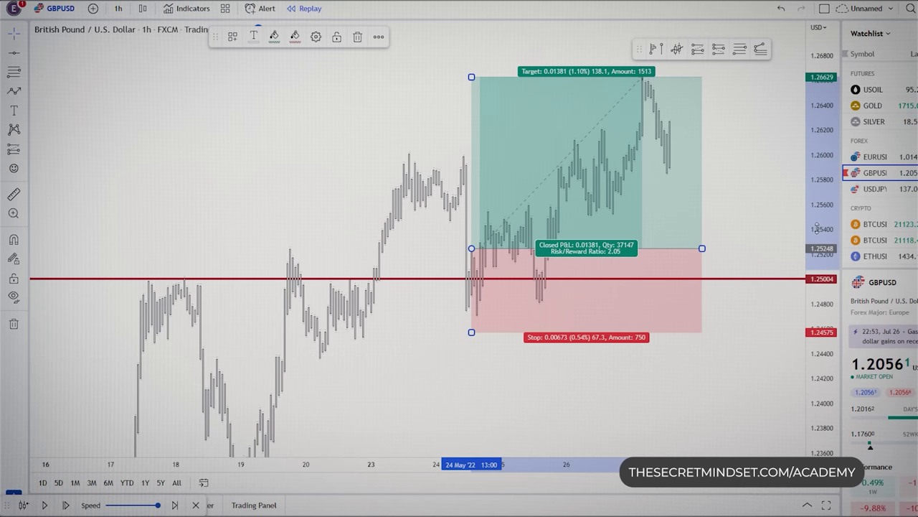
drag(817, 228, 817, 385)
drag(544, 368, 535, 327)
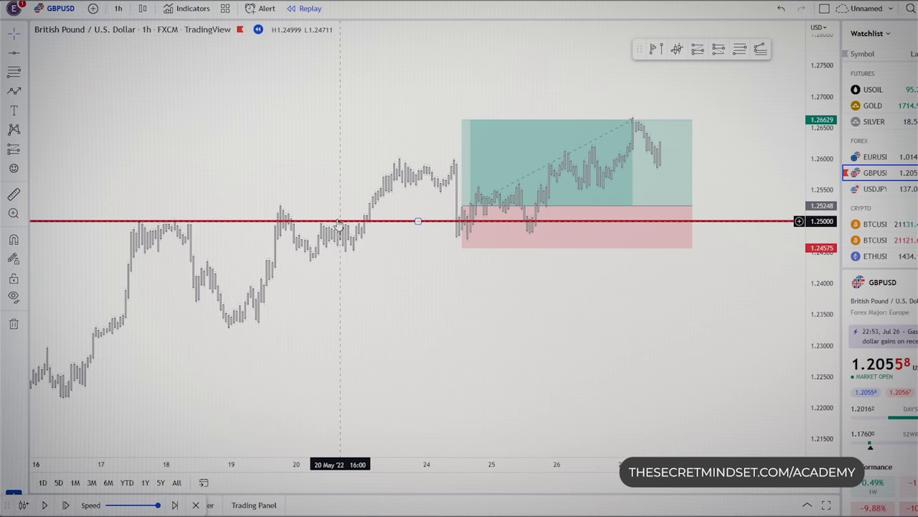
click(474, 206)
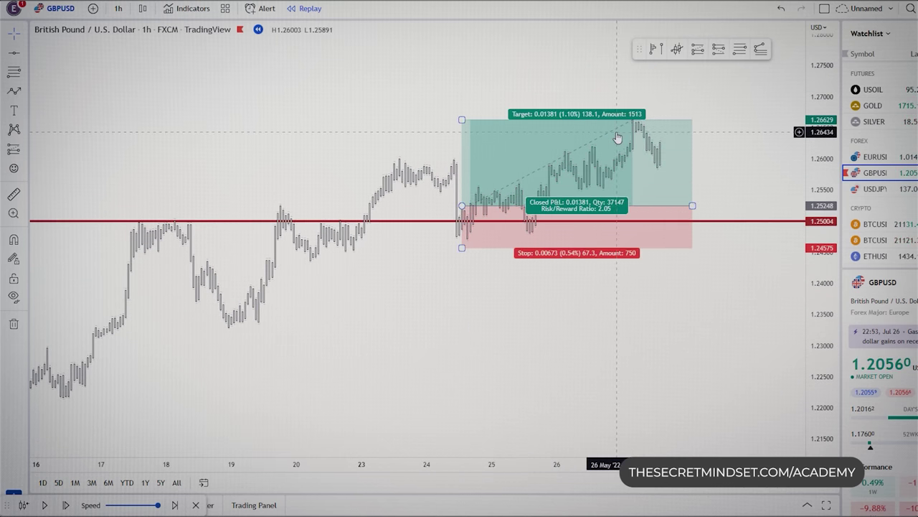
mouse_move(312, 367)
mouse_down()
mouse_move(366, 371)
mouse_move(363, 390)
mouse_move(312, 380)
mouse_up()
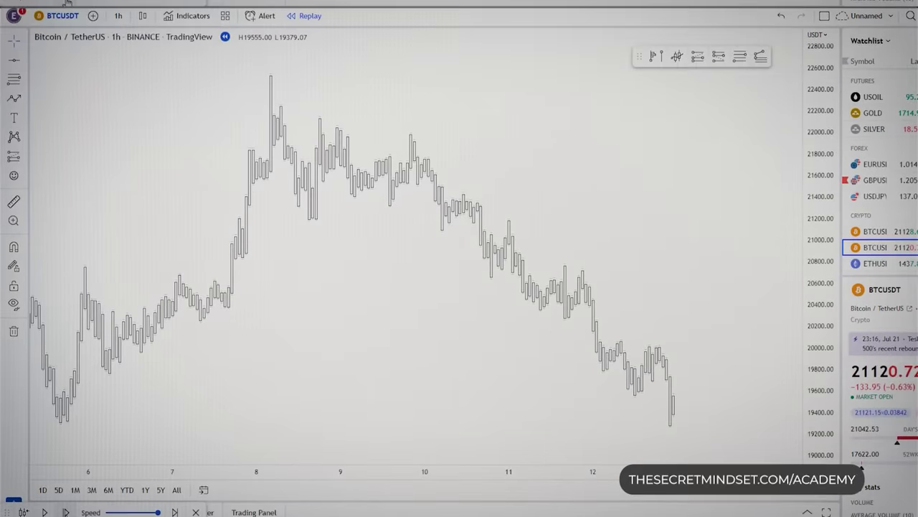
Advance the hourly BTCUSDT replay from 12 to 13 July until price spikes below the early-July low and rebounds
click(66, 504)
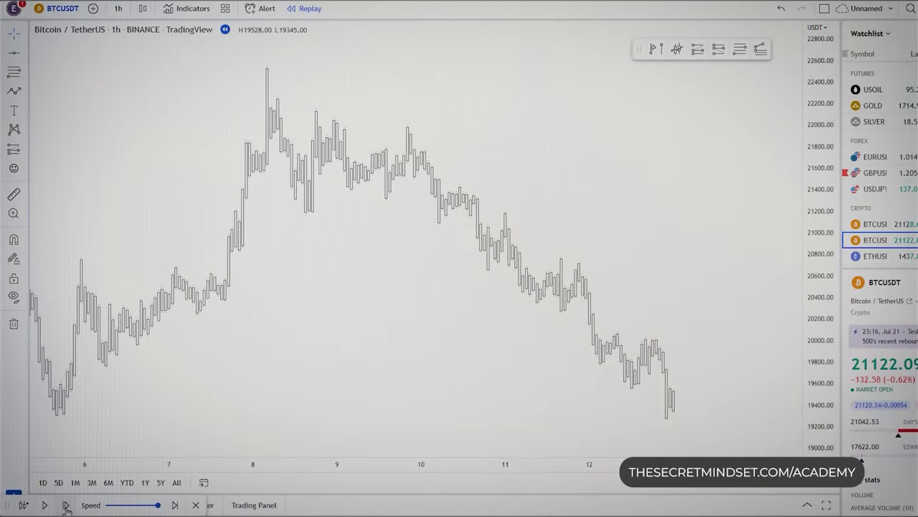
click(66, 504)
click(66, 504)
click(66, 506)
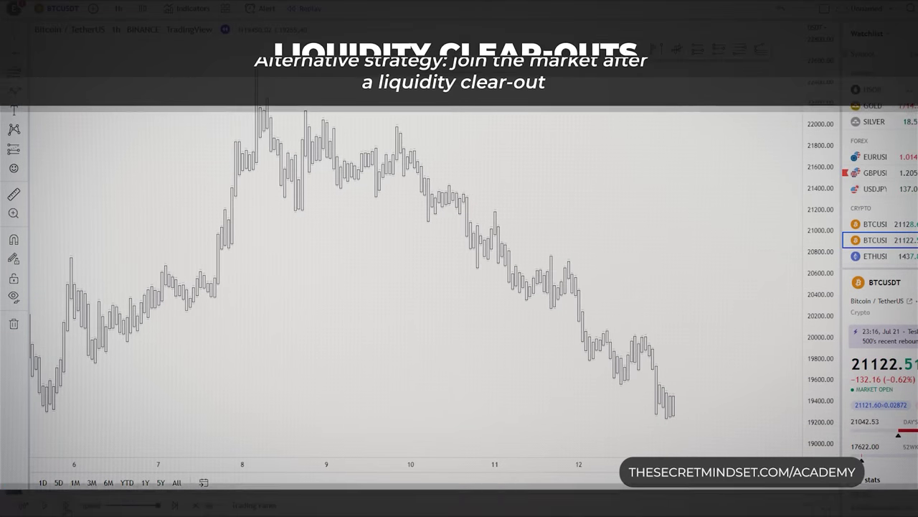
click(66, 507)
scroll(173, 391, down, 1)
drag(219, 401, 205, 404)
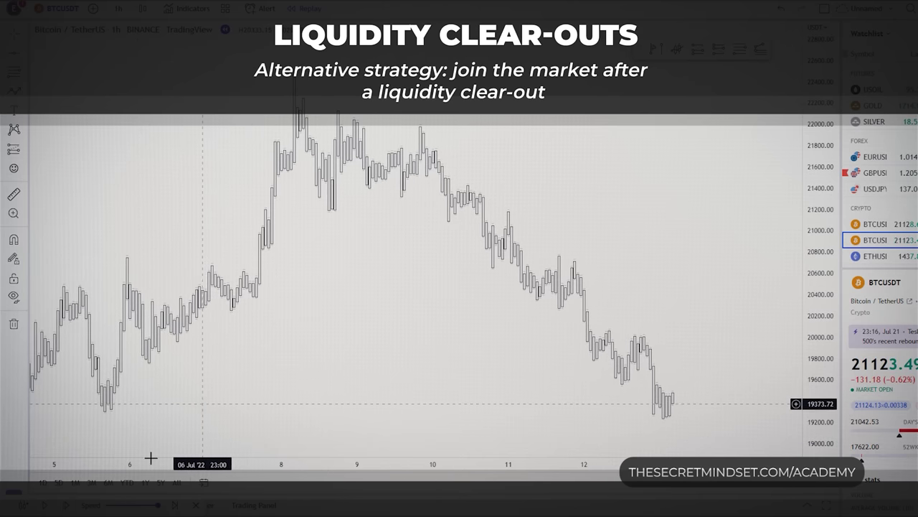
click(67, 507)
click(67, 507)
click(66, 507)
click(67, 507)
click(66, 507)
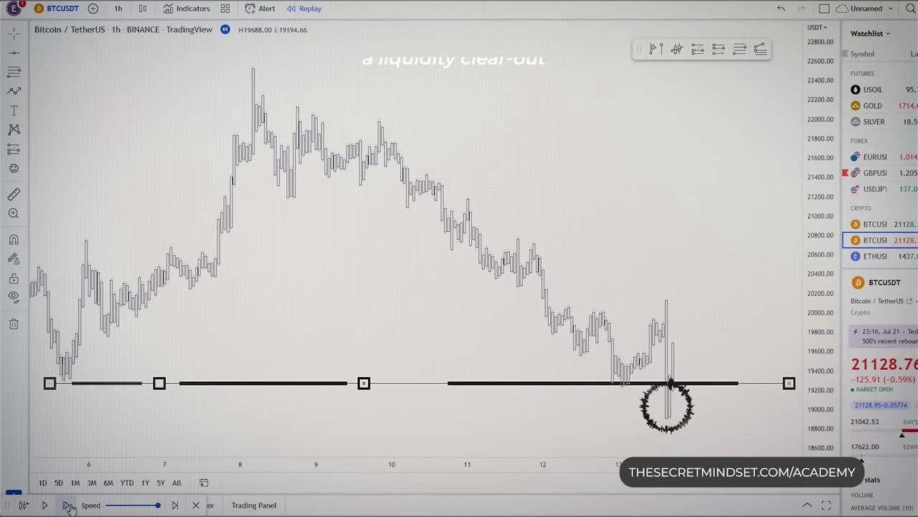
Place a long position after the 13 July BTCUSDT clear-out with entry 19721.13, stop 18831.24 and target 21784.47, and widen its time span
scroll(488, 383, up, 6)
scroll(667, 382, down, 6)
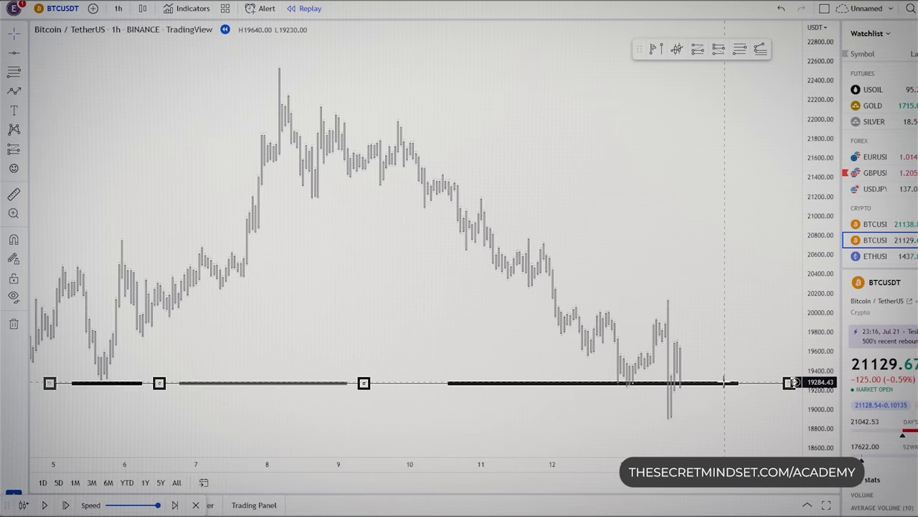
scroll(723, 382, up, 7)
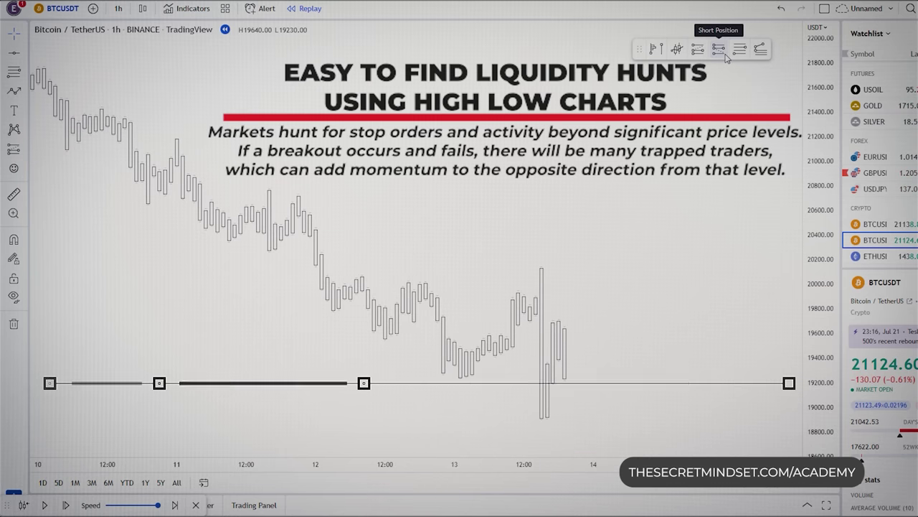
click(553, 318)
drag(553, 389, 551, 428)
scroll(580, 234, down, 2)
drag(602, 269, 601, 106)
scroll(504, 211, down, 1)
drag(504, 211, 338, 199)
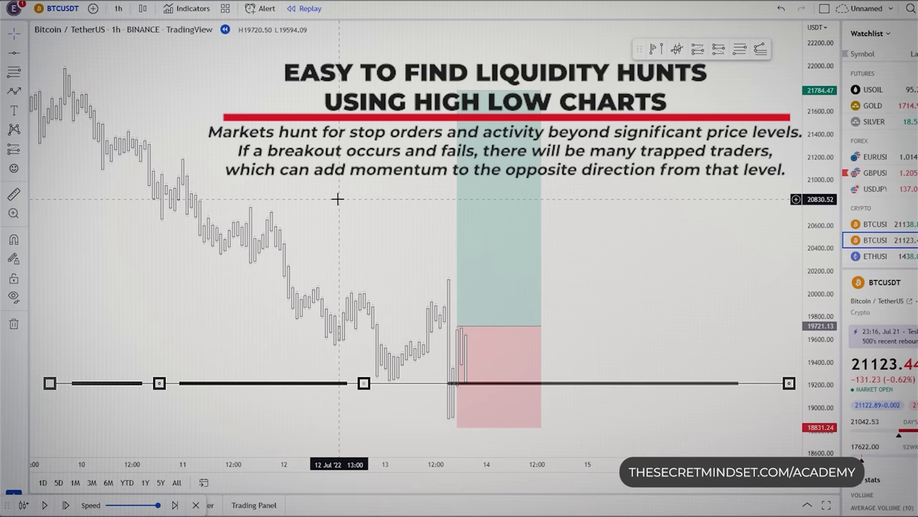
click(541, 326)
mouse_move(541, 326)
mouse_down()
mouse_move(790, 322)
mouse_move(772, 326)
mouse_up()
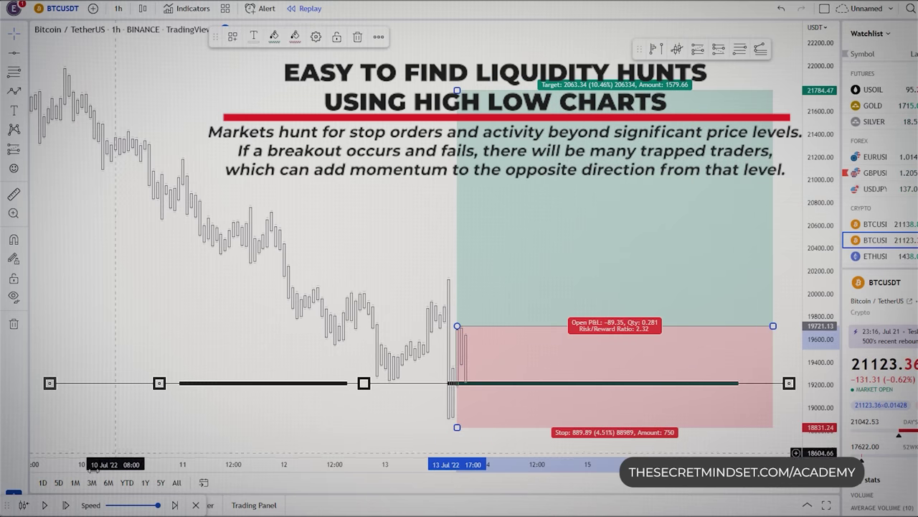
Advance the BTCUSDT replay bar by bar through 15 July to follow the long trade toward its target, and review the whole trade
click(67, 507)
click(67, 507)
click(67, 507)
click(67, 506)
click(67, 507)
click(67, 507)
click(68, 507)
click(68, 507)
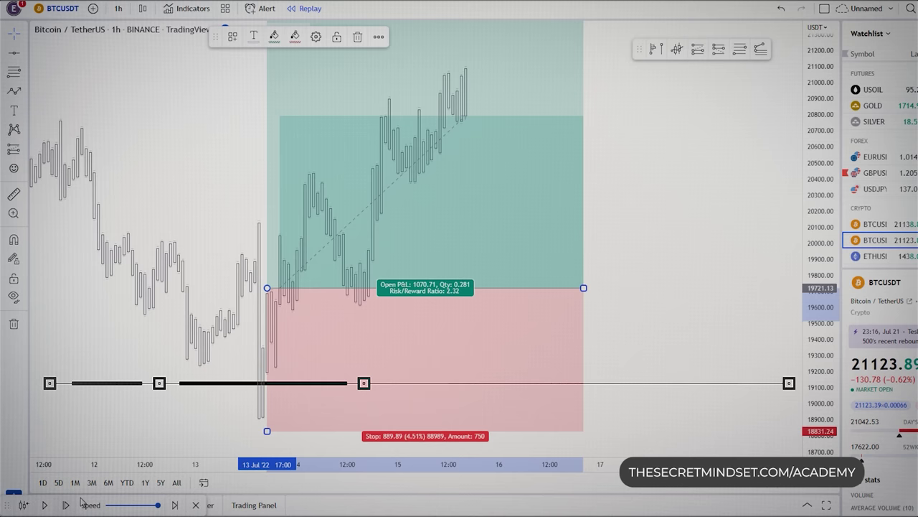
scroll(124, 426, down, 2)
click(68, 506)
click(67, 506)
click(67, 506)
click(67, 506)
drag(576, 311, 669, 317)
drag(668, 326, 808, 340)
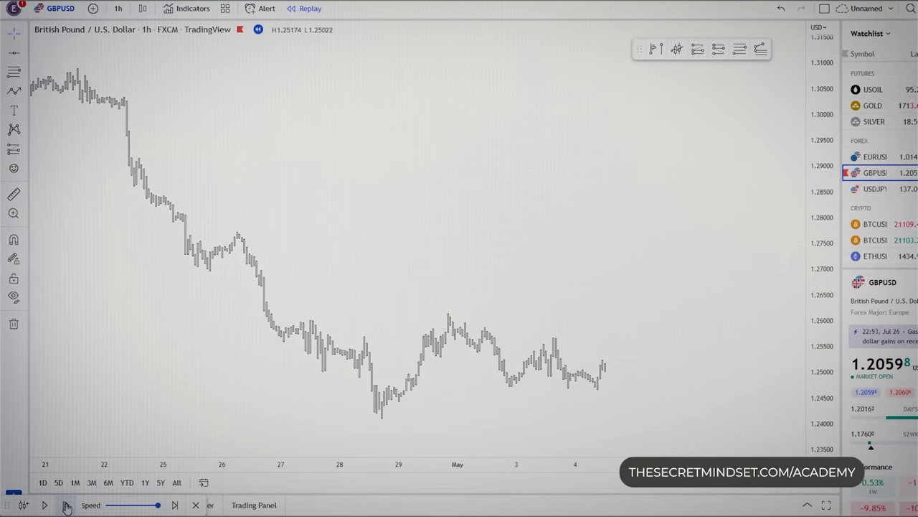
Advance the hourly GBPUSD replay bar by bar through 4 May until price breaks above the high of the late-April range
click(66, 507)
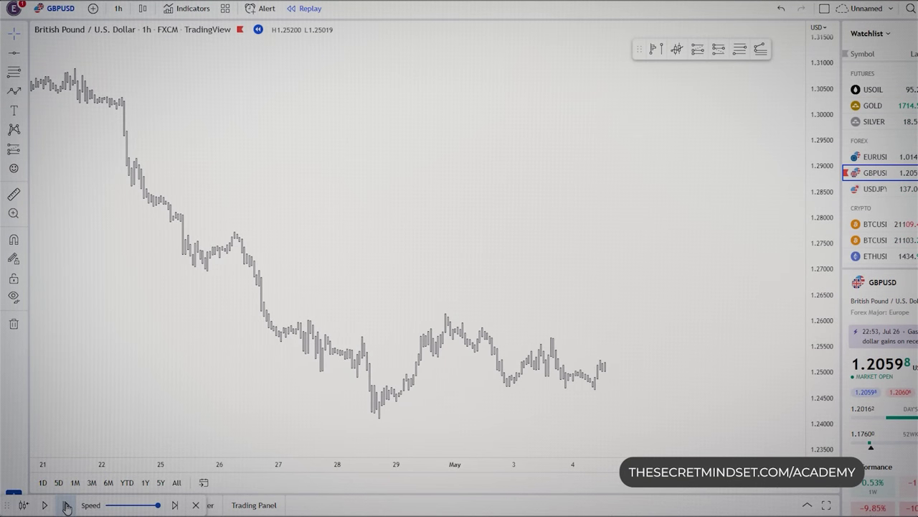
click(66, 506)
click(66, 506)
scroll(259, 325, down, 3)
scroll(260, 329, down, 2)
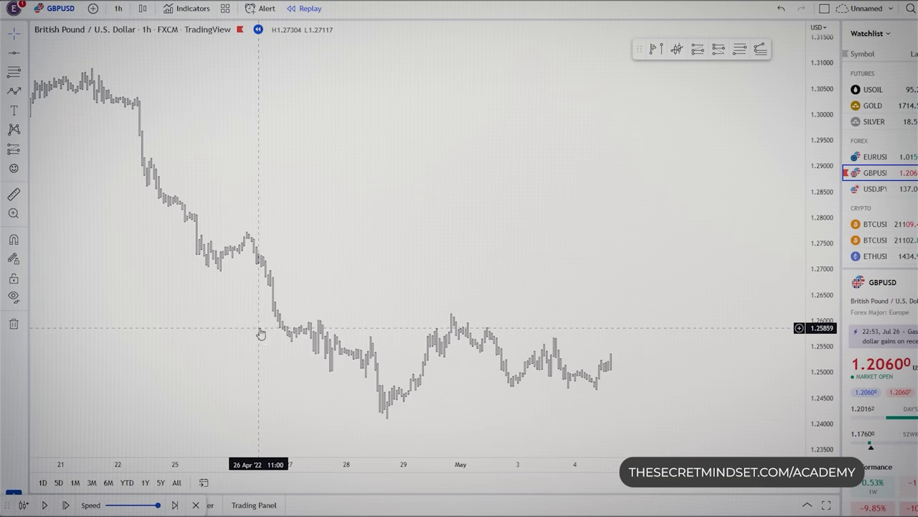
scroll(261, 332, up, 5)
click(66, 507)
click(66, 507)
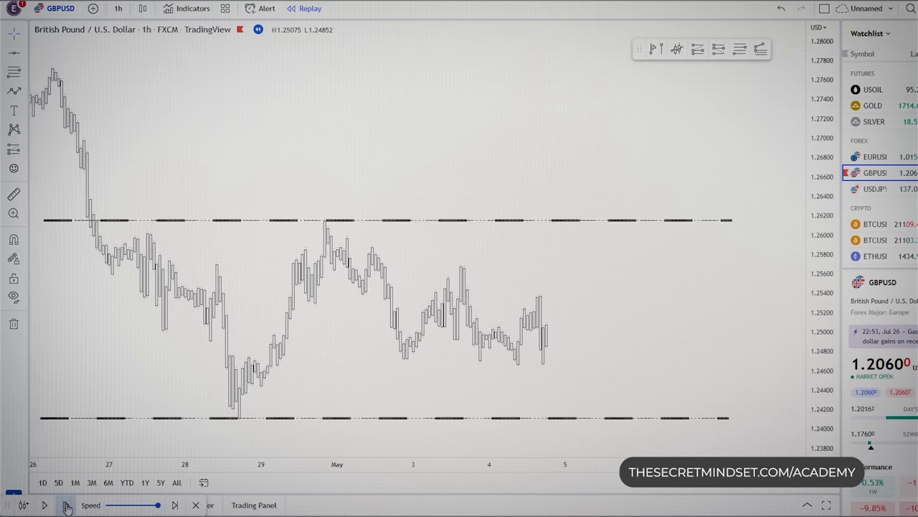
click(66, 507)
click(66, 506)
click(66, 507)
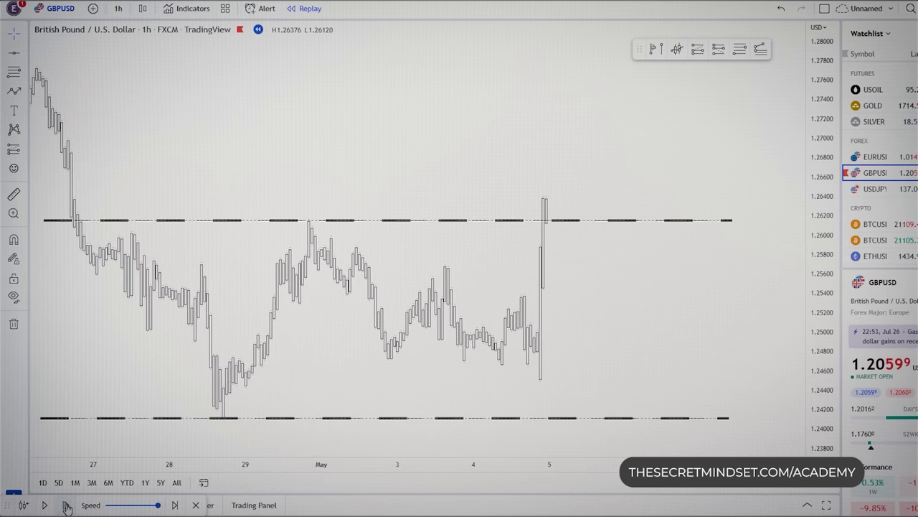
click(66, 506)
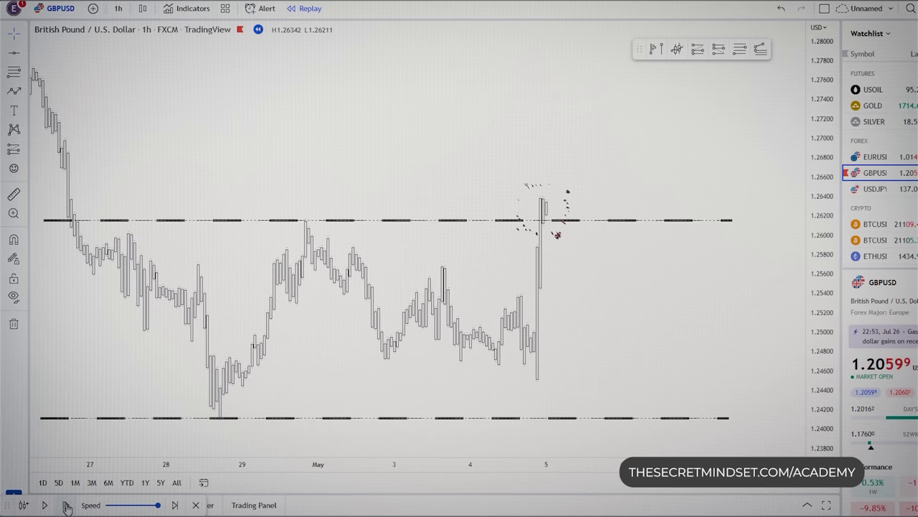
Draw a horizontal line at 1.26138 along GBPUSD's late-April high and advance the hourly replay a few bars into 5 May
click(271, 223)
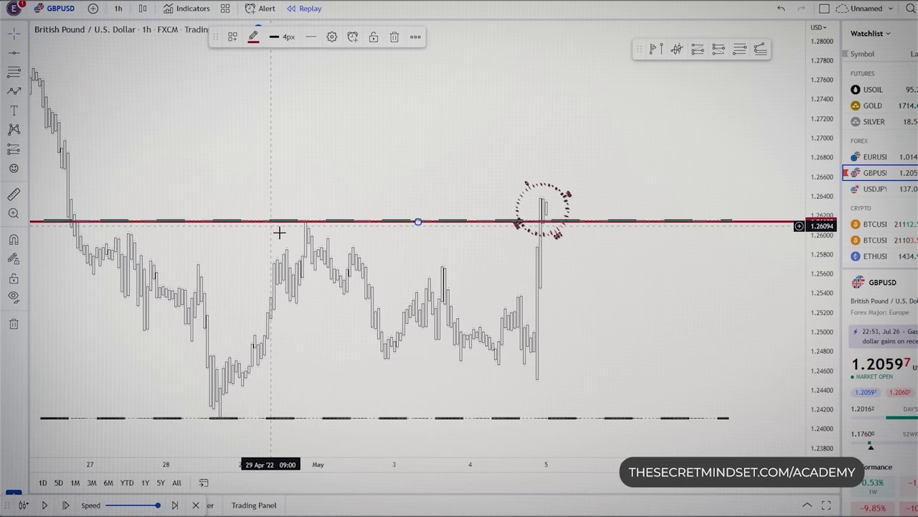
click(447, 344)
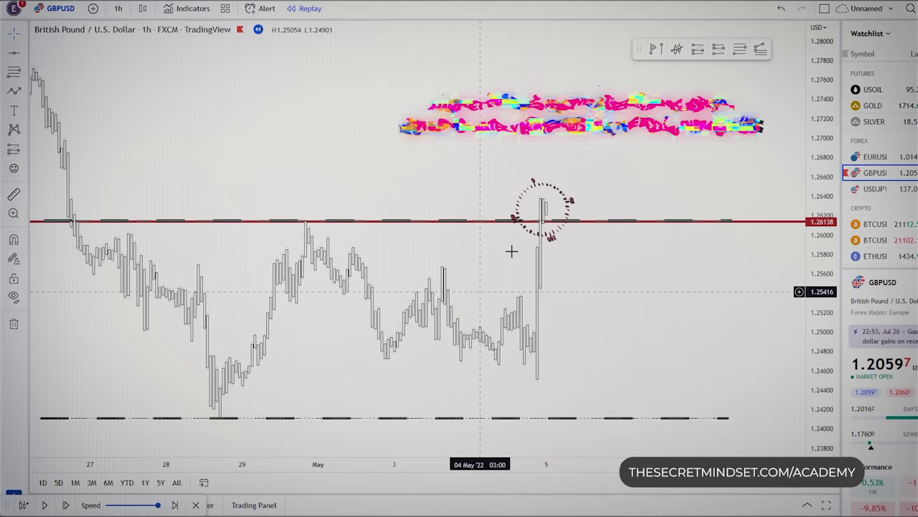
click(65, 507)
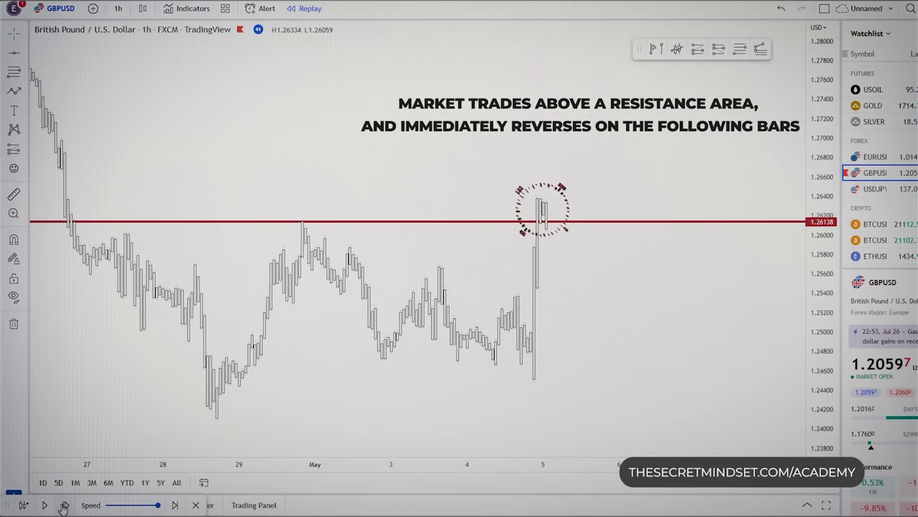
click(65, 506)
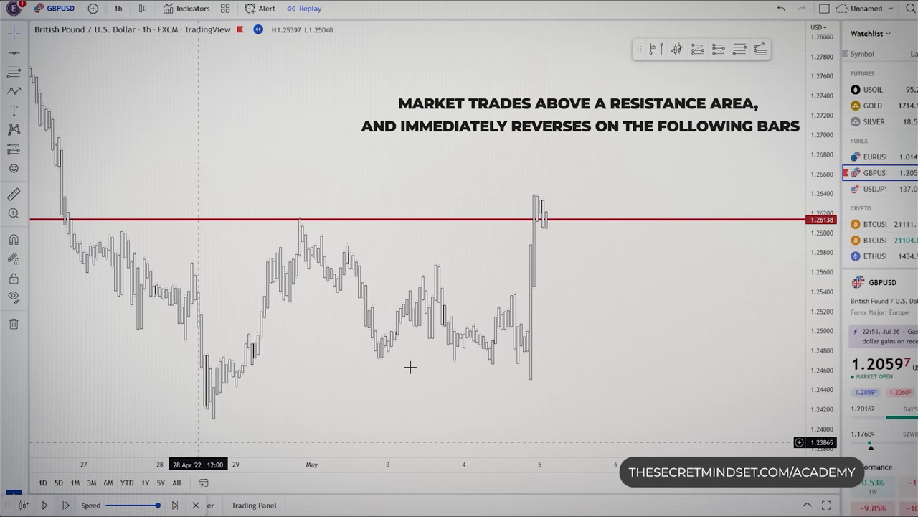
Place a short position at the low of the 5 May 02:00 GBPUSD bar with a 0.00535 stop and a 0.01740 target
scroll(519, 306, up, 6)
drag(407, 257, 629, 287)
scroll(628, 287, up, 5)
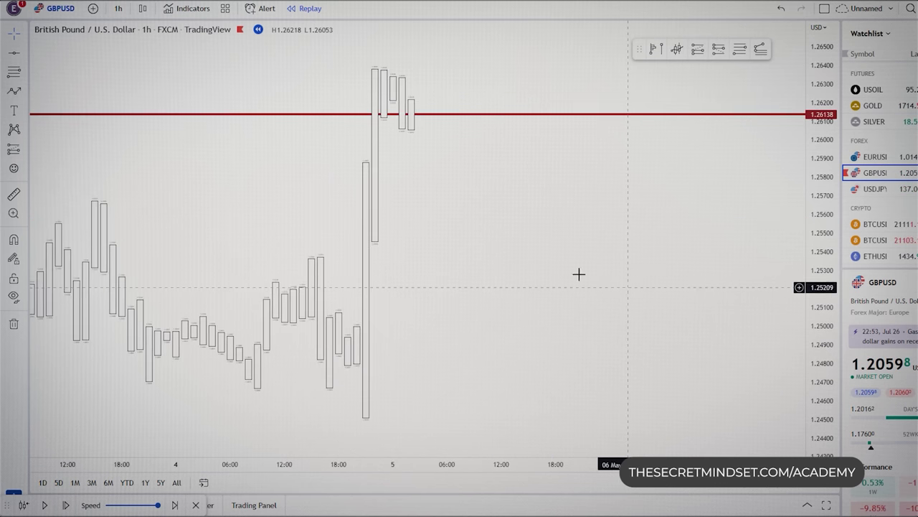
scroll(579, 273, left, 5)
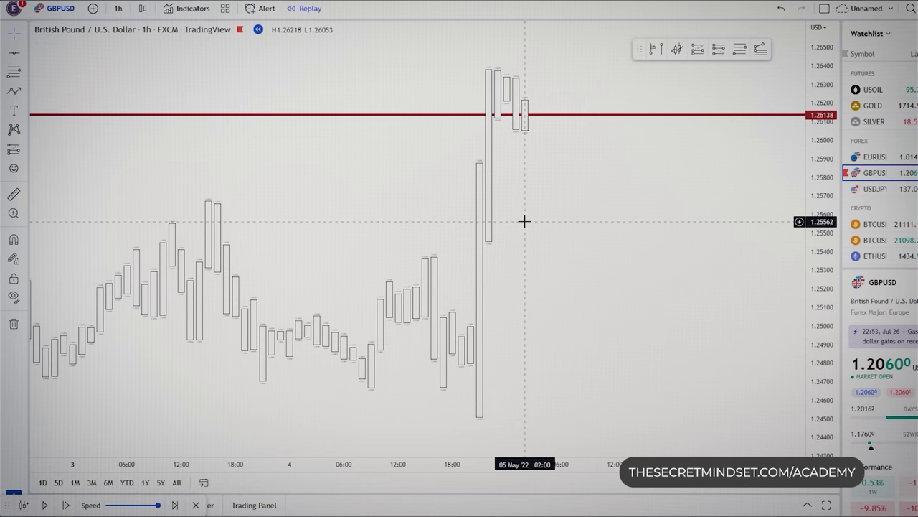
scroll(611, 240, down, 8)
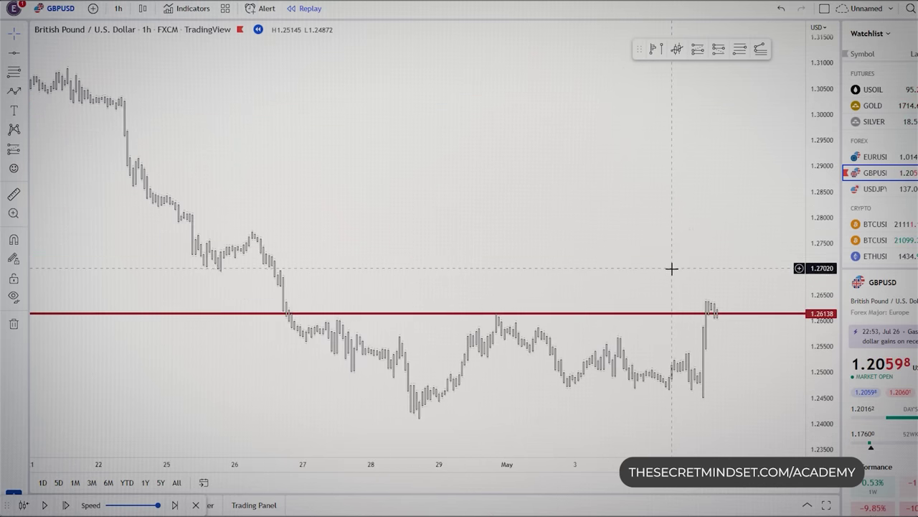
scroll(671, 268, up, 6)
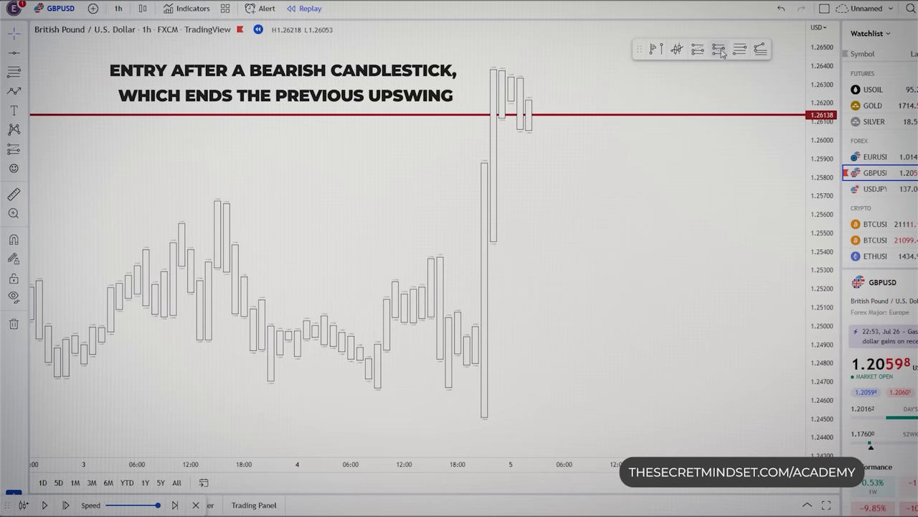
click(528, 134)
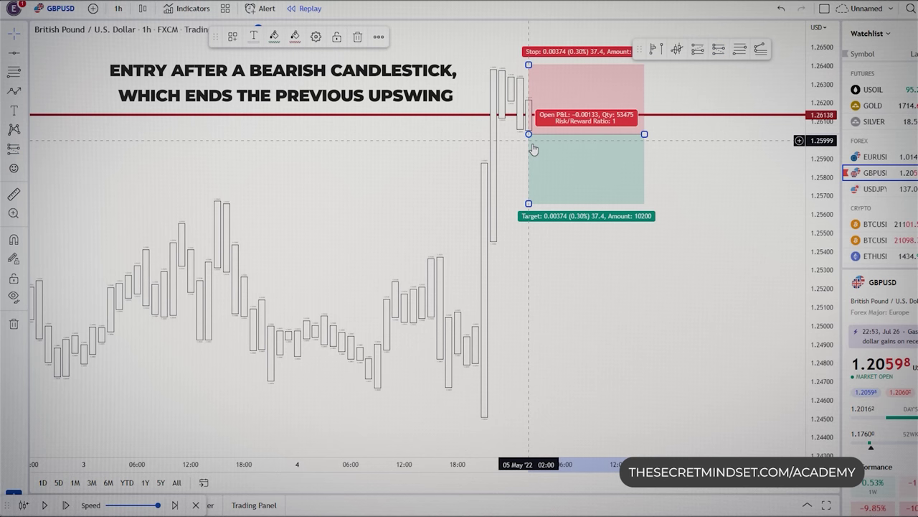
drag(529, 65, 535, 34)
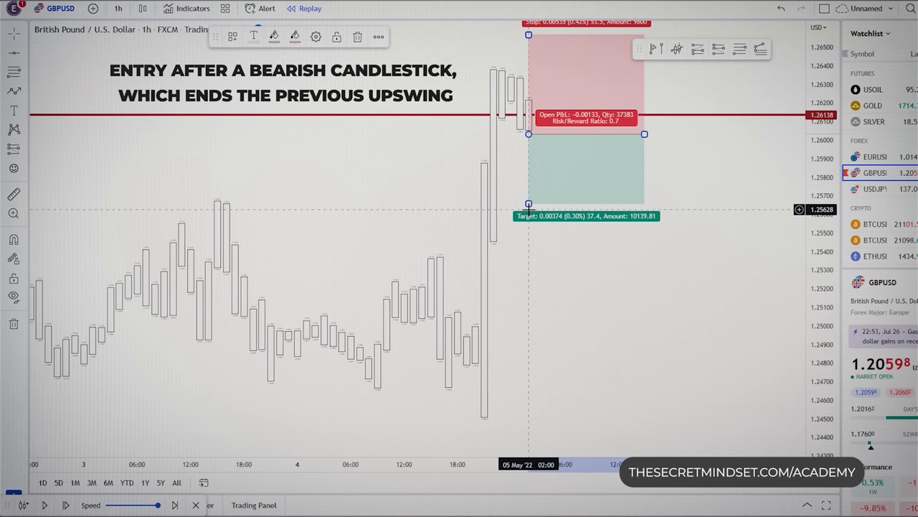
drag(529, 204, 529, 410)
drag(824, 235, 828, 354)
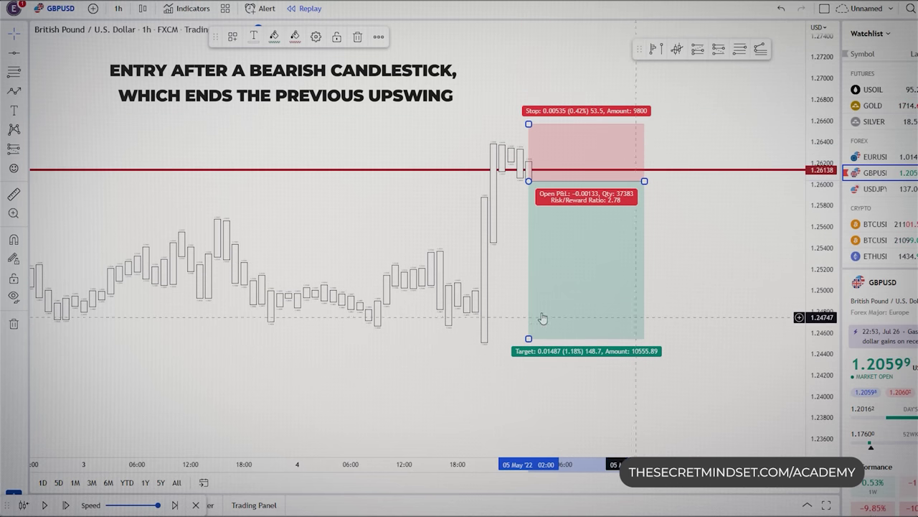
drag(528, 339, 529, 365)
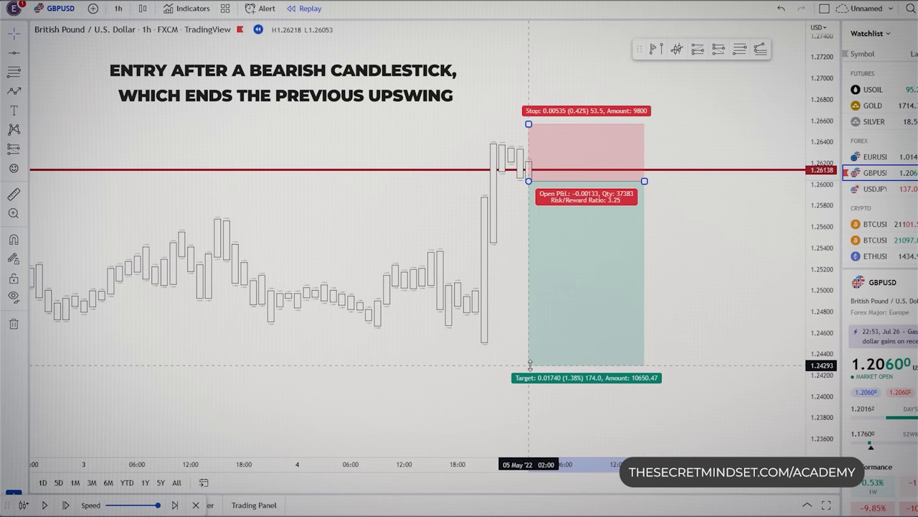
Extend the GBPUSD short position's target to 0.01785 and widen its time span past 6 May
drag(644, 180, 752, 181)
scroll(688, 231, down, 5)
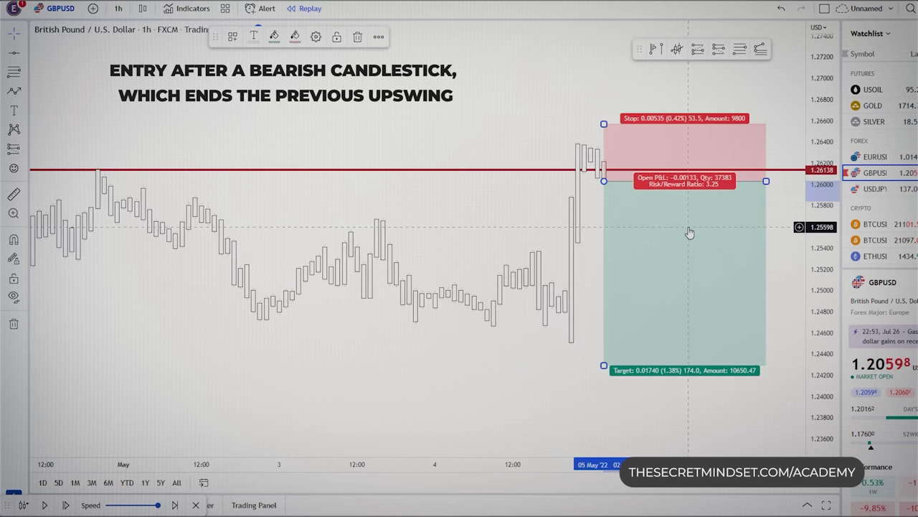
scroll(446, 372, down, 3)
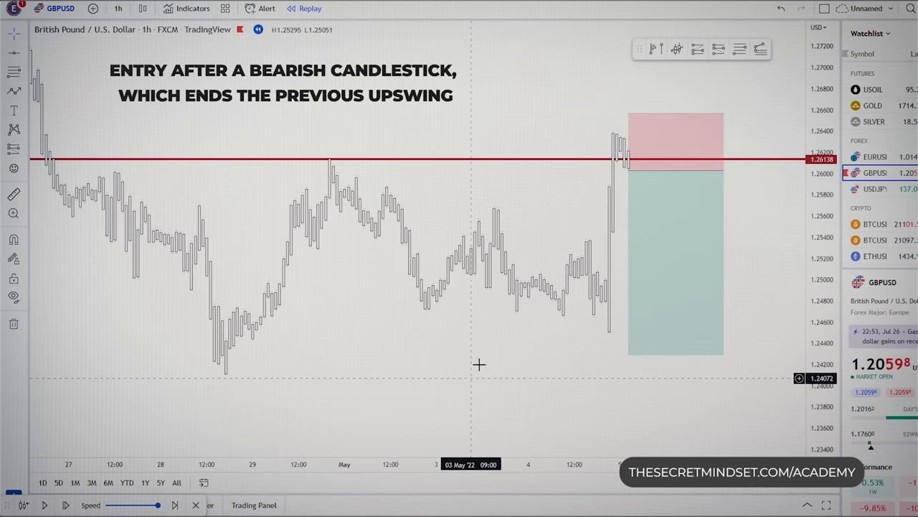
drag(628, 355, 629, 359)
click(590, 357)
scroll(481, 353, down, 1)
drag(479, 353, 363, 351)
drag(615, 170, 787, 170)
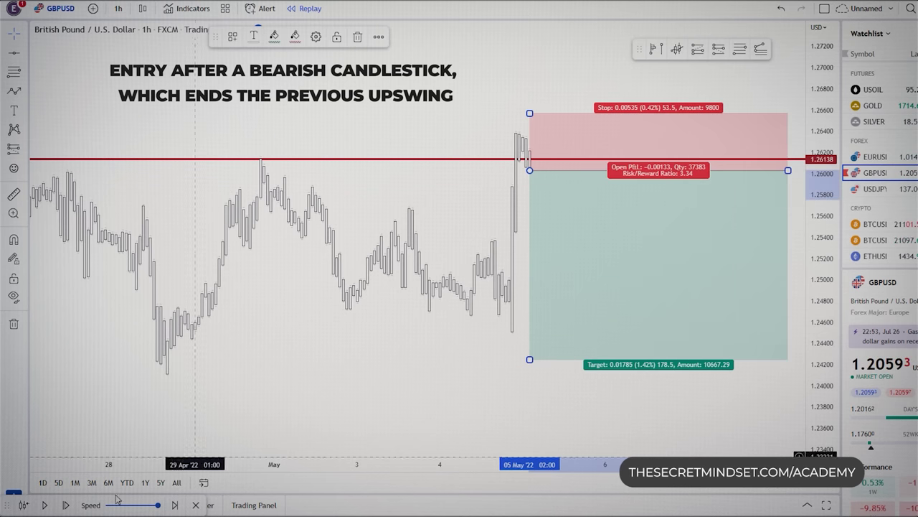
Play the GBPUSD replay until price falls through the short position's target, pause it, and review the whole trade
click(46, 505)
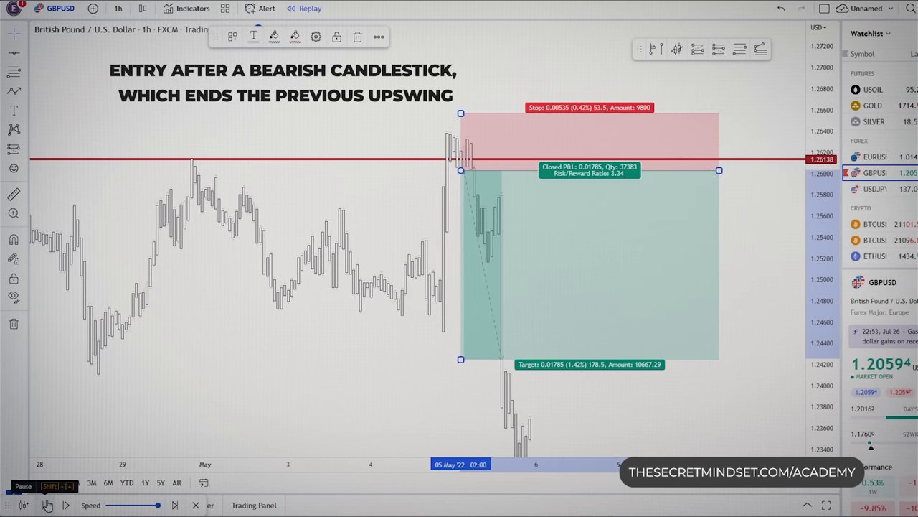
scroll(148, 421, down, 2)
drag(823, 305, 823, 414)
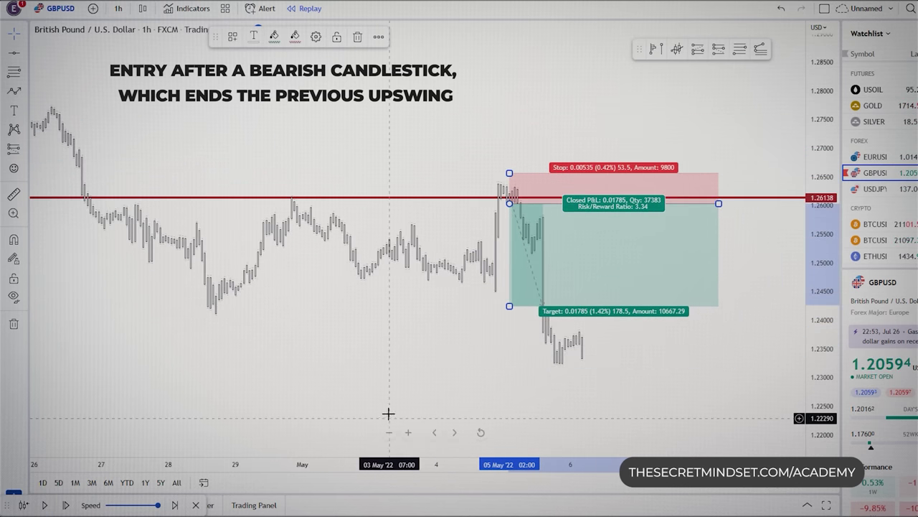
drag(388, 414, 426, 411)
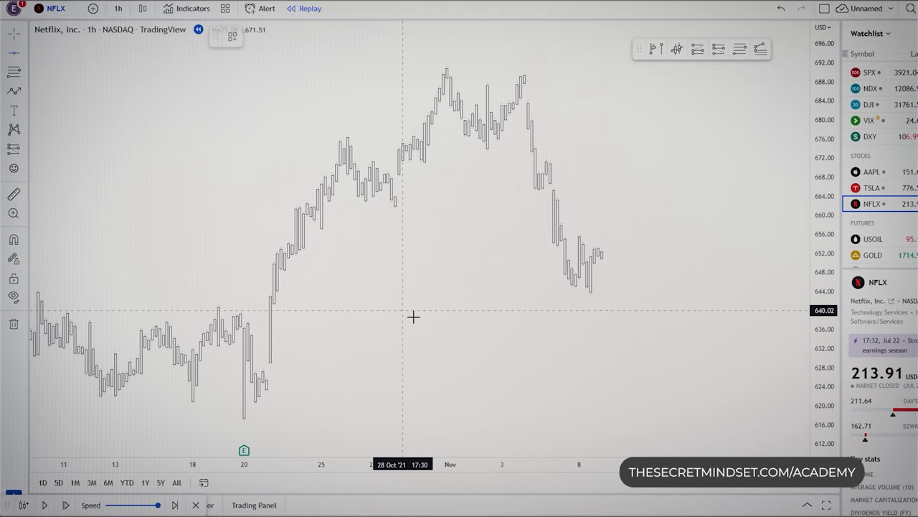
Draw a horizontal support line at 643.72 on the hourly Netflix chart, along the early-November low
click(440, 292)
scroll(416, 337, down, 3)
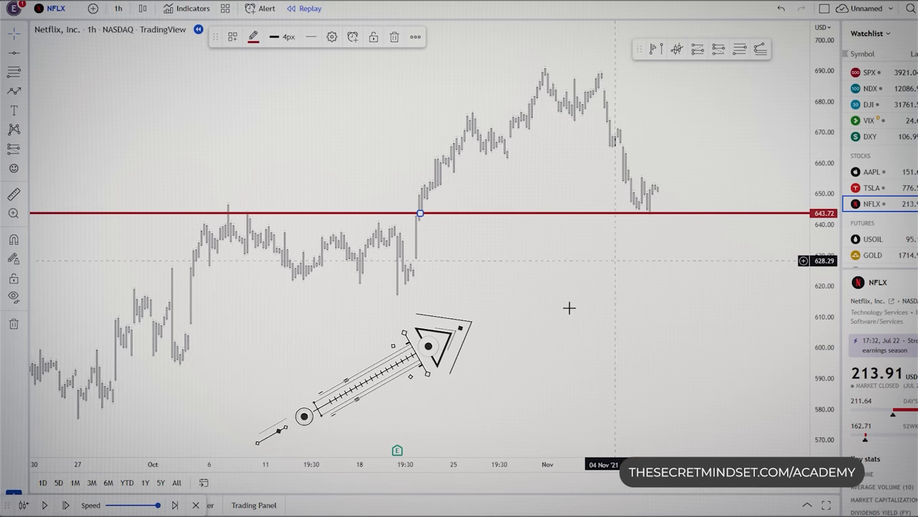
scroll(569, 308, up, 2)
Advance the hourly NFLX replay bar by bar through 10 November until price dips below the support line and rebounds
click(69, 506)
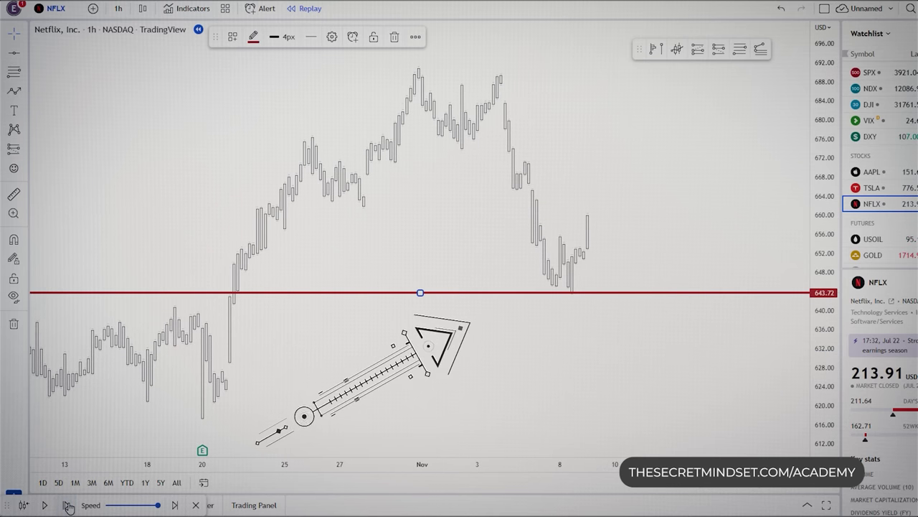
click(68, 506)
click(68, 506)
click(69, 508)
click(67, 505)
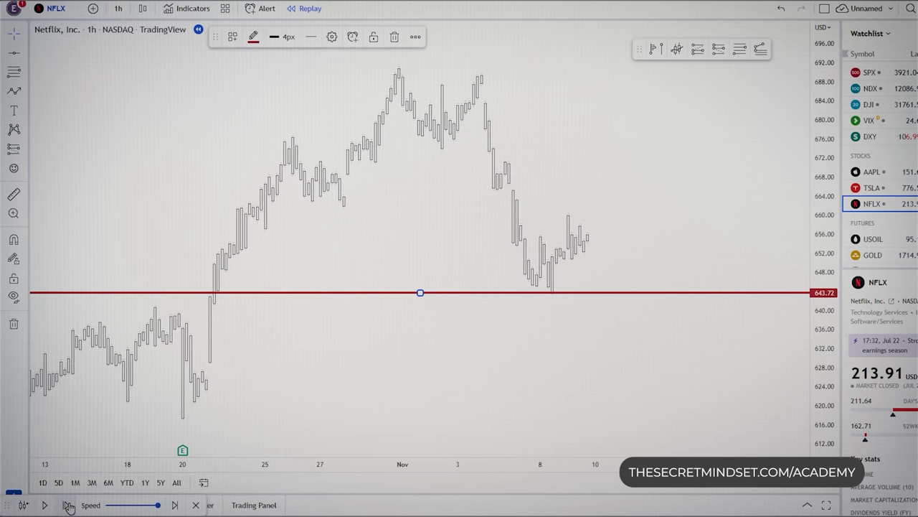
click(67, 505)
click(68, 505)
click(68, 505)
click(68, 505)
click(68, 505)
click(68, 505)
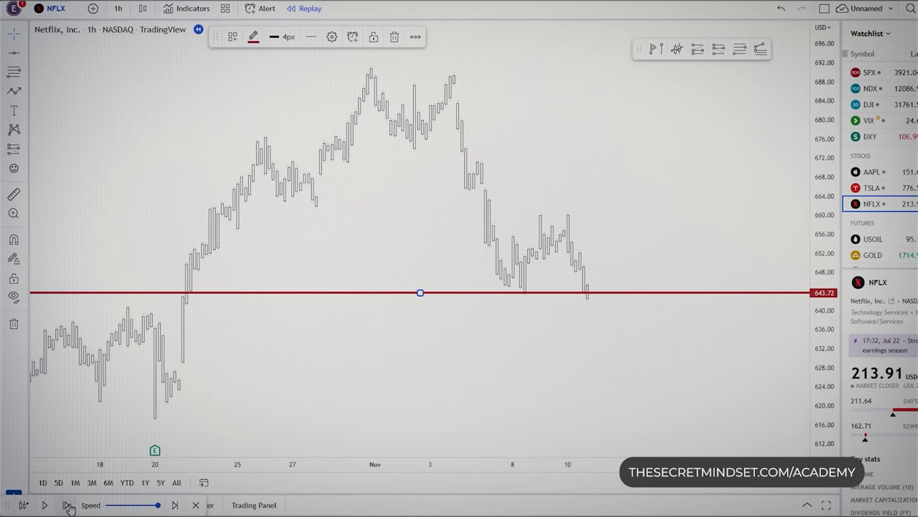
click(68, 505)
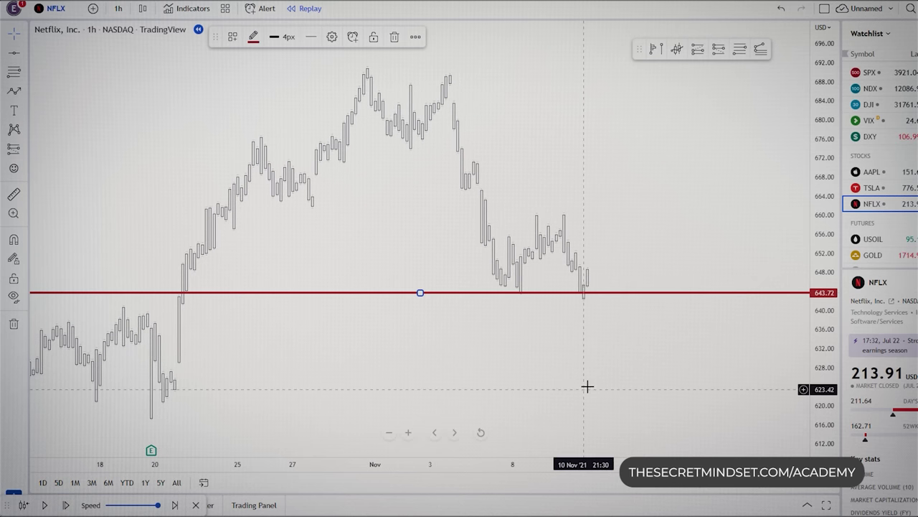
Place a long position after the 10 November NFLX clear-out with entry 649.19, stop 637.70 and target 687.48, and widen its time span
scroll(545, 377, up, 3)
scroll(477, 425, down, 10)
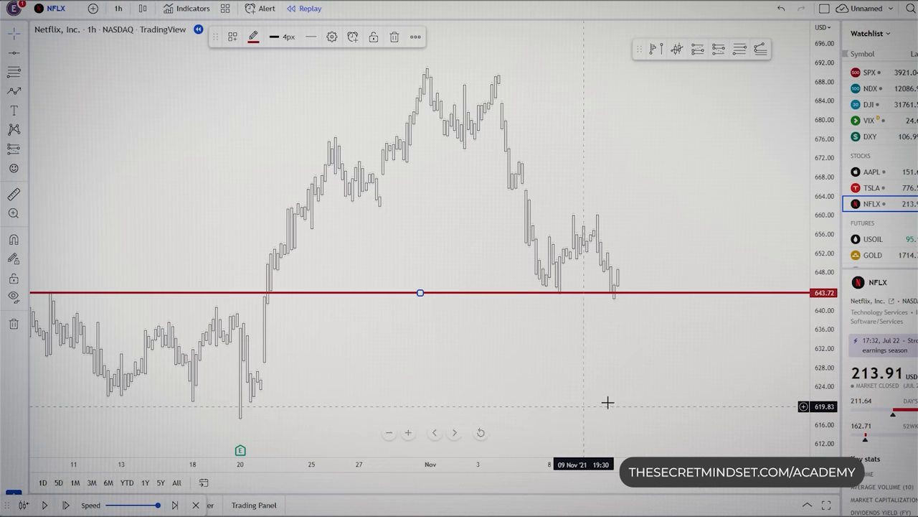
scroll(622, 281, up, 10)
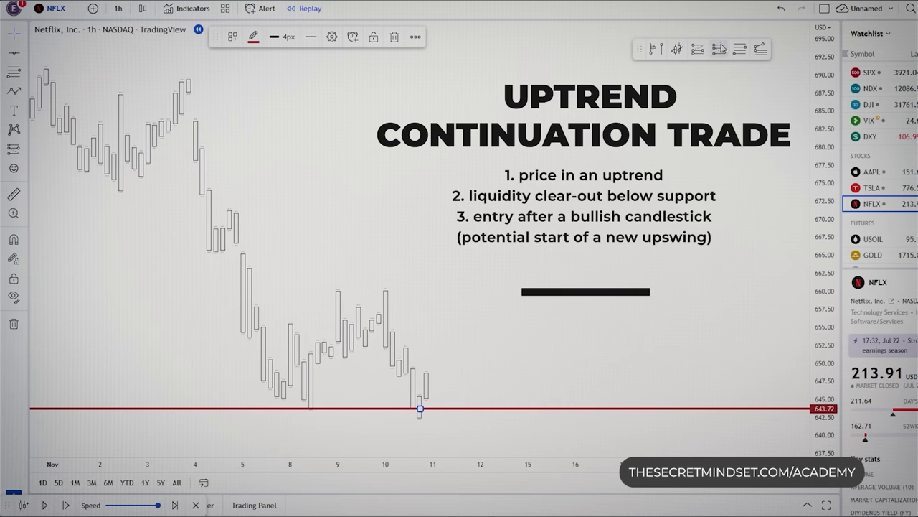
click(698, 49)
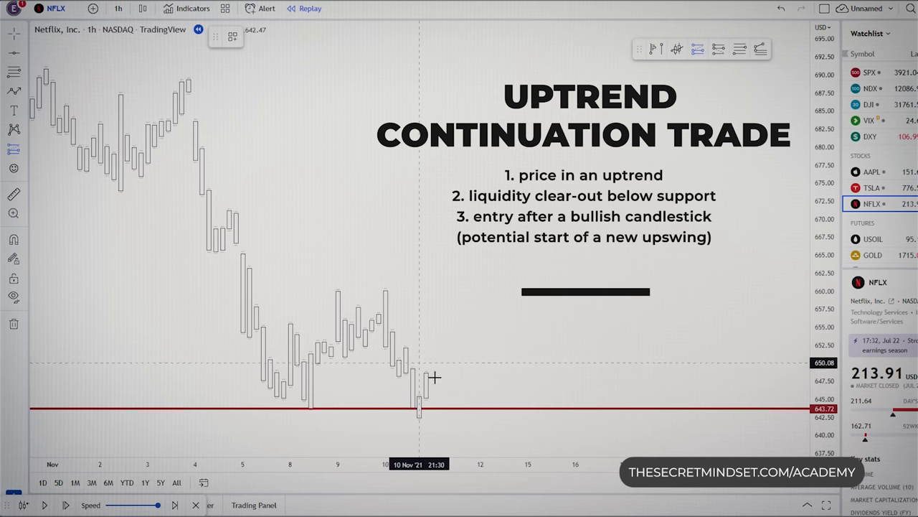
click(426, 369)
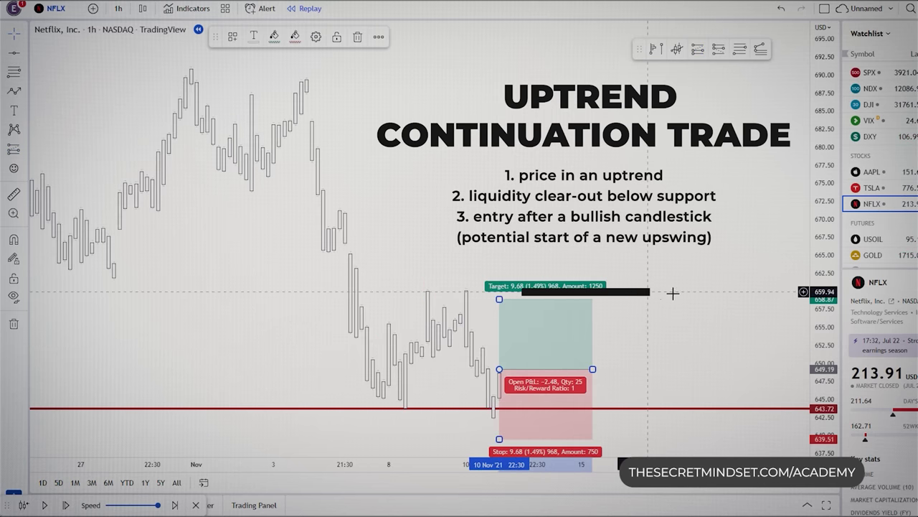
drag(816, 233, 816, 382)
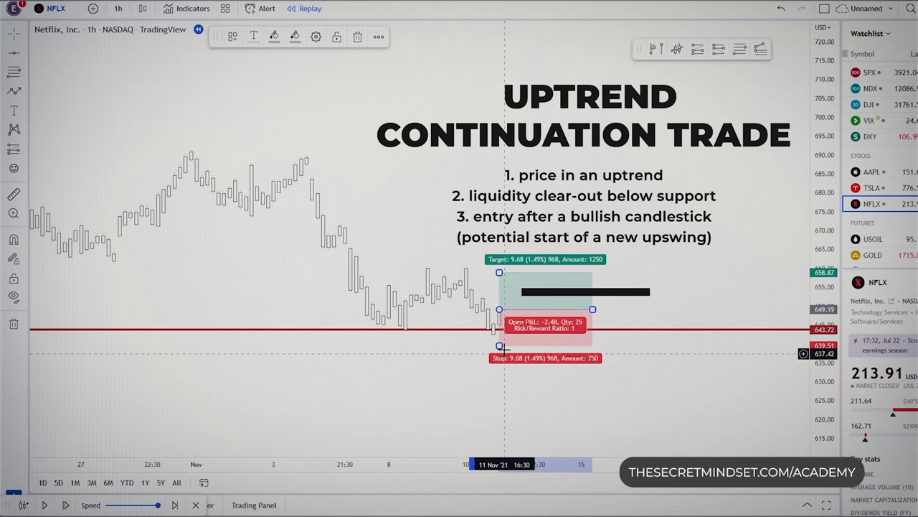
drag(499, 346, 500, 351)
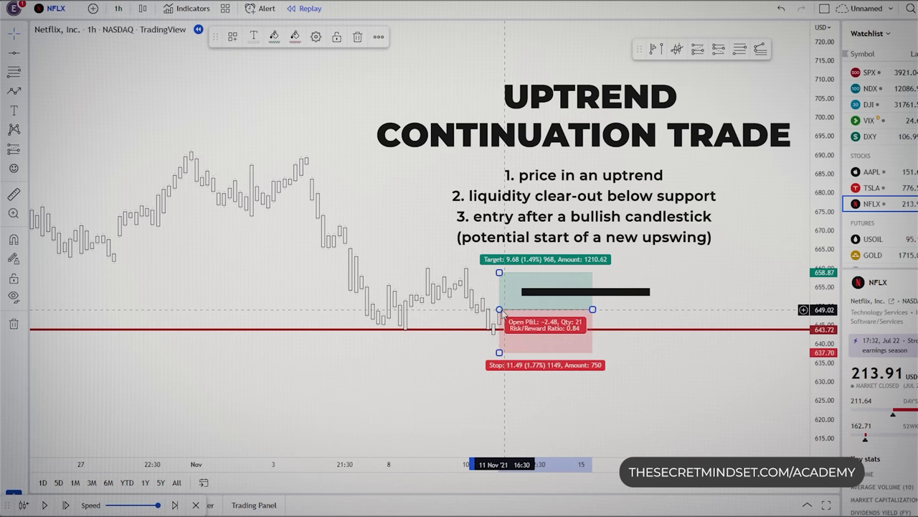
drag(499, 273, 523, 165)
scroll(576, 242, down, 5)
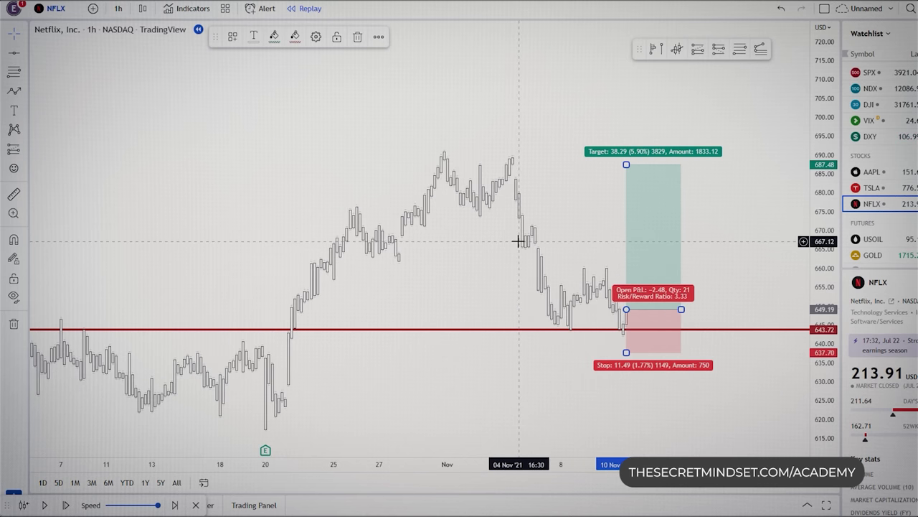
drag(486, 388, 312, 377)
drag(519, 299, 753, 301)
Play the NFLX replay until price rises through the long position's target, pause it, and review the whole trade
click(45, 506)
click(45, 505)
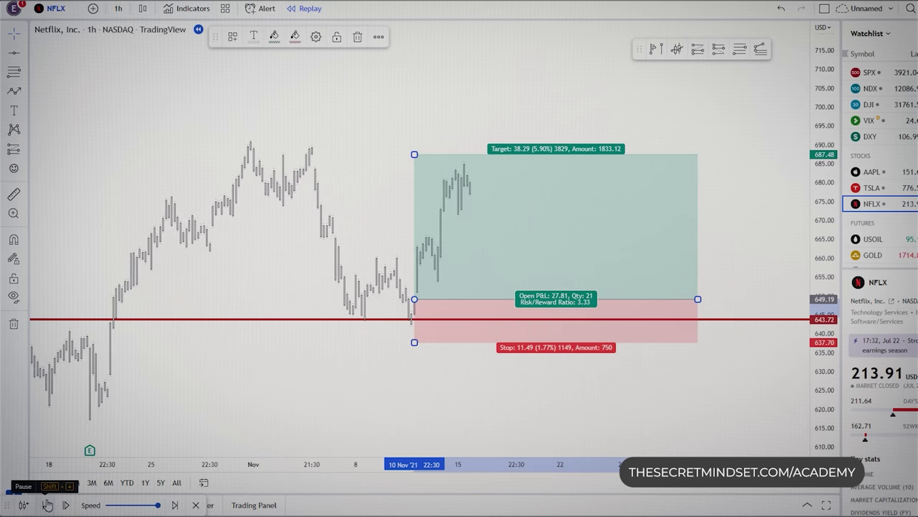
click(44, 505)
click(531, 366)
scroll(557, 351, down, 4)
drag(390, 412, 414, 349)
drag(832, 216, 831, 311)
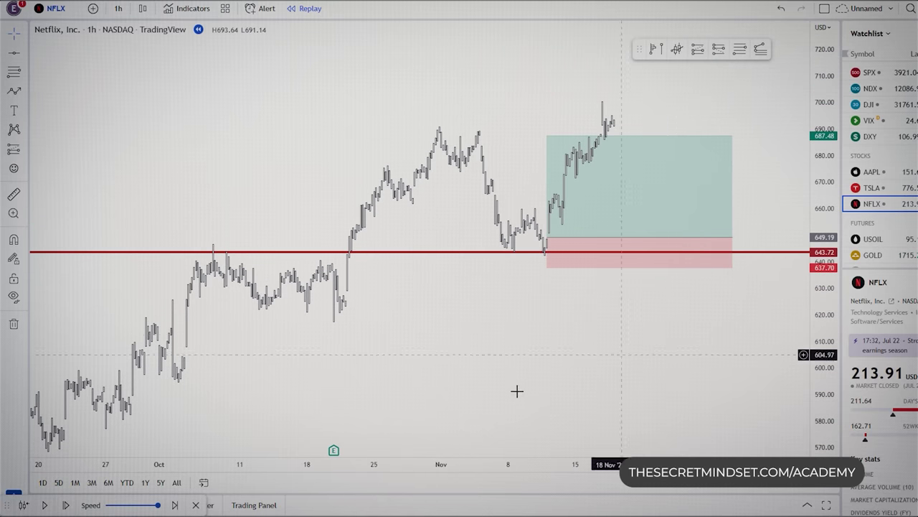
drag(517, 389, 510, 356)
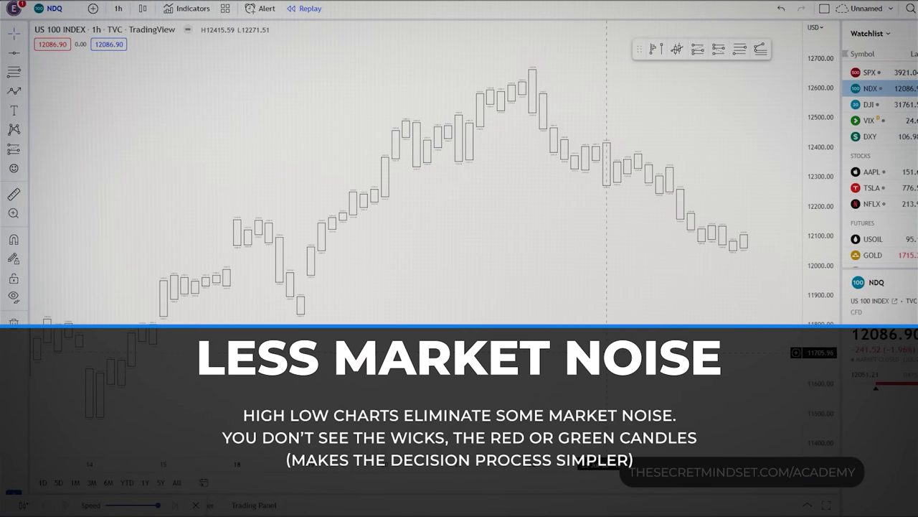
Examine the market swings and key support and resistance levels on the hourly US 100 index chart through June and July
scroll(612, 352, down, 4)
drag(439, 352, 756, 347)
scroll(629, 347, down, 5)
scroll(683, 345, down, 1)
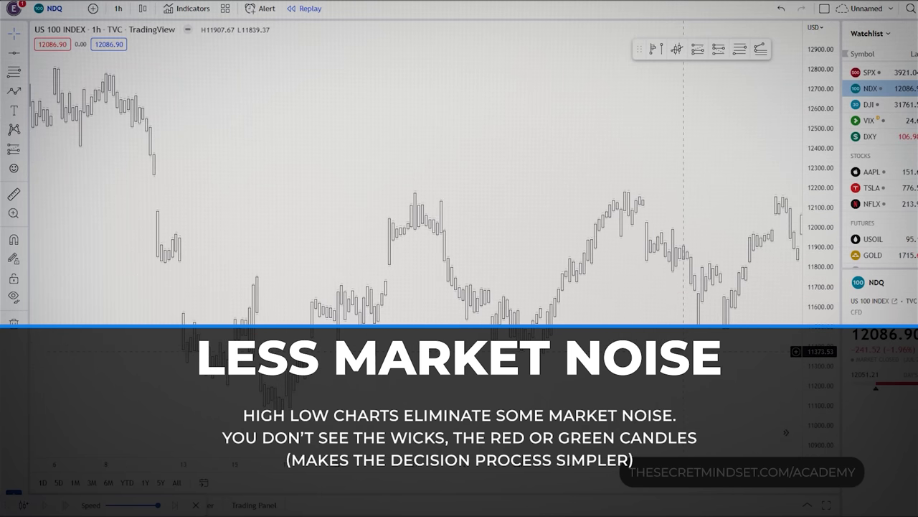
drag(683, 351, 455, 380)
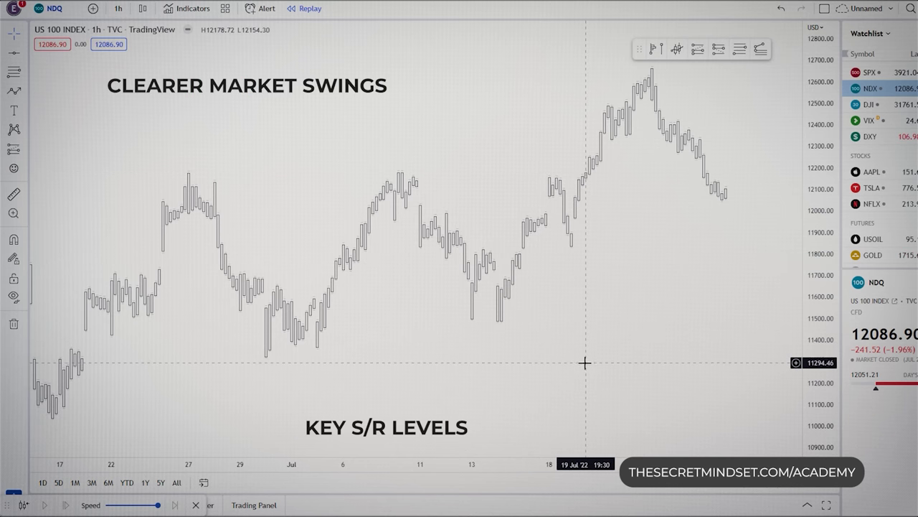
Review the hourly US 100 index swings back to late April, and follow them forward to the July rally and decline
scroll(586, 363, down, 6)
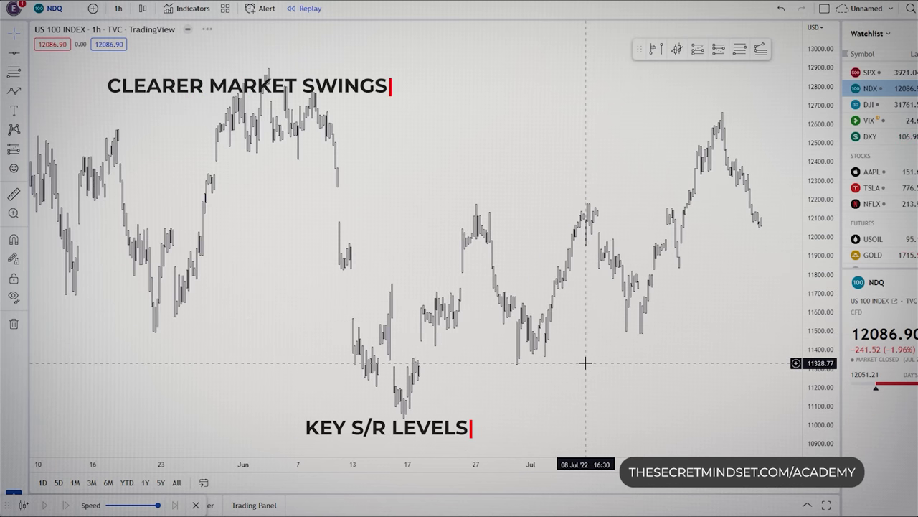
scroll(573, 366, up, 3)
drag(408, 374, 701, 370)
drag(368, 369, 565, 364)
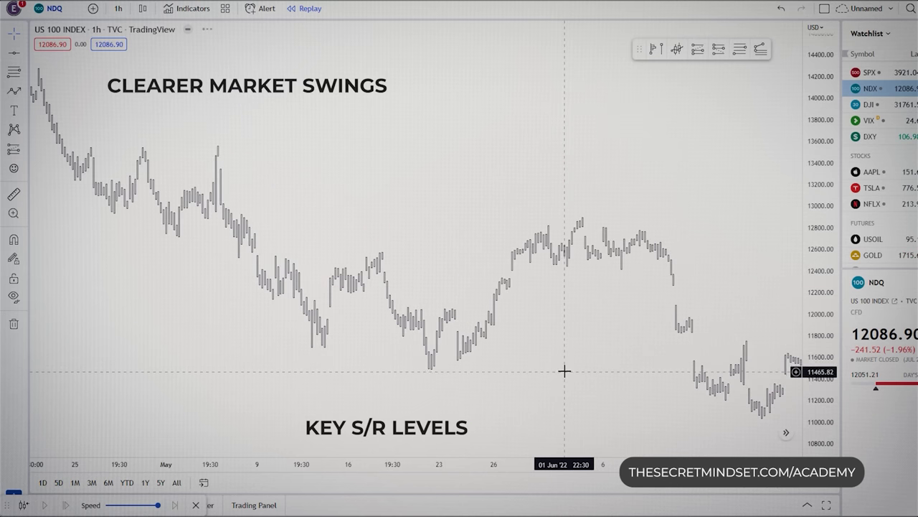
drag(327, 209, 669, 276)
scroll(648, 309, right, 15)
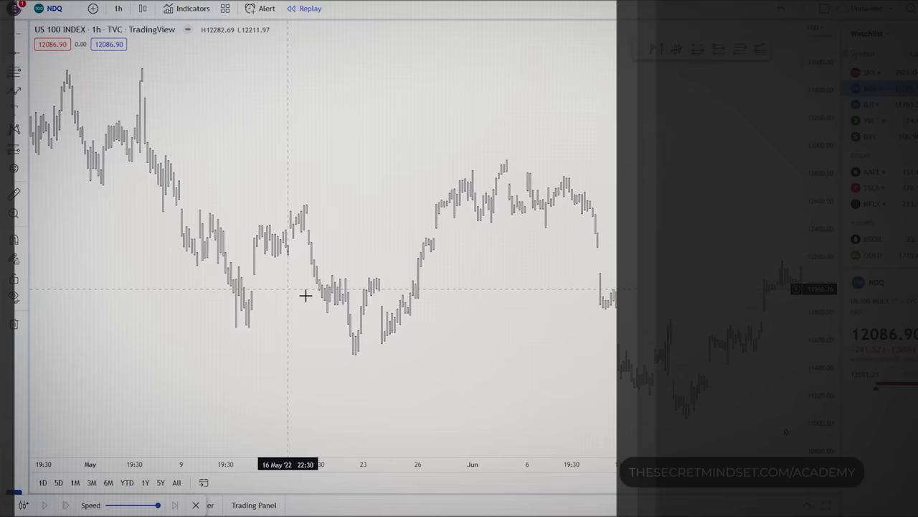
scroll(402, 334, up, 5)
drag(366, 329, 757, 316)
scroll(516, 345, up, 4)
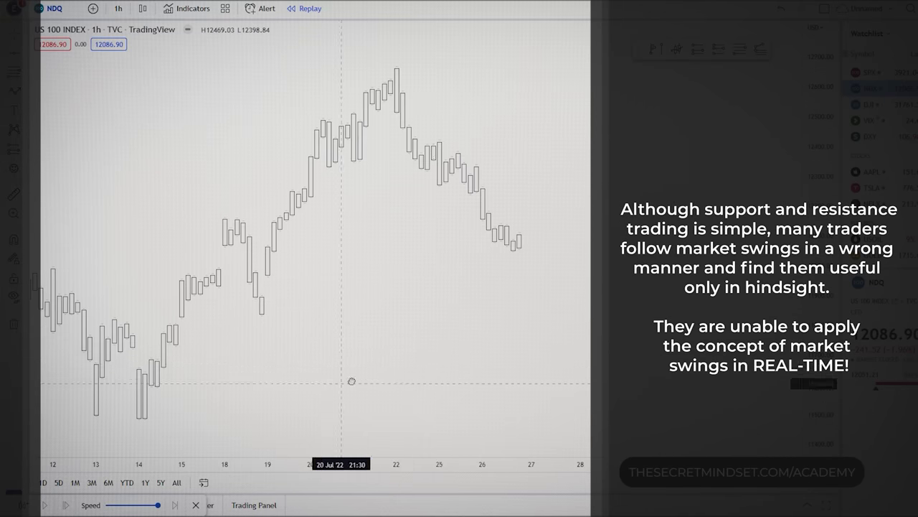
drag(352, 379, 597, 366)
scroll(459, 367, up, 1)
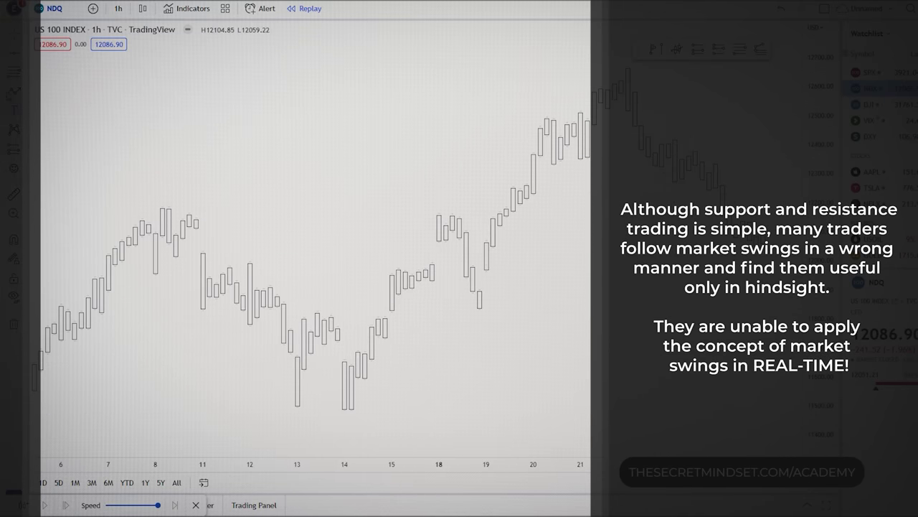
Trace the US 100 index swings with an arrowed path from the 14 July low over the 12,660 peak down to 12030.90
click(345, 409)
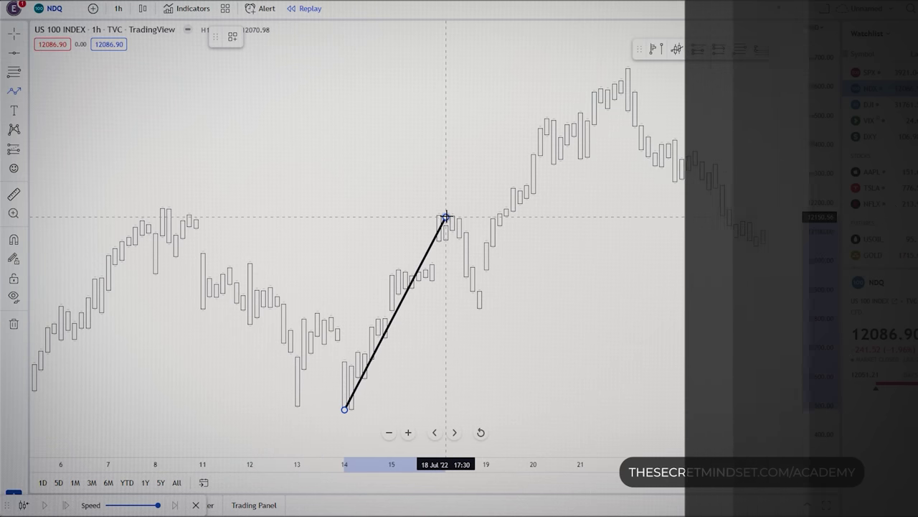
click(445, 217)
click(480, 313)
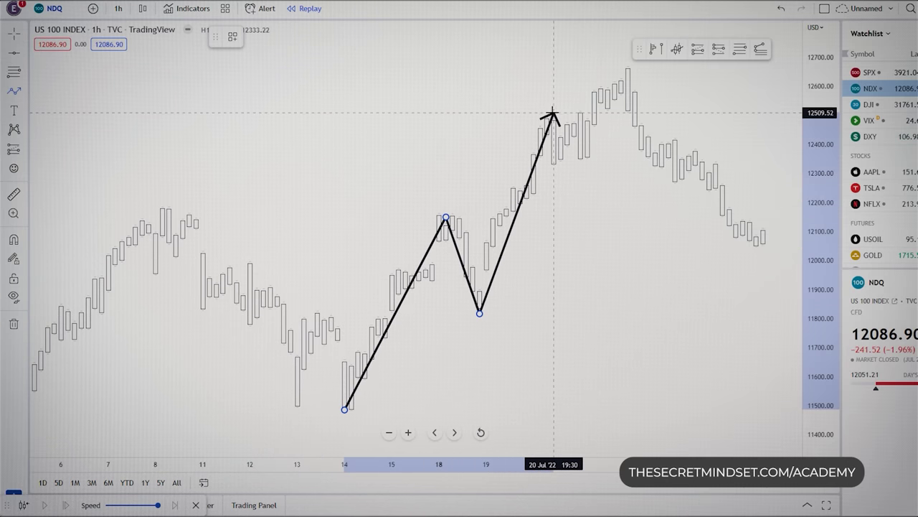
click(561, 167)
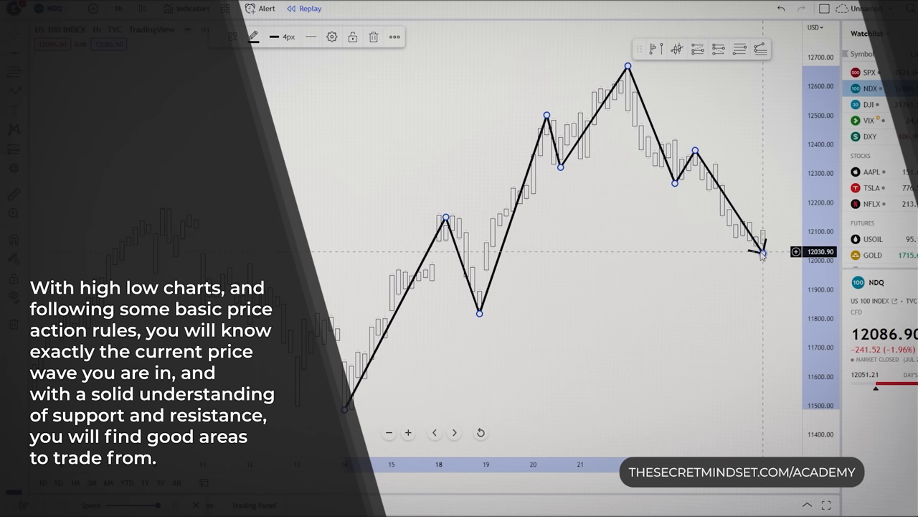
drag(652, 318, 595, 318)
scroll(531, 272, up, 2)
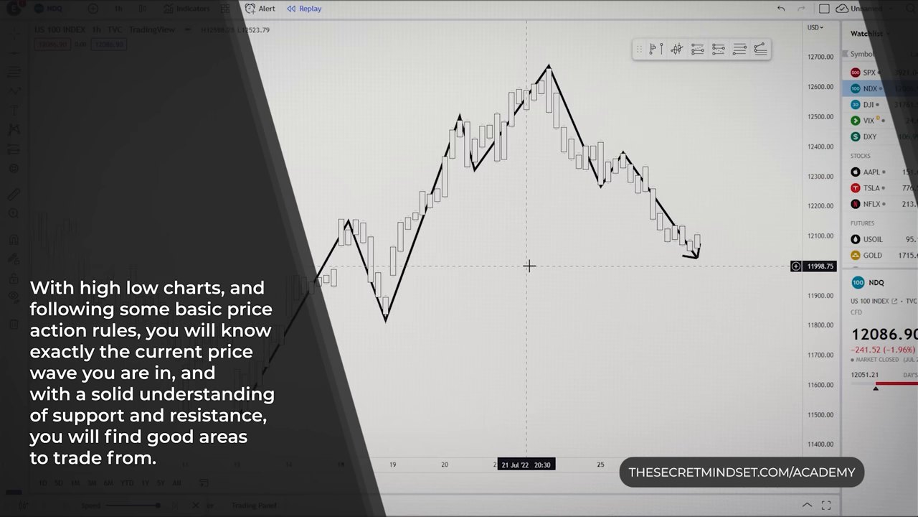
click(583, 187)
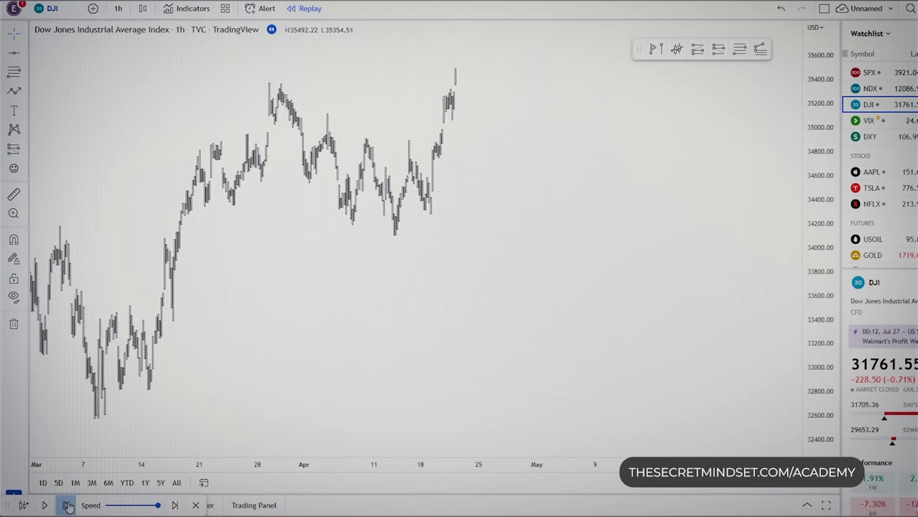
Advance the hourly Dow Jones replay bar by bar until price falls from the April high to the mid-April swing low
click(68, 506)
click(67, 507)
click(67, 506)
click(67, 507)
click(67, 506)
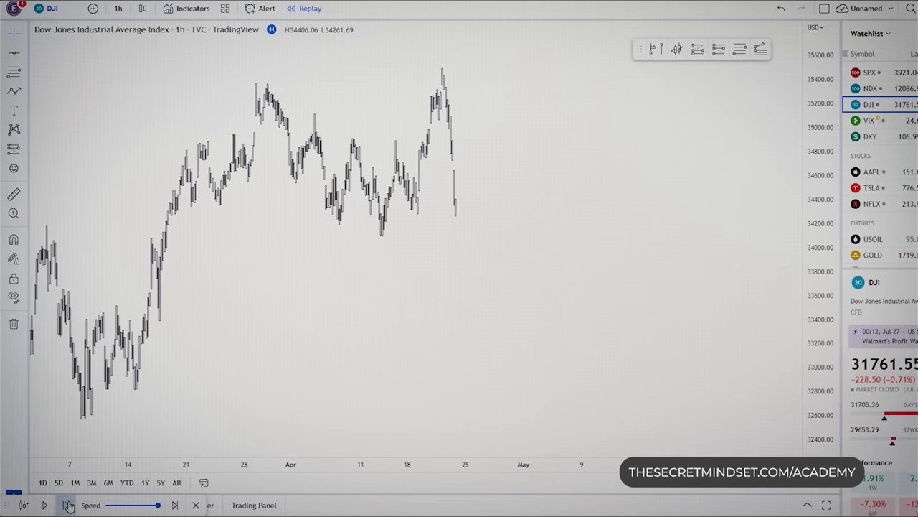
click(67, 507)
Draw a horizontal support line at 34109.39 along the mid-April swing low on the Dow Jones chart
scroll(138, 309, down, 1)
click(14, 54)
click(419, 217)
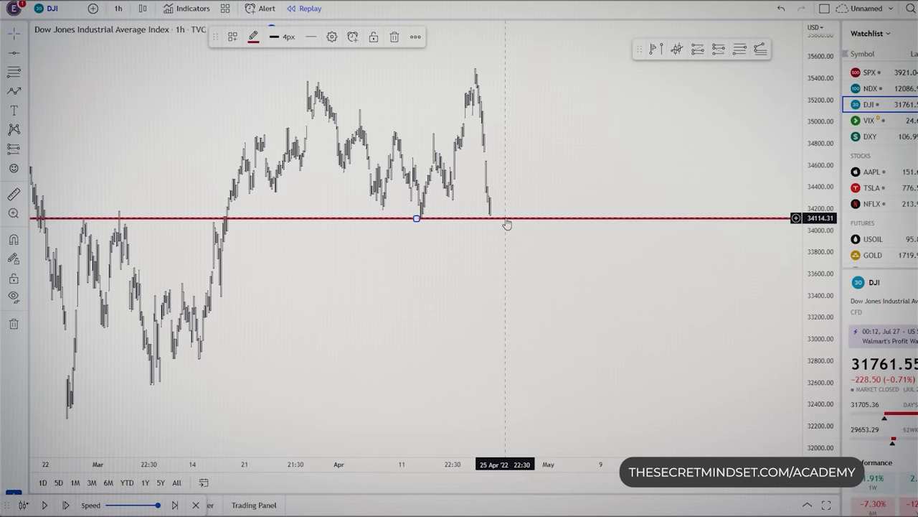
Draw a rising trend line from the 23 February low at 32290.53 through the early March low
click(23, 52)
click(71, 40)
click(65, 415)
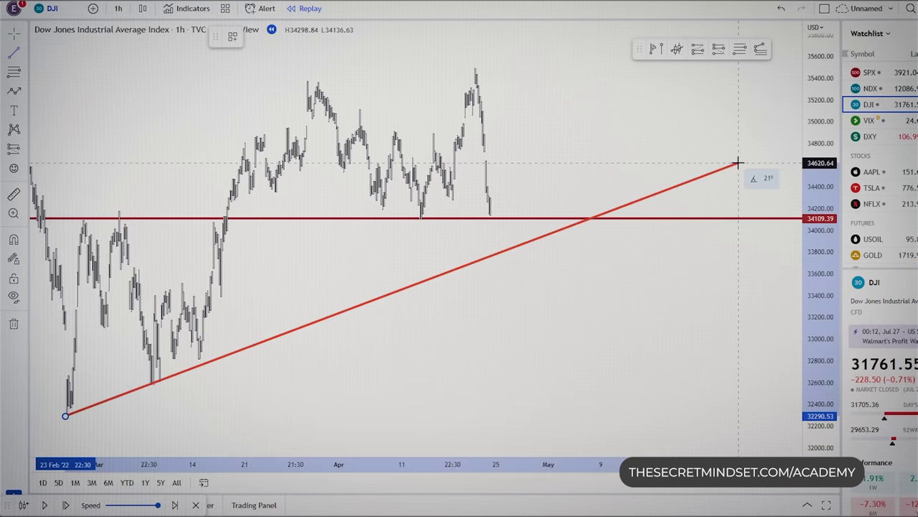
click(629, 281)
Advance the Dow Jones replay bar by bar until price breaks both lines, retests 34109.39 from below and prints a bearish bar
scroll(445, 344, up, 2)
drag(434, 355, 512, 360)
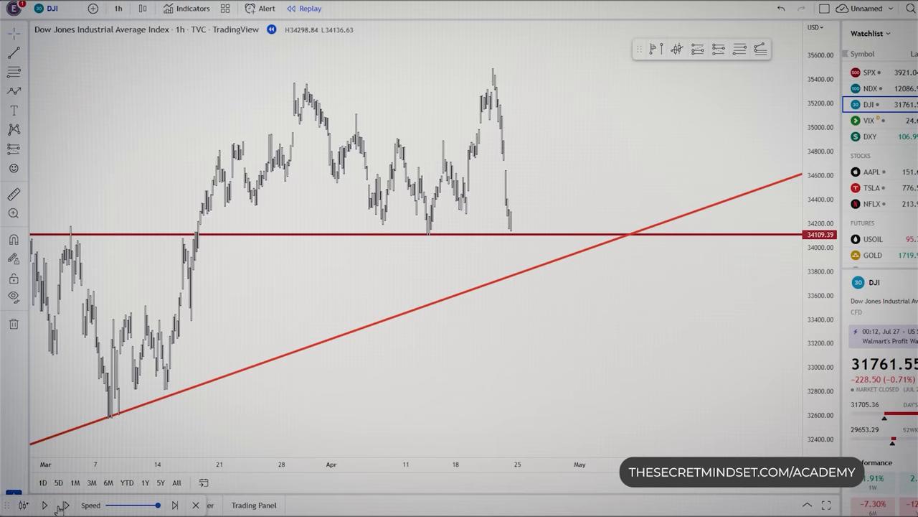
click(64, 507)
click(64, 506)
click(64, 507)
click(64, 507)
click(65, 506)
click(64, 507)
click(65, 507)
click(65, 506)
click(64, 506)
click(64, 507)
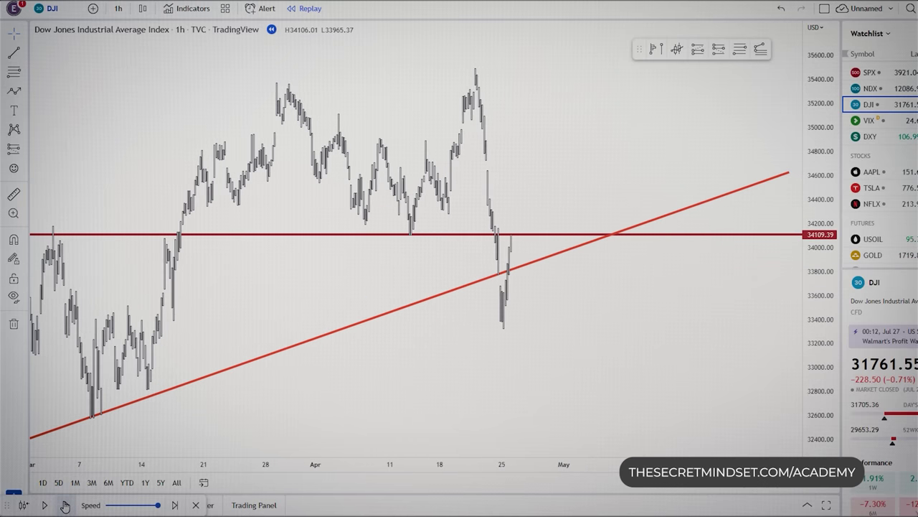
click(65, 507)
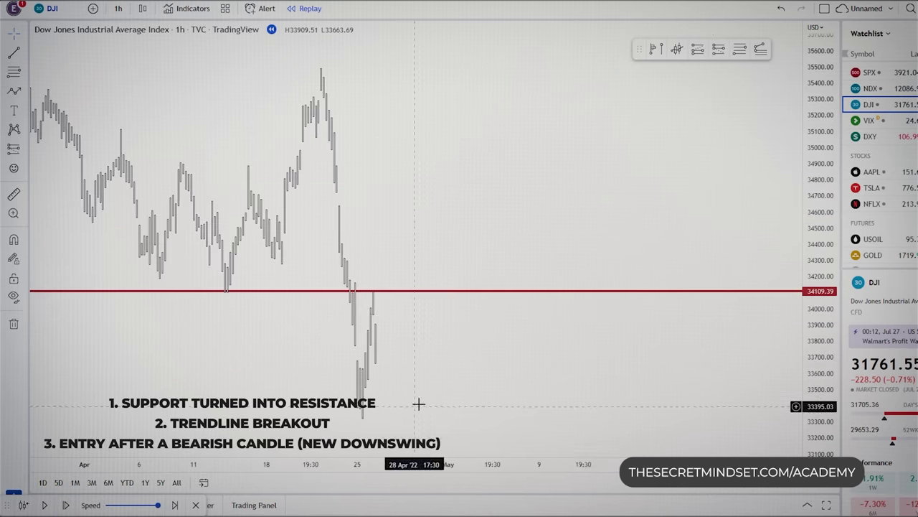
Place a short position below the 26 April bearish bar, with entry at 33650.02 and the stop 642.43 points above it
scroll(546, 360, down, 2)
scroll(566, 352, up, 6)
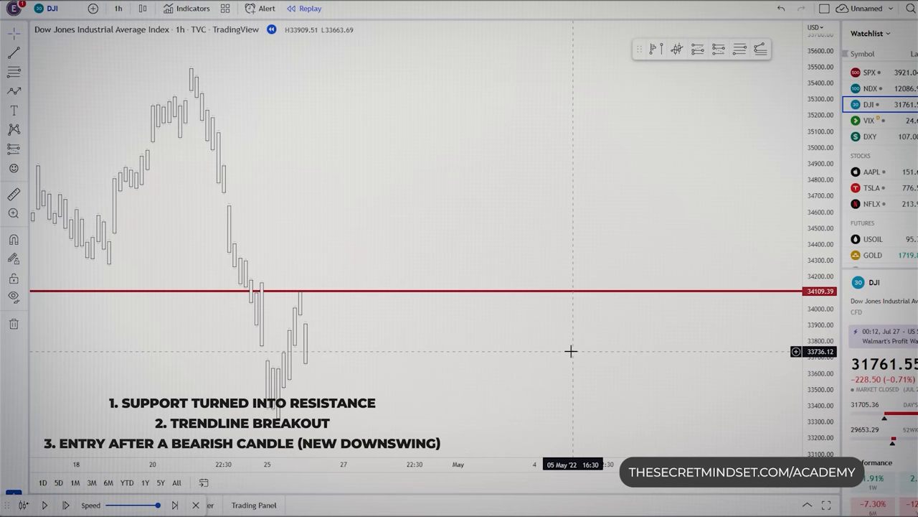
scroll(576, 350, down, 5)
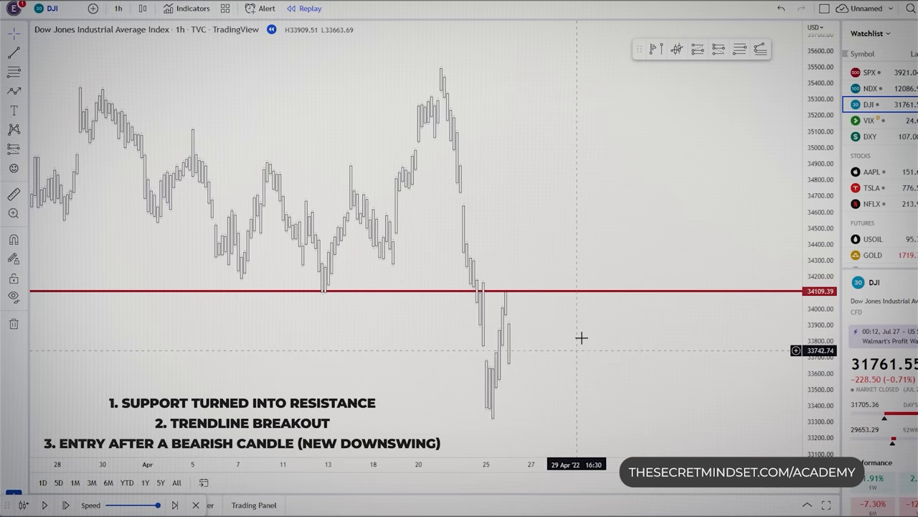
click(509, 366)
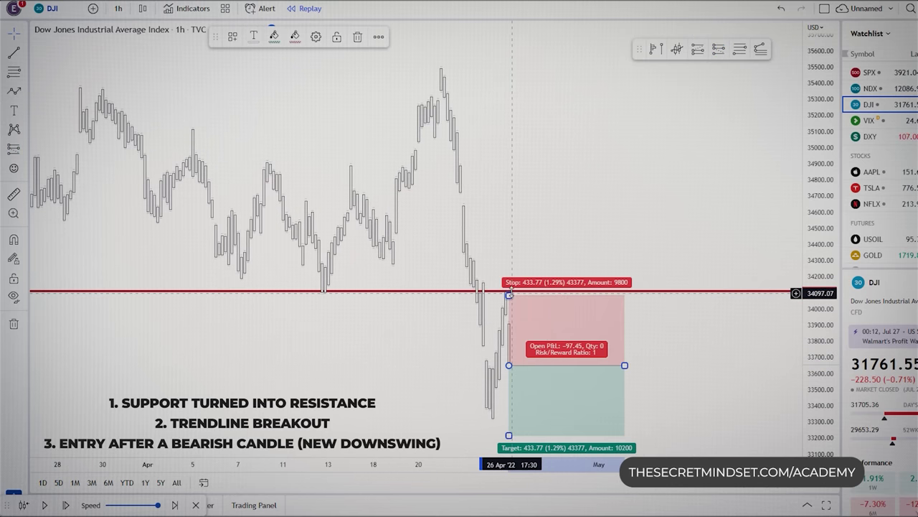
drag(509, 294, 522, 260)
Lower the short position's target to 1308.84 points below entry, at the February swing low, and widen its time span
scroll(574, 301, down, 5)
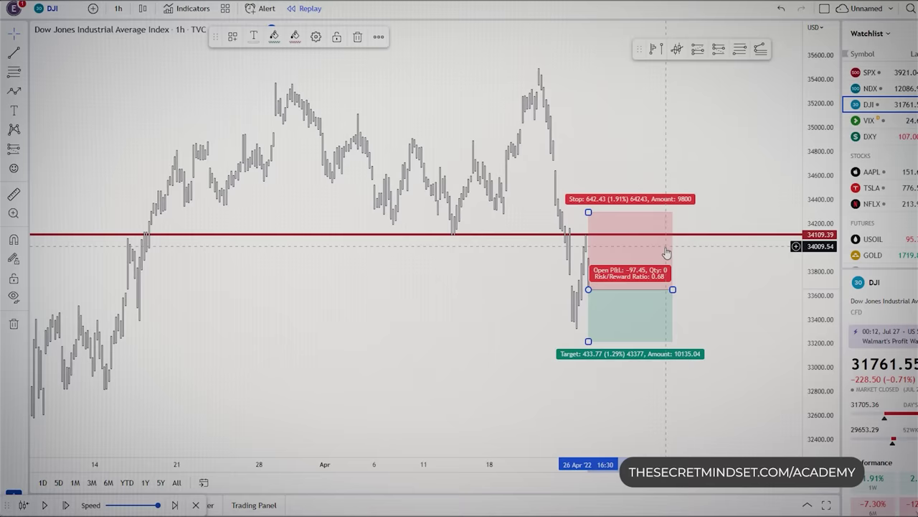
scroll(515, 388, up, 1)
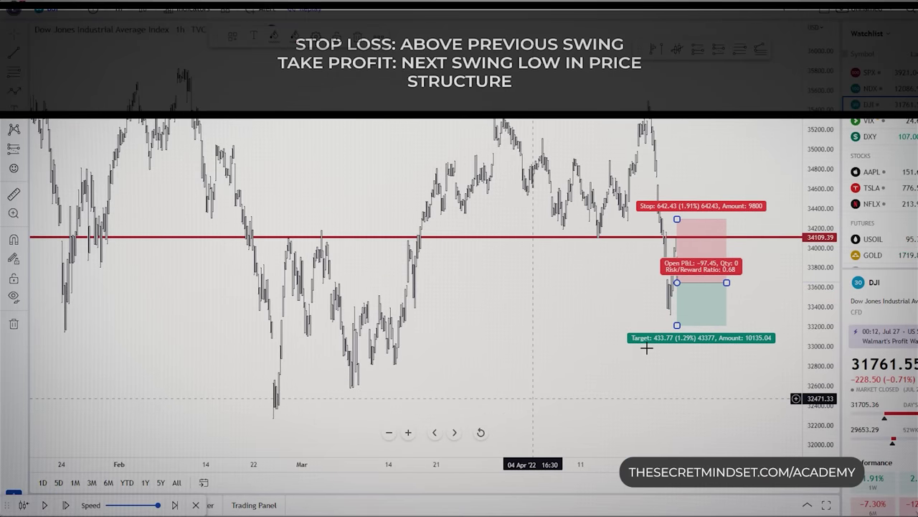
drag(679, 336, 661, 411)
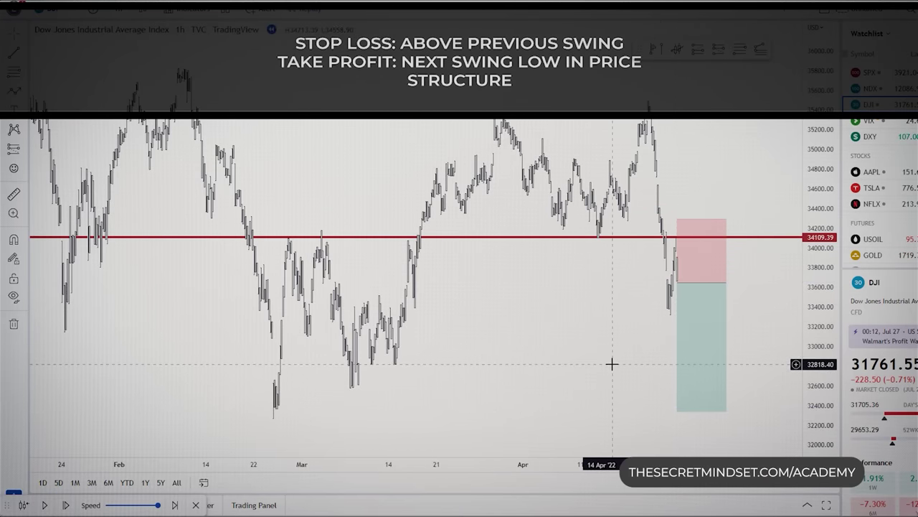
scroll(588, 355, up, 2)
scroll(708, 239, up, 3)
drag(670, 291, 749, 290)
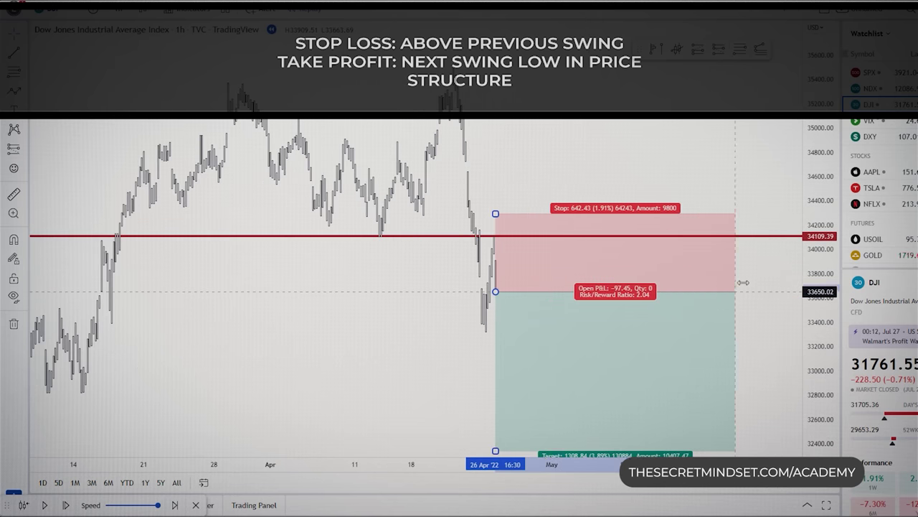
Play the Dow Jones replay to follow the short trade
click(380, 351)
scroll(380, 351, down, 4)
scroll(379, 351, up, 2)
click(48, 506)
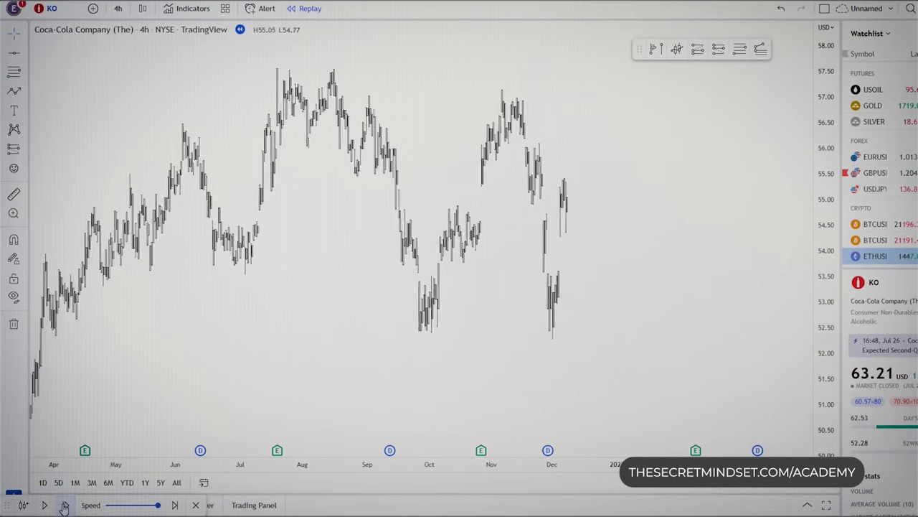
Draw a horizontal resistance line at 57.57 along the August highs on the 4-hour Coca-Cola chart
click(292, 89)
click(349, 199)
scroll(349, 198, up, 9)
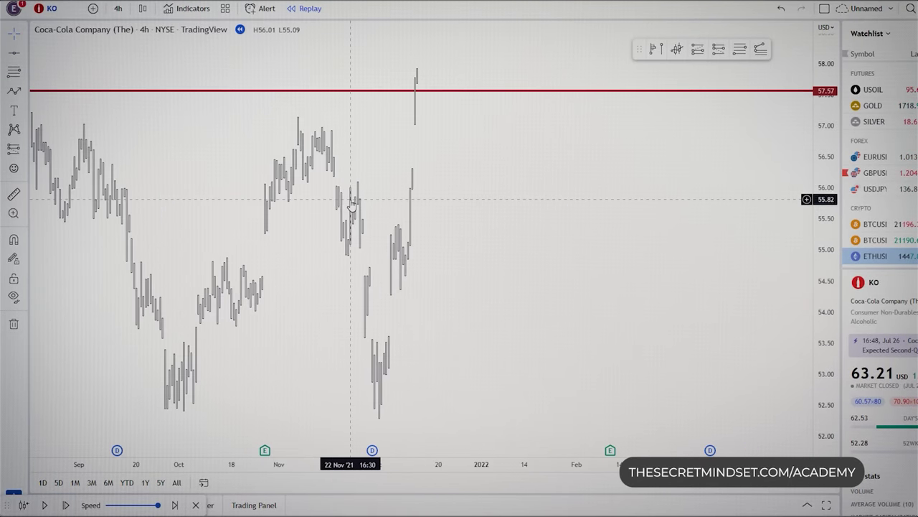
Advance the Coca-Cola replay bar by bar until price retests the 57.57 line from above and turns up
drag(330, 197, 510, 193)
click(65, 505)
click(65, 505)
click(66, 507)
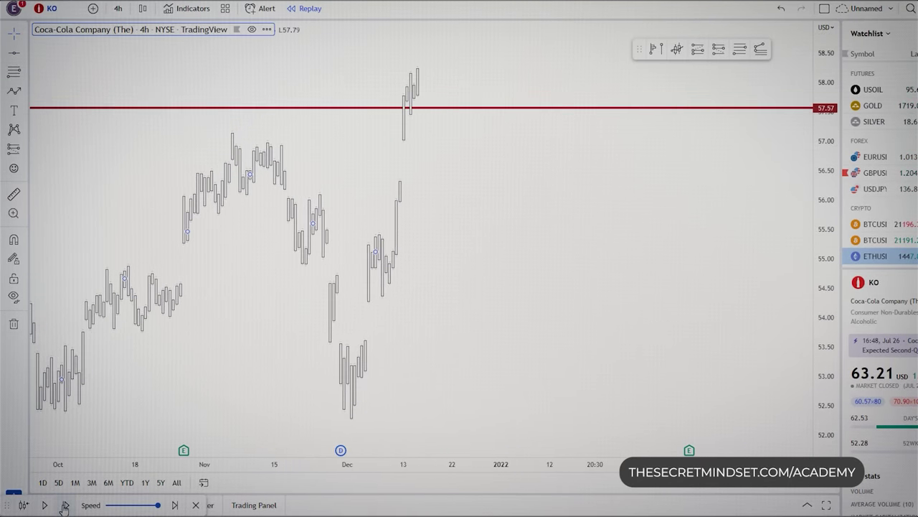
Place a long position after the 15 December Coca-Cola bullish bar with entry 58.27 and stop 56.85
scroll(629, 244, down, 8)
scroll(559, 255, up, 14)
scroll(331, 288, down, 5)
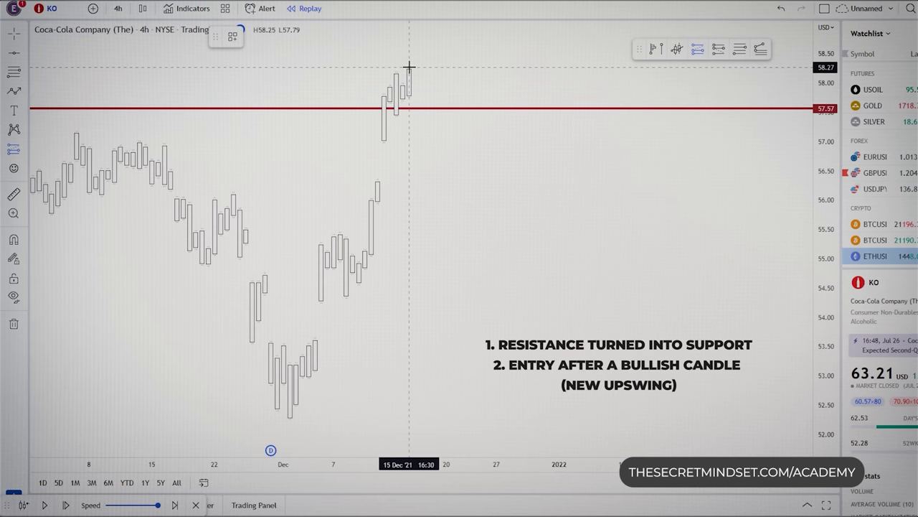
click(409, 67)
scroll(502, 205, down, 5)
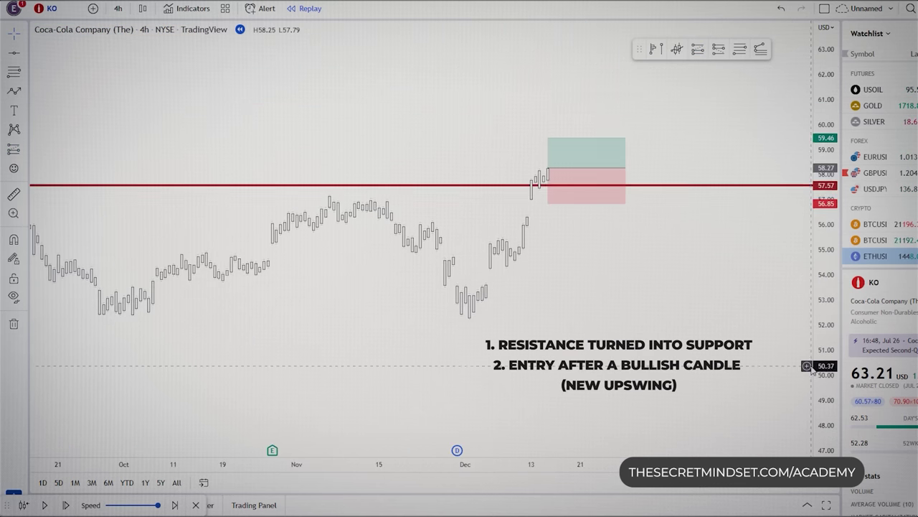
Raise the long position's target to 62.56 and widen its time span
drag(821, 370, 822, 343)
drag(548, 124, 569, 36)
drag(626, 158, 796, 156)
click(632, 324)
Play the Coca-Cola replay through January 2022, pausing to extend the long position's time span while the trade is running
scroll(632, 323, down, 3)
drag(658, 334, 518, 370)
click(45, 505)
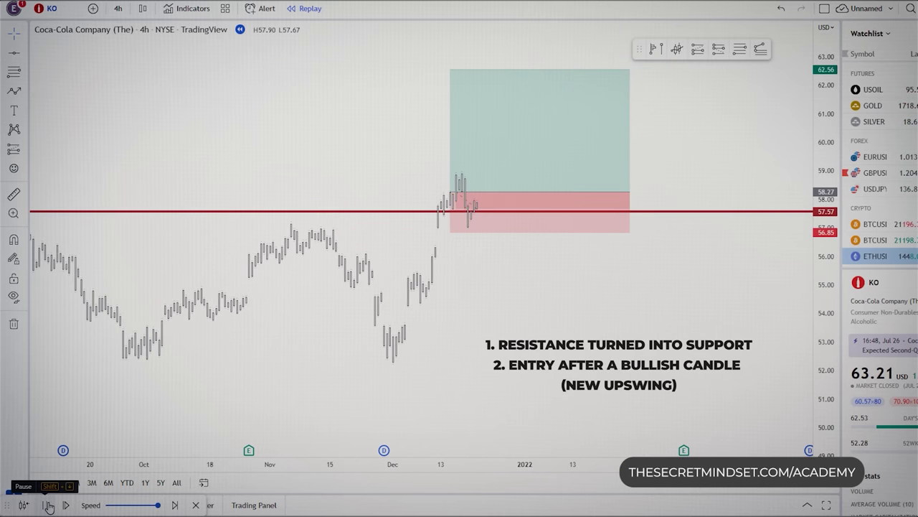
click(49, 506)
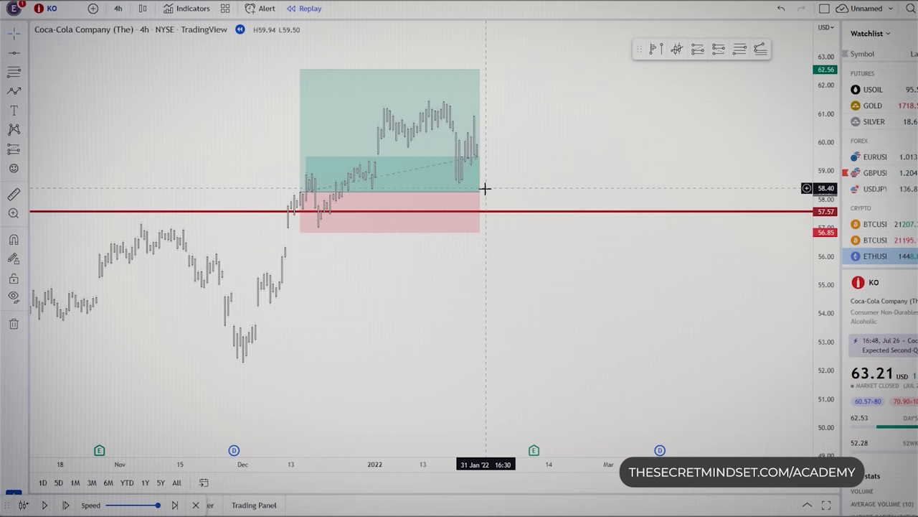
drag(481, 191, 642, 179)
click(48, 507)
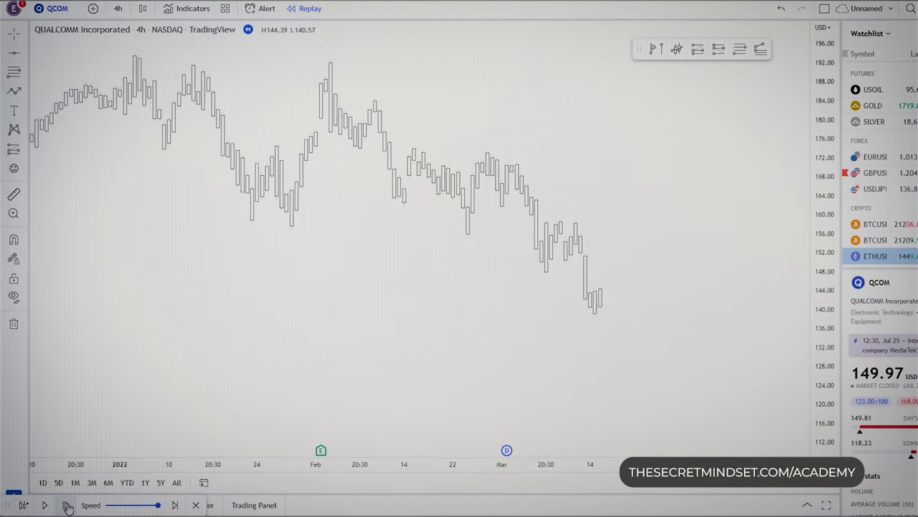
Advance the 4-hour Qualcomm replay to the March rebound and draw a horizontal line at 157.49 along the late-January swing low
click(67, 506)
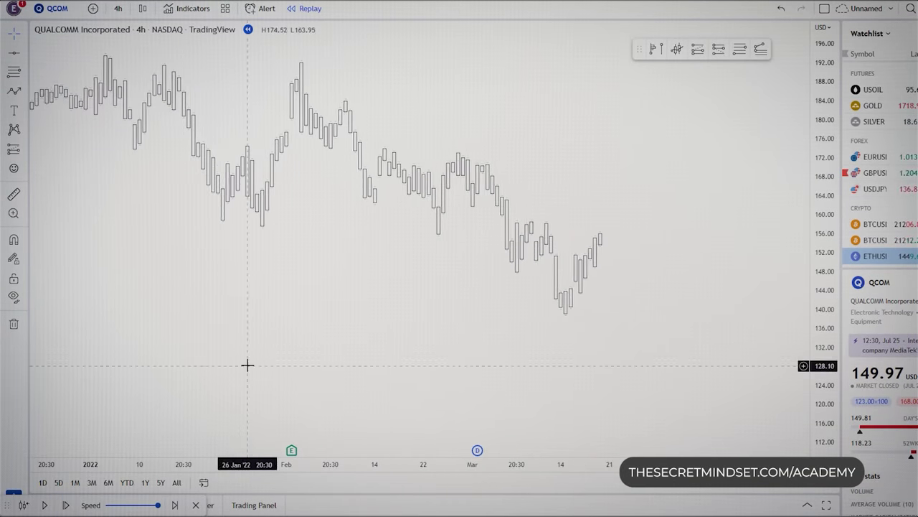
click(308, 226)
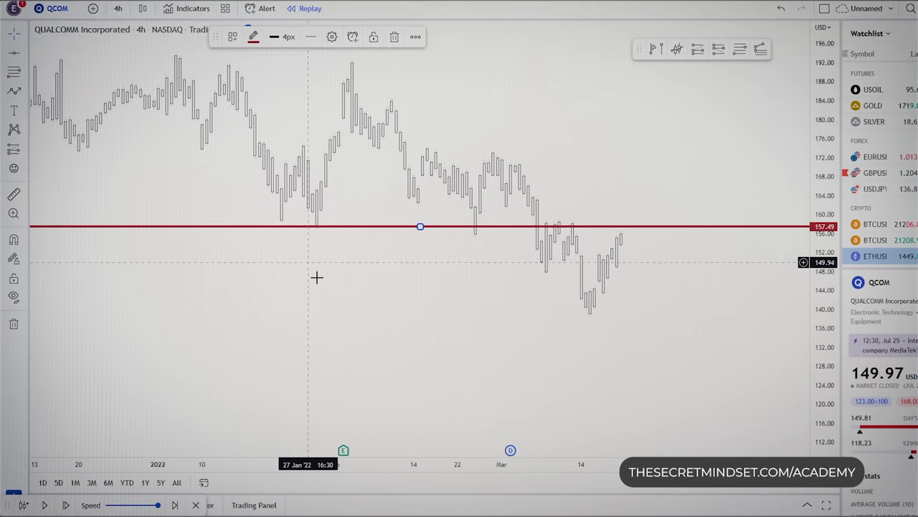
click(317, 279)
Advance the Qualcomm replay bar by bar until price tests the 157.49 line from below and prints a bearish bar
scroll(337, 287, down, 3)
drag(358, 294, 200, 291)
click(66, 506)
click(66, 507)
click(66, 507)
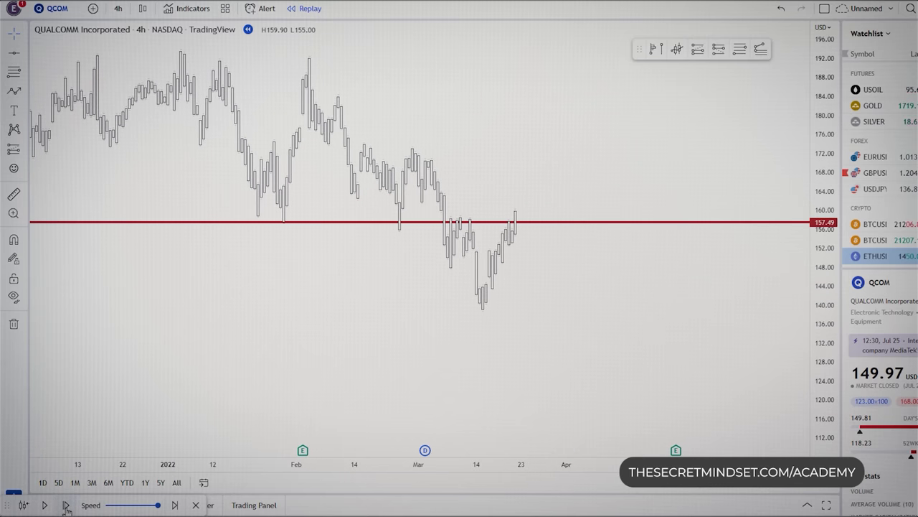
click(66, 507)
click(66, 506)
scroll(435, 226, up, 3)
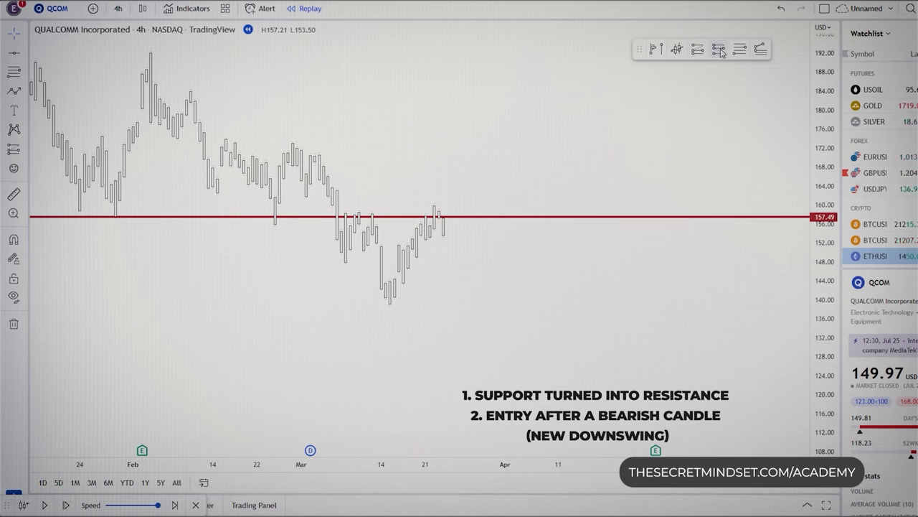
Place a short position at 152.87 on the bearish retest bar, set its target 30.29 below at the October swing low, and widen its time span
click(444, 238)
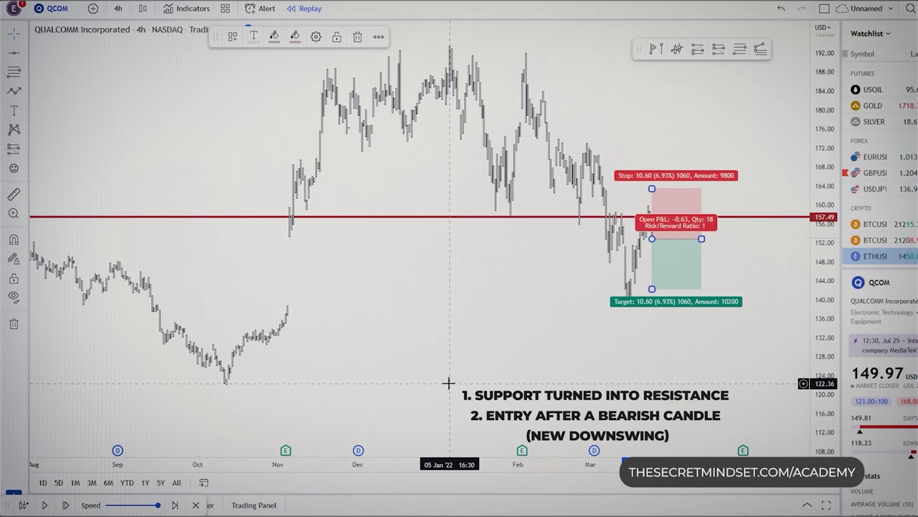
mouse_move(652, 288)
mouse_down()
mouse_move(652, 391)
mouse_move(652, 371)
mouse_move(648, 383)
mouse_up()
click(493, 328)
scroll(492, 328, down, 6)
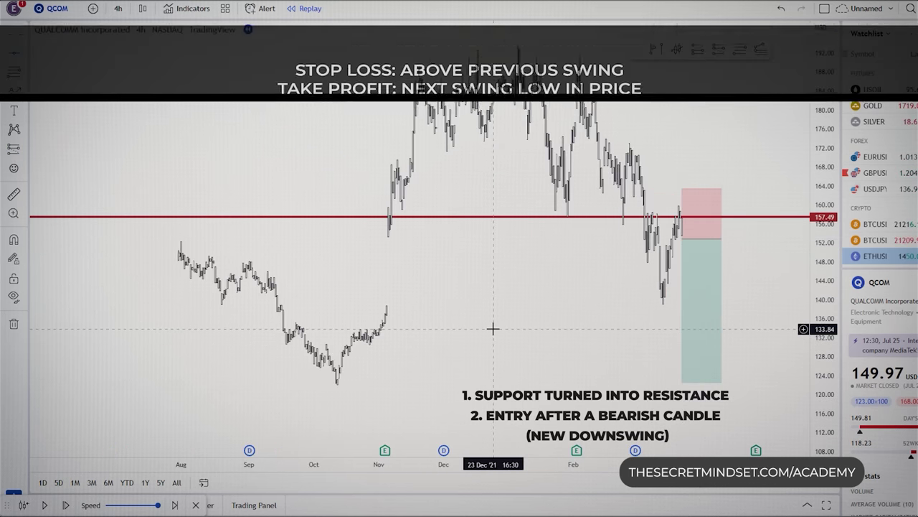
scroll(641, 282, up, 10)
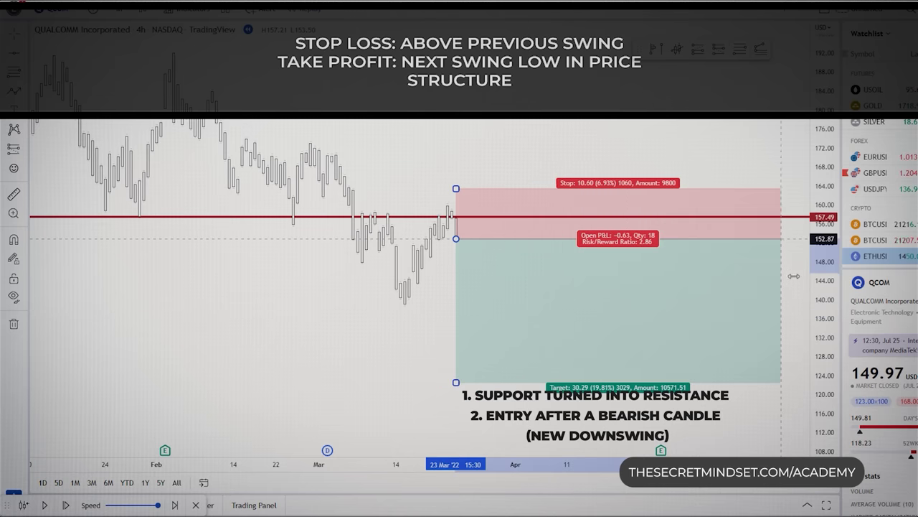
Play the Qualcomm replay to mid-April and move the short position's stop down to its entry price, 0.01 away
click(47, 505)
click(49, 505)
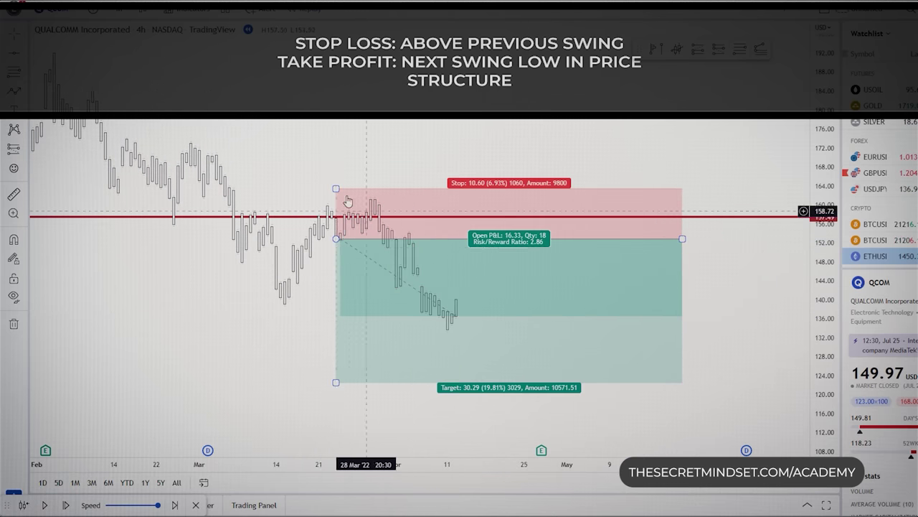
drag(336, 188, 336, 239)
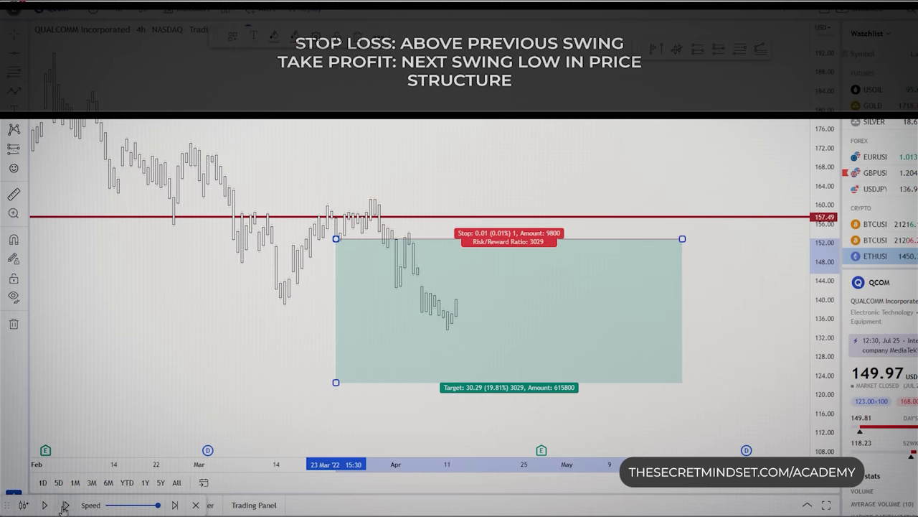
Continue the Qualcomm replay through May, pausing to extend the short position's time span while the trade is running
click(48, 505)
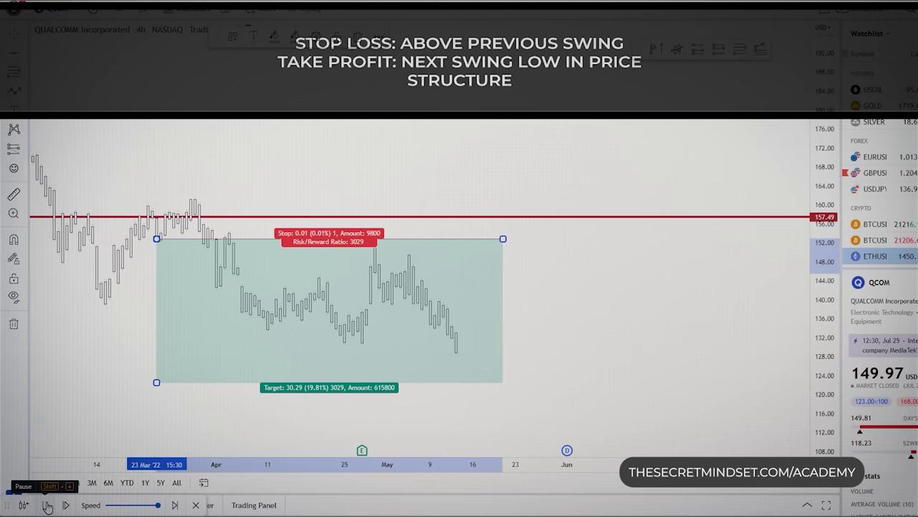
click(48, 506)
drag(419, 239, 681, 242)
scroll(249, 390, down, 4)
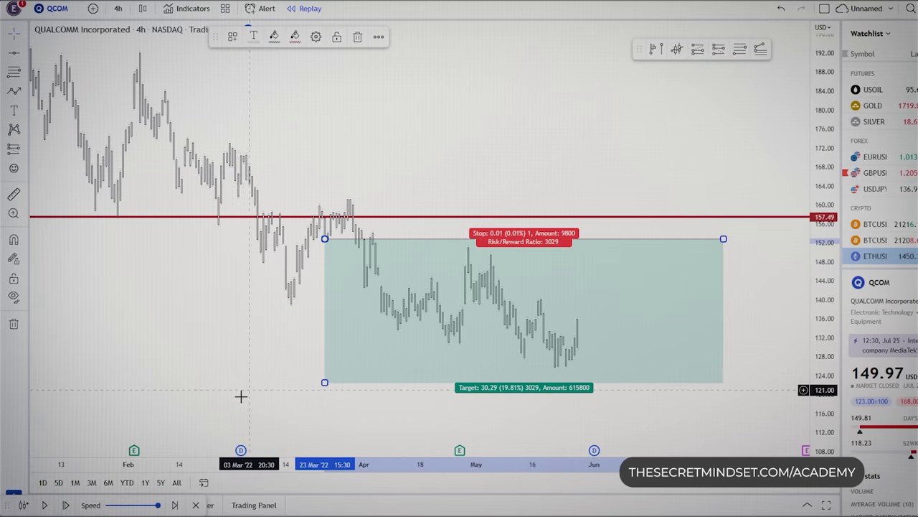
click(44, 505)
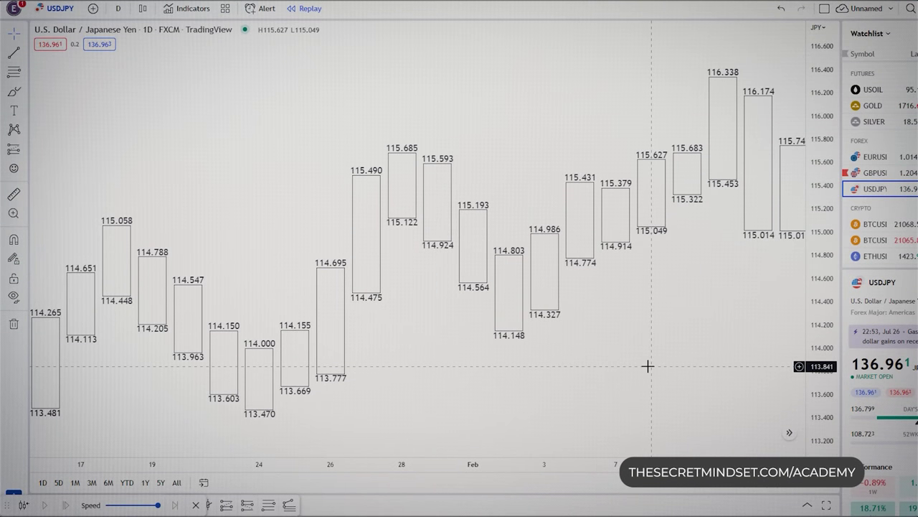
scroll(648, 365, down, 5)
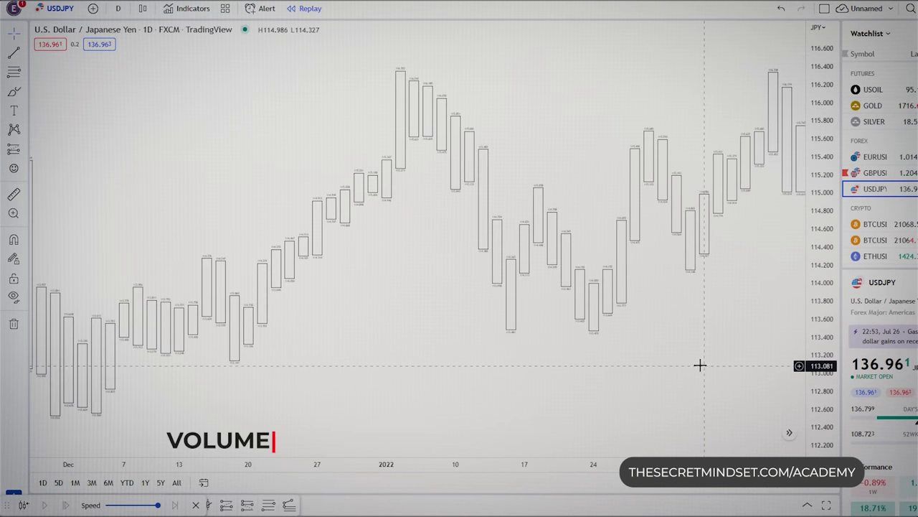
drag(699, 365, 549, 365)
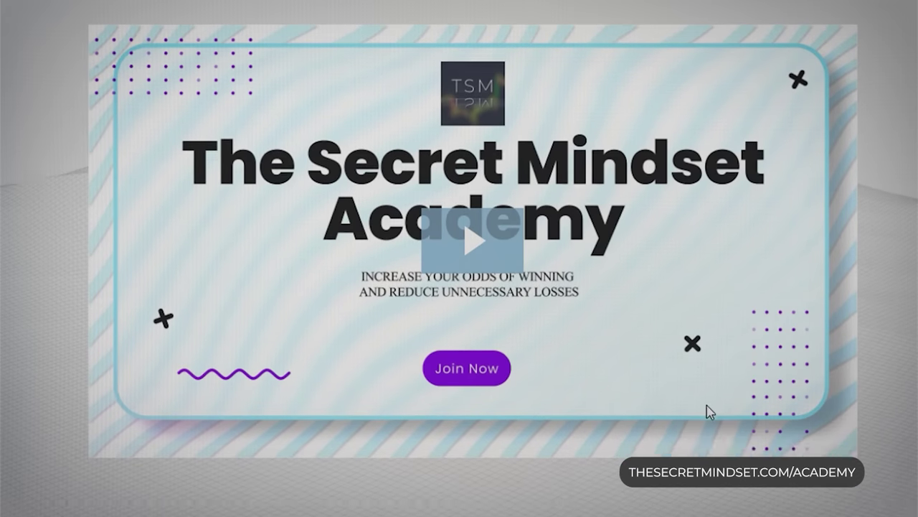
scroll(723, 430, down, 10)
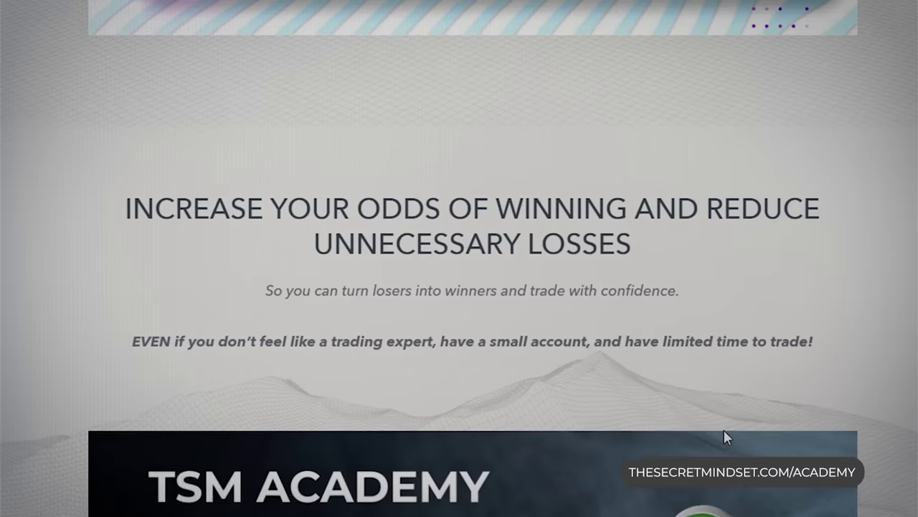